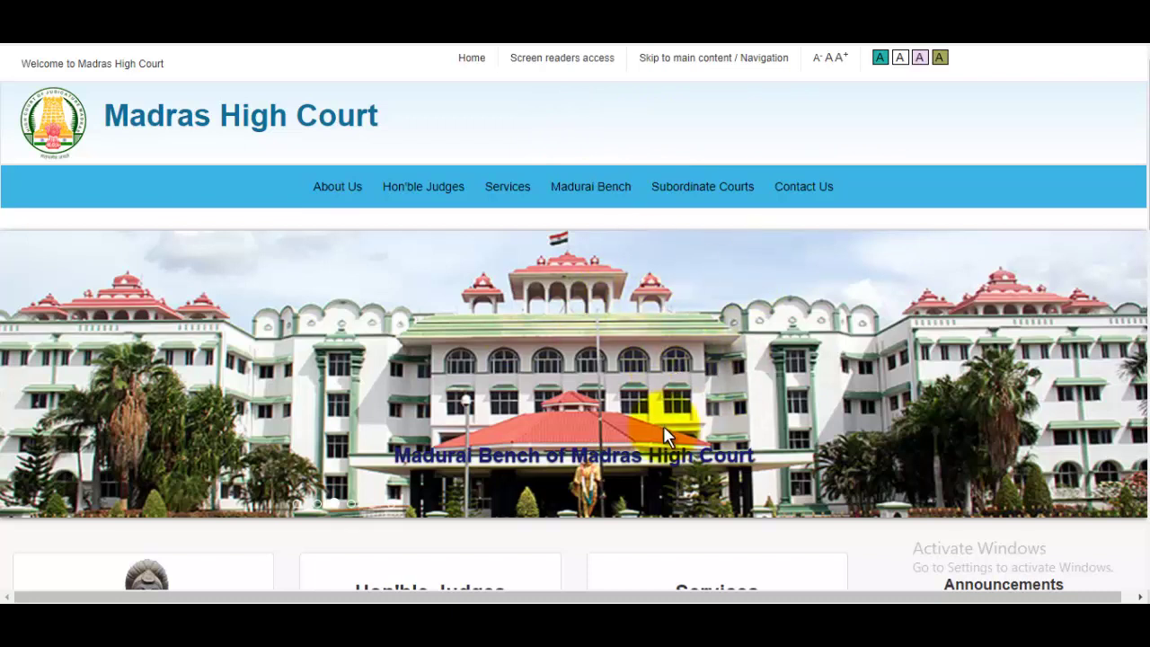
# Scroll through the Madras High Court Recruitment 2021 article's overview table.
pyautogui.scroll(-3, 719, 400)
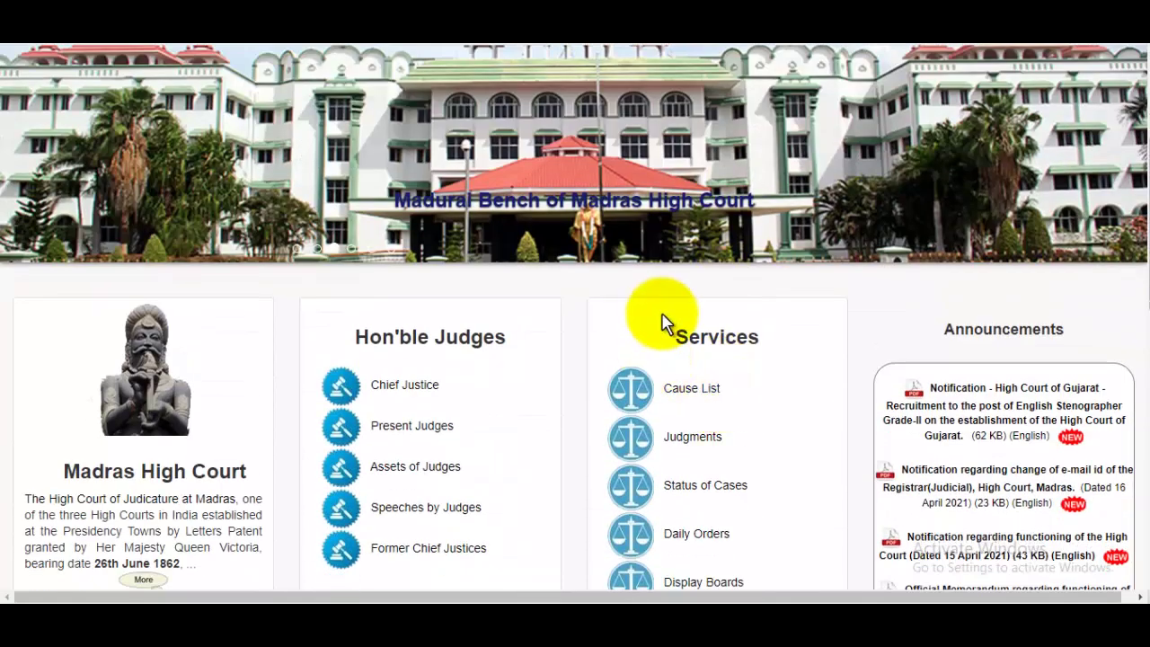
pyautogui.scroll(-1, 664, 326)
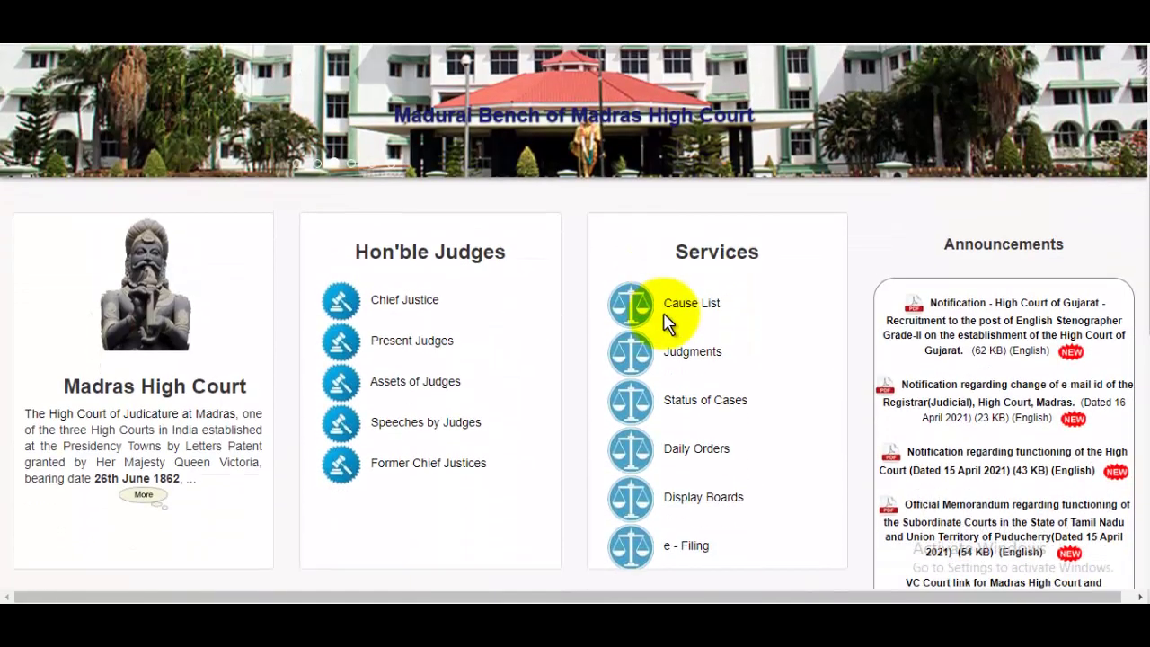
pyautogui.scroll(2, 665, 315)
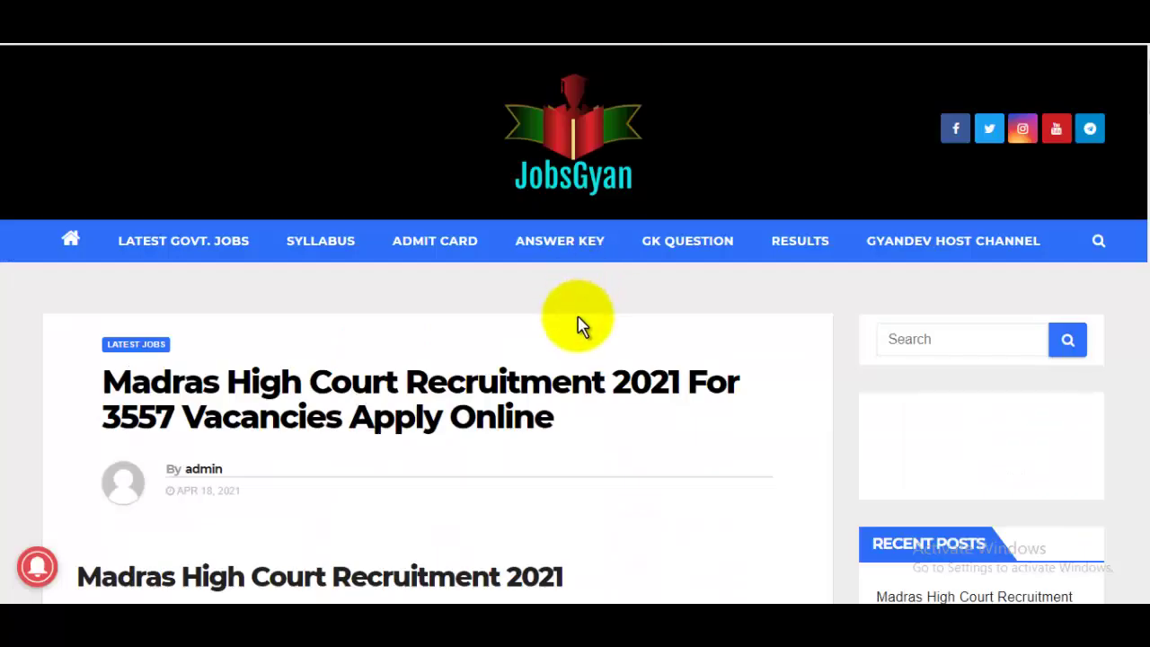
pyautogui.scroll(-5, 579, 324)
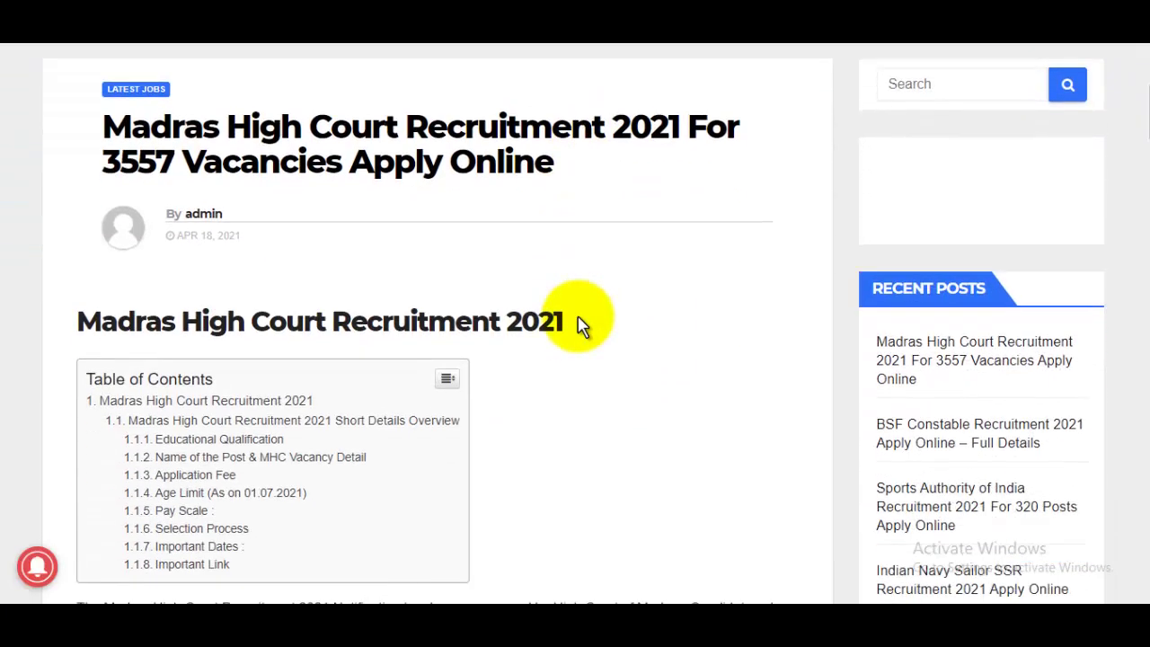
pyautogui.scroll(-6, 579, 323)
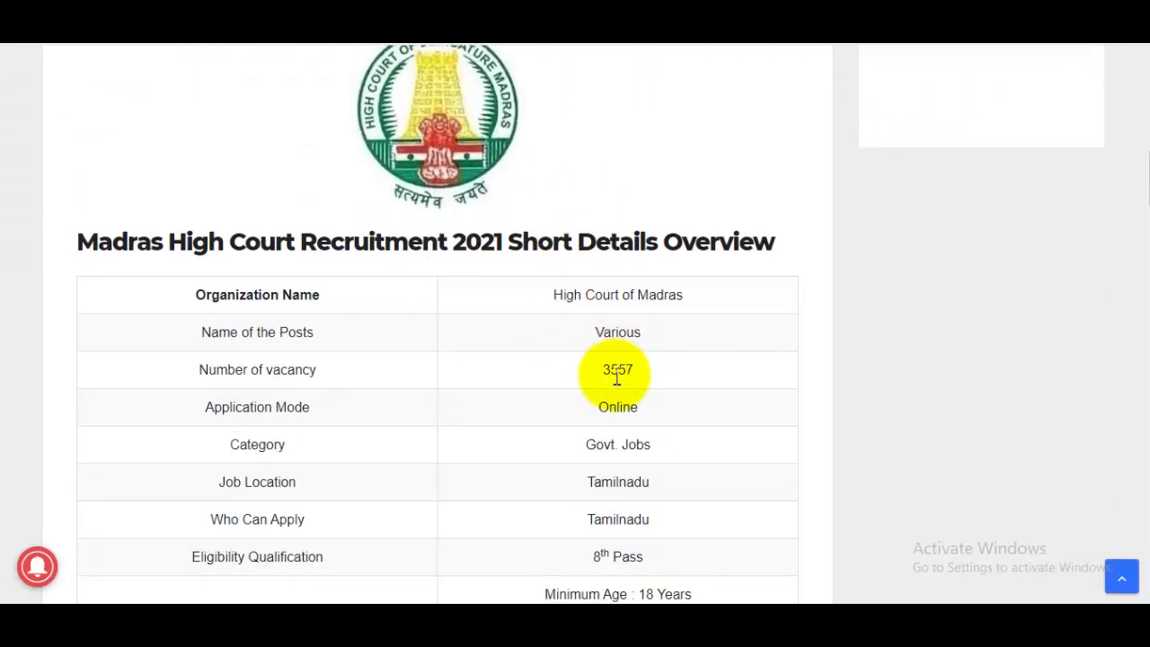
pyautogui.scroll(-1, 617, 377)
pyautogui.scroll(-1, 616, 282)
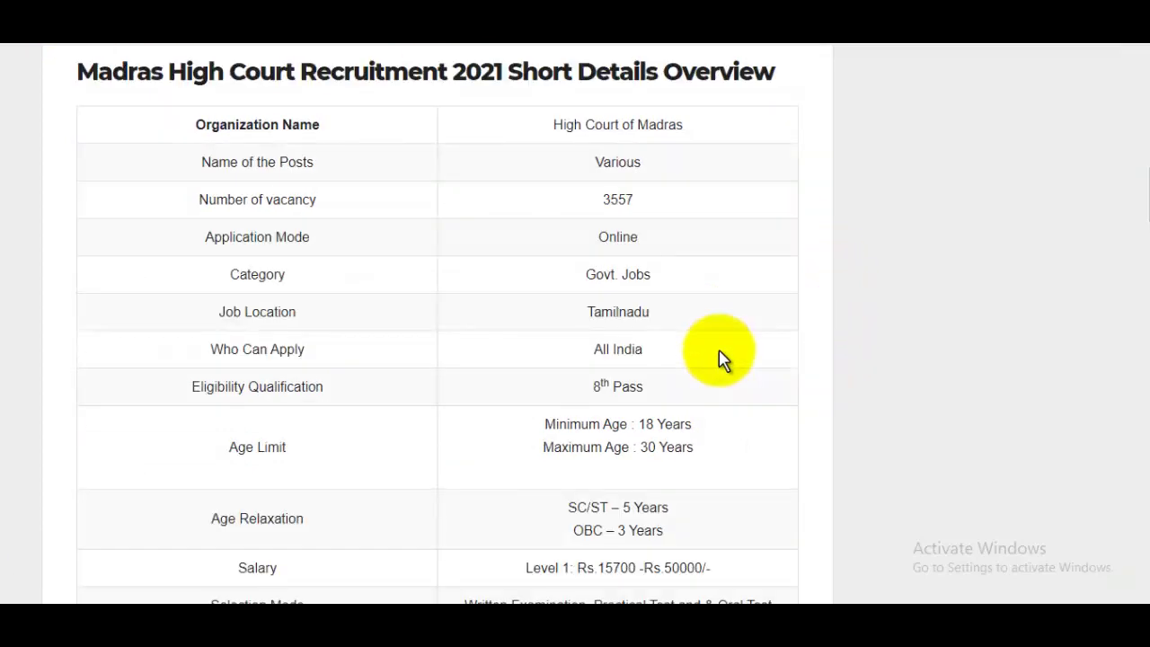
pyautogui.scroll(-2, 714, 364)
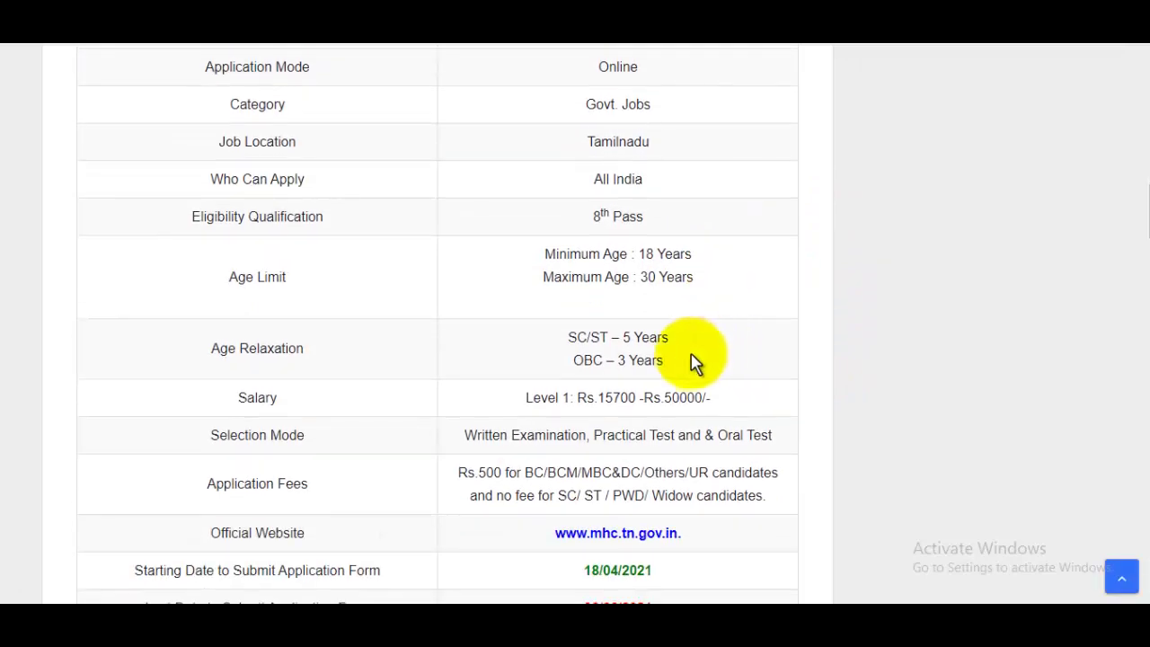
pyautogui.scroll(-1, 690, 364)
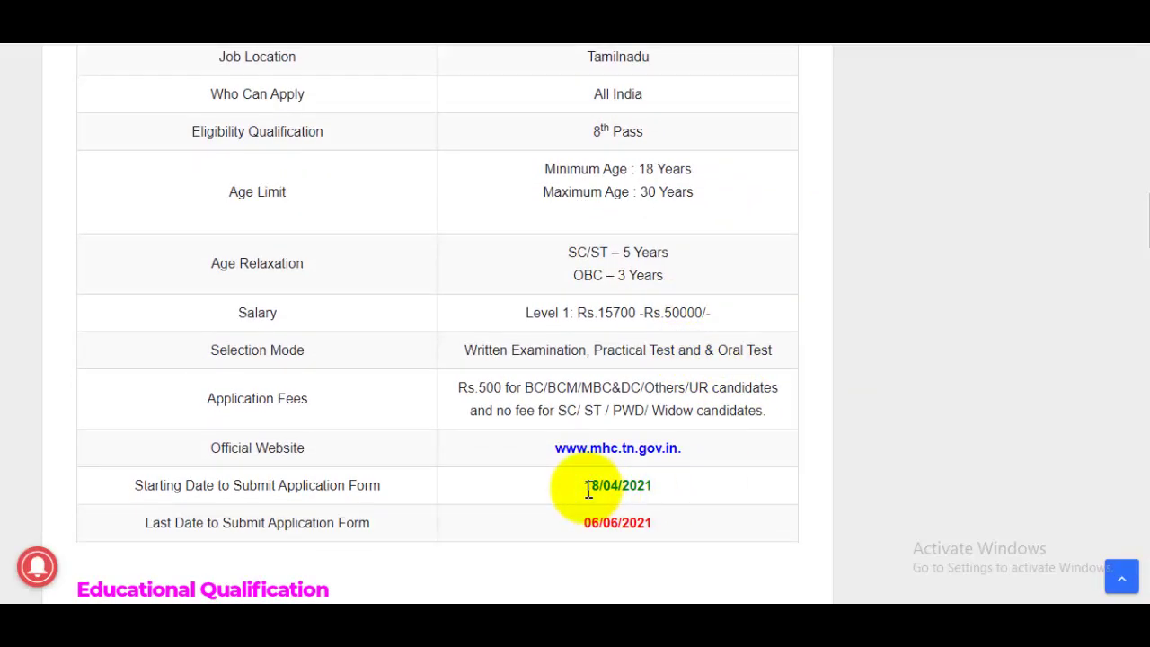
# Highlight the 06/06/2021 last date and the application fee, then scroll to the Important Link section.
pyautogui.moveTo(586, 490); pyautogui.dragTo(665, 488)
pyautogui.moveTo(580, 525); pyautogui.dragTo(701, 531)
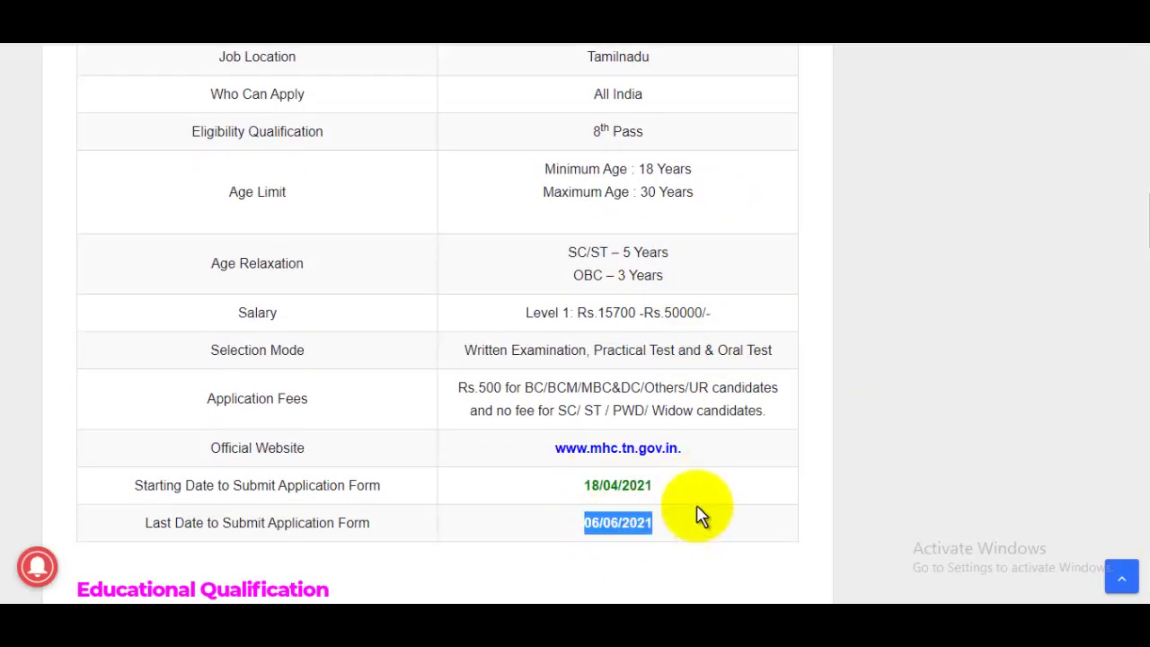
pyautogui.moveTo(476, 395); pyautogui.dragTo(570, 395)
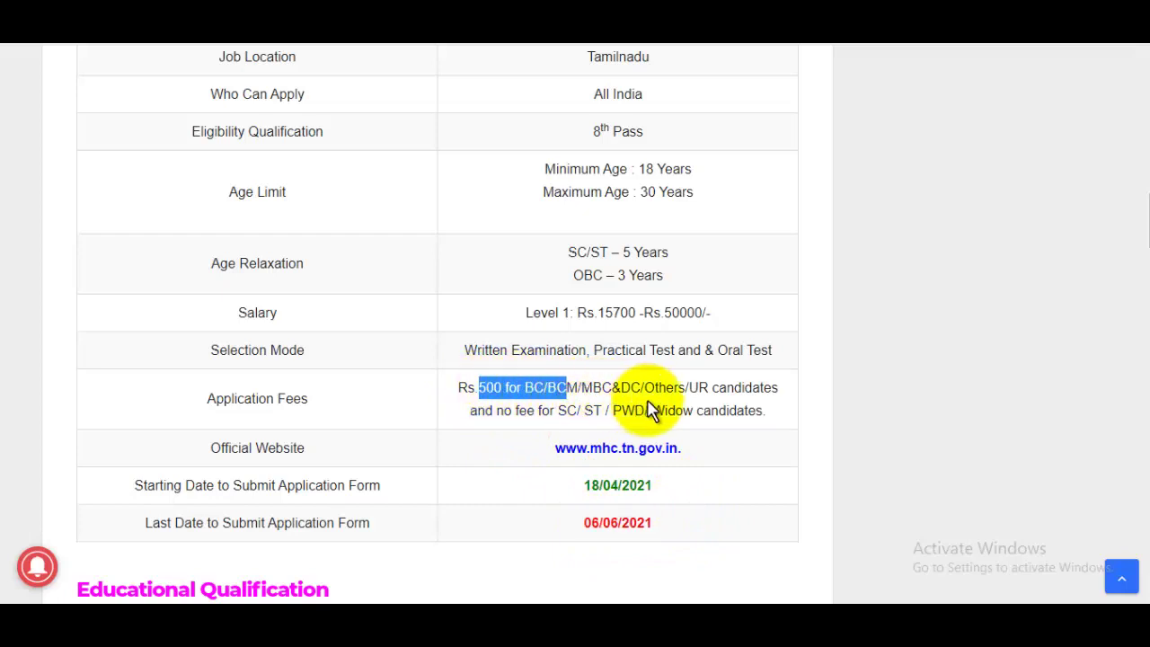
pyautogui.click(600, 393)
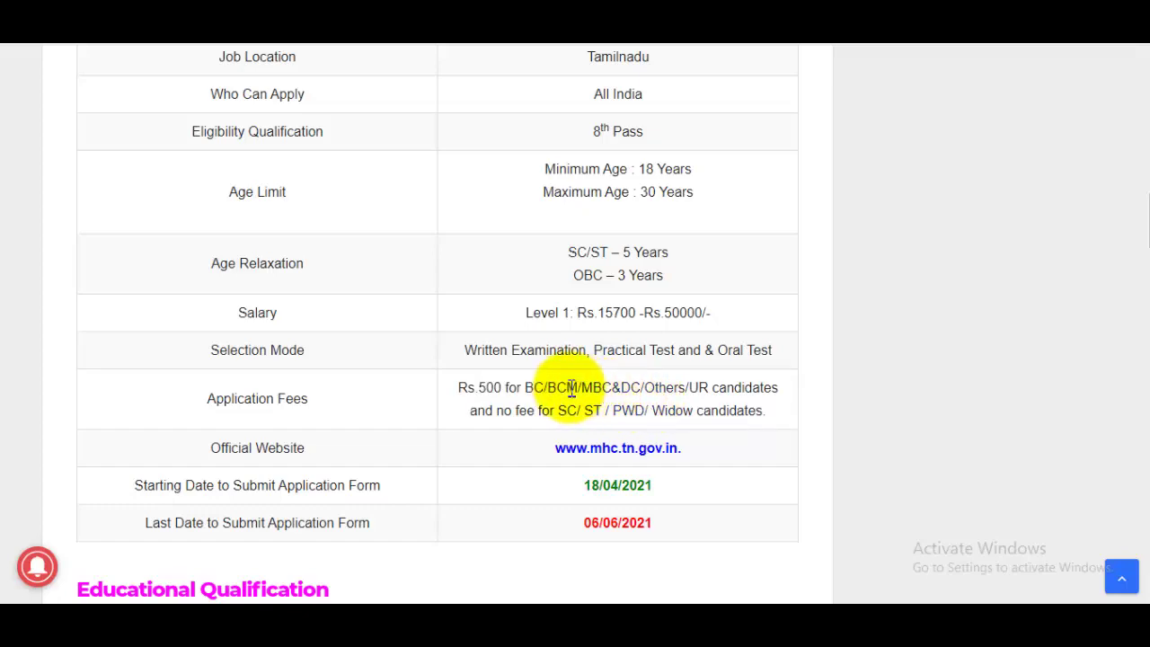
pyautogui.scroll(-4, 763, 303)
pyautogui.scroll(-1, 763, 297)
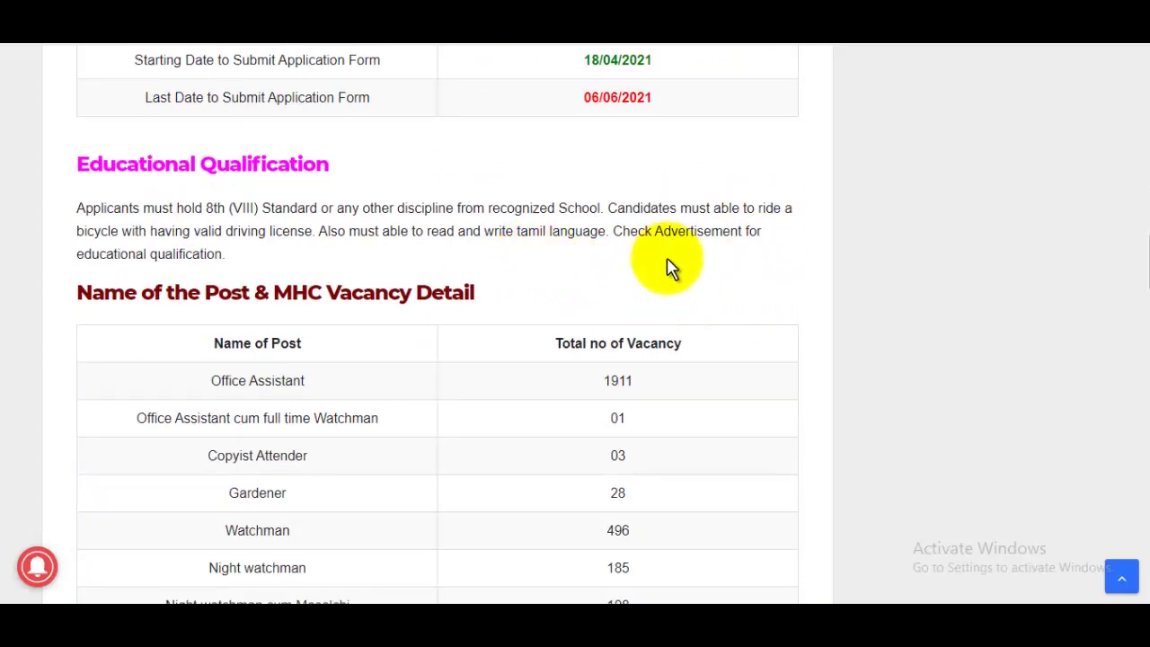
pyautogui.scroll(-15, 670, 268)
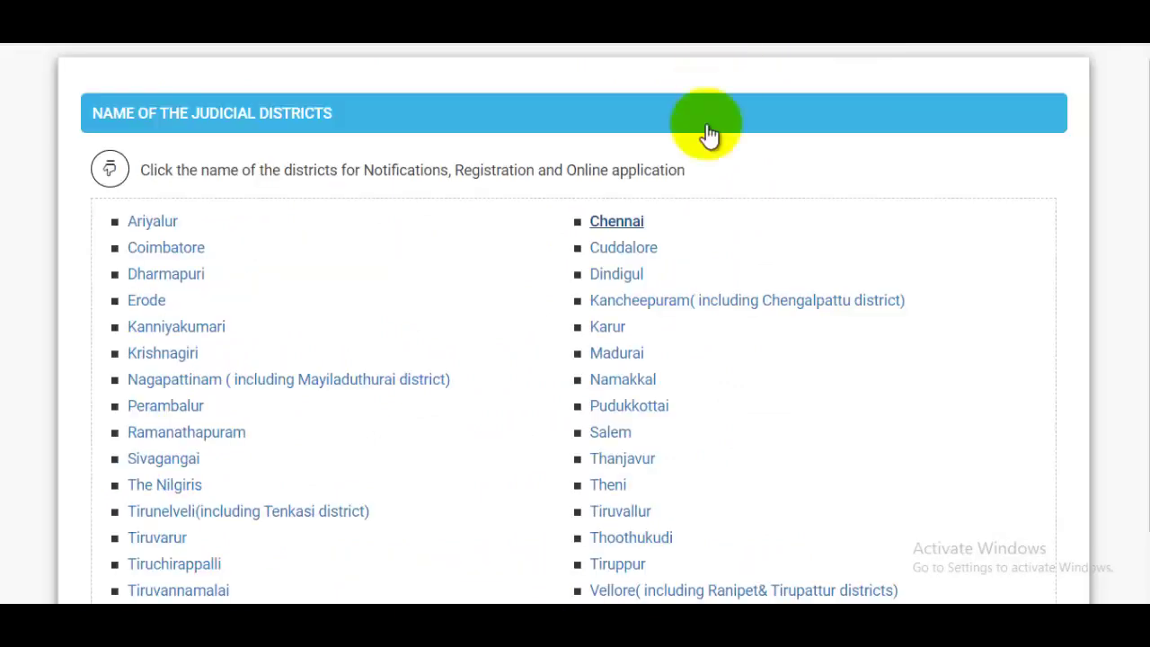
# Review each notification's posts and qualification in the Common instructions table, then follow Registration (New users).
pyautogui.scroll(-1, 719, 207)
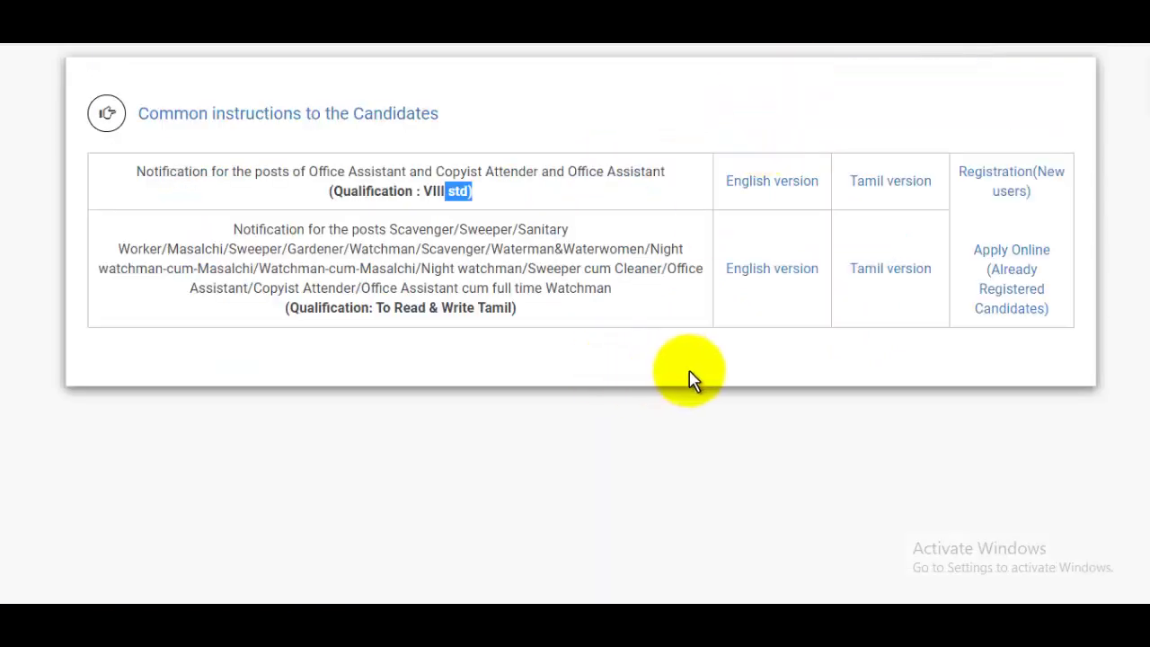
pyautogui.click(687, 375)
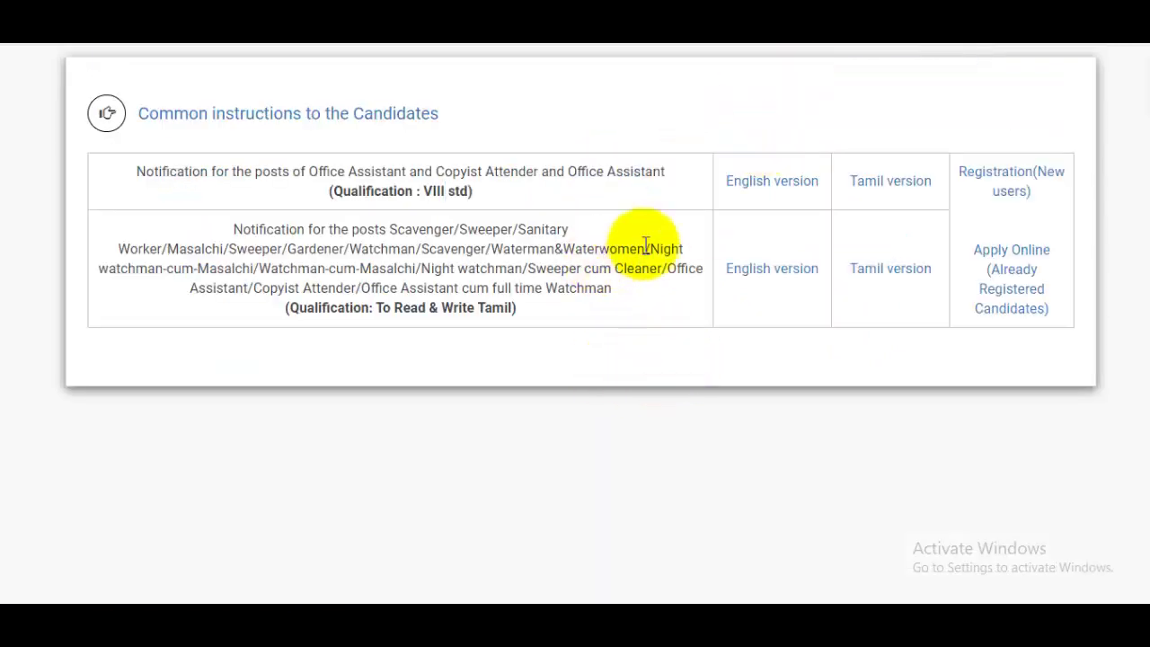
pyautogui.moveTo(328, 170); pyautogui.dragTo(672, 177)
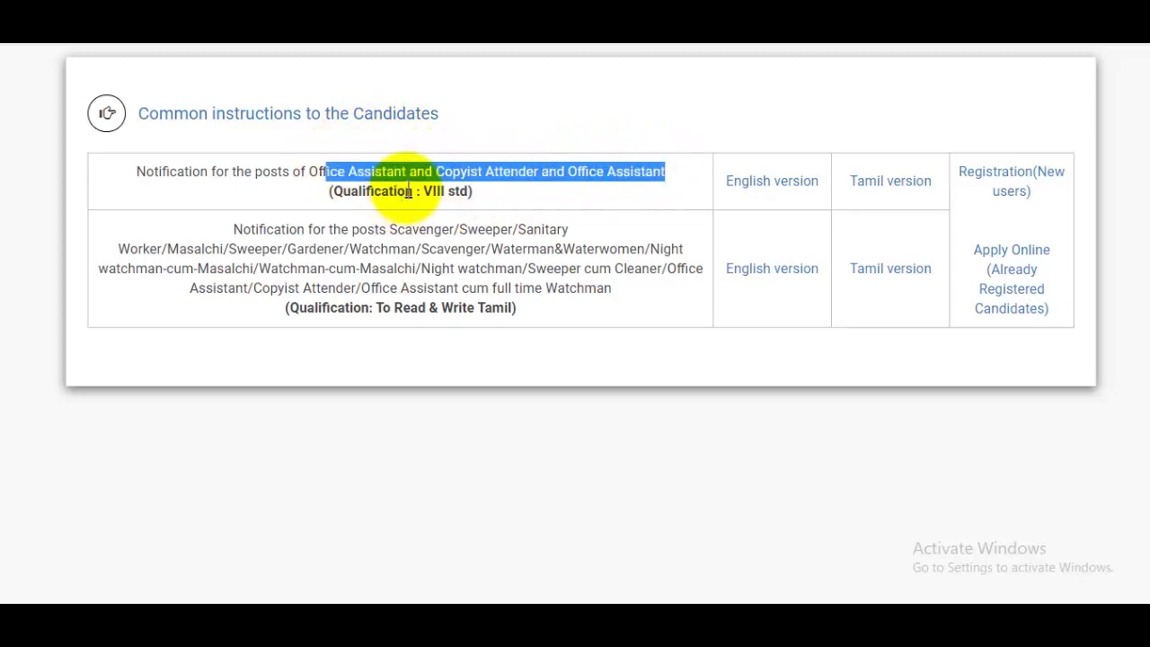
pyautogui.moveTo(406, 190); pyautogui.dragTo(508, 209)
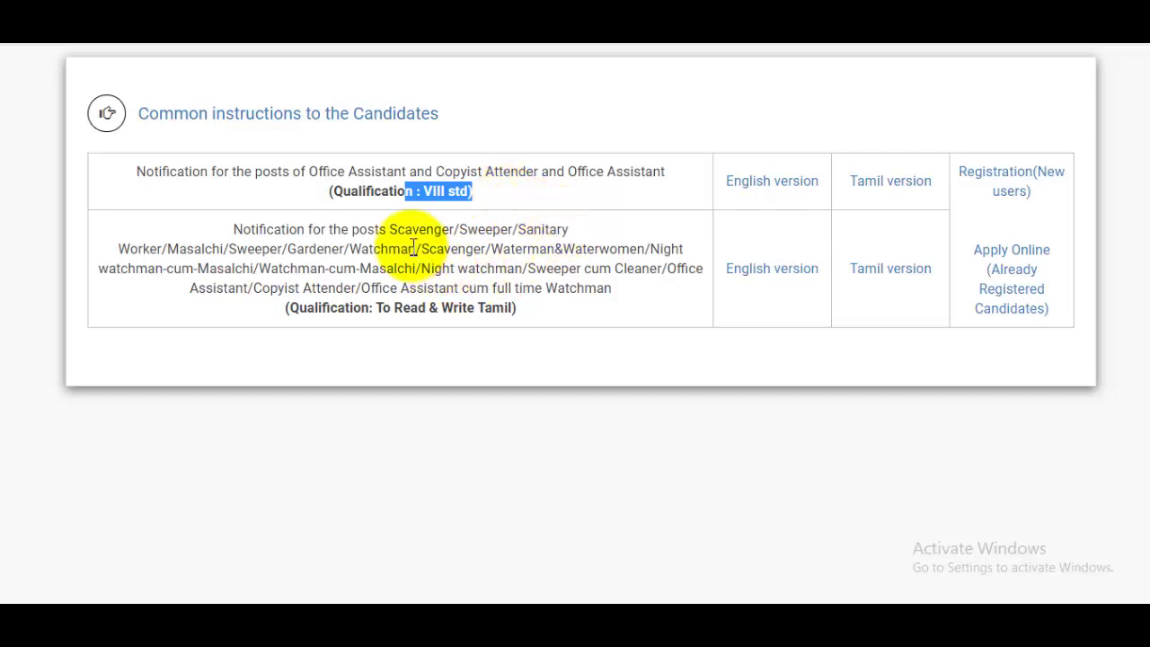
pyautogui.moveTo(398, 229); pyautogui.dragTo(552, 287)
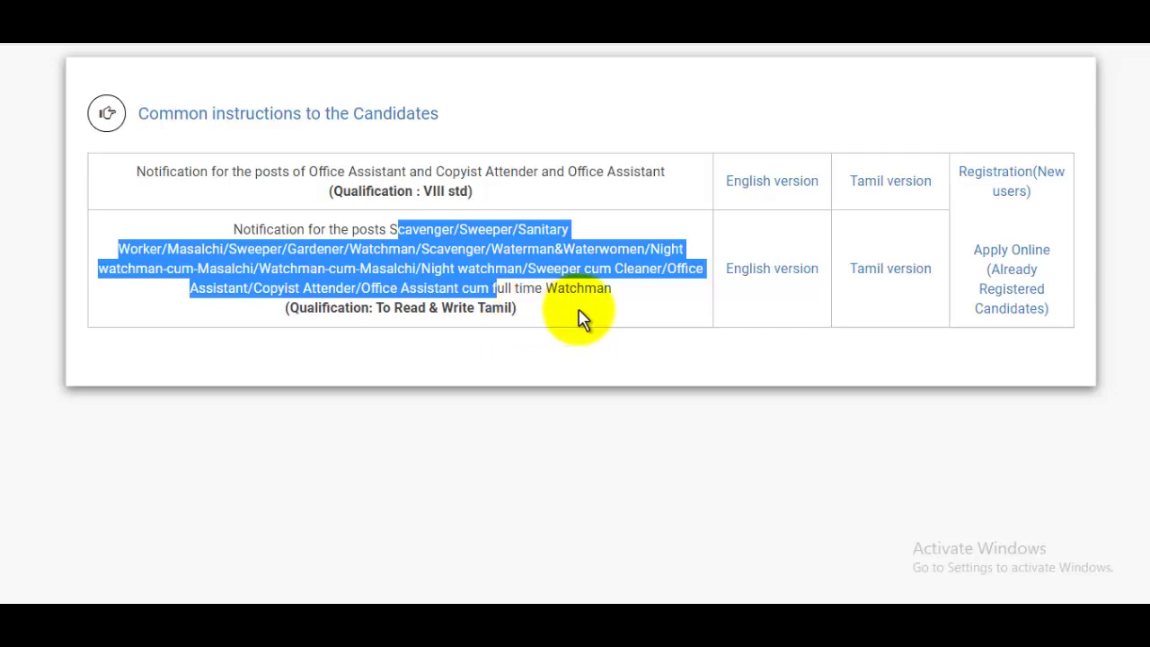
pyautogui.click(894, 250)
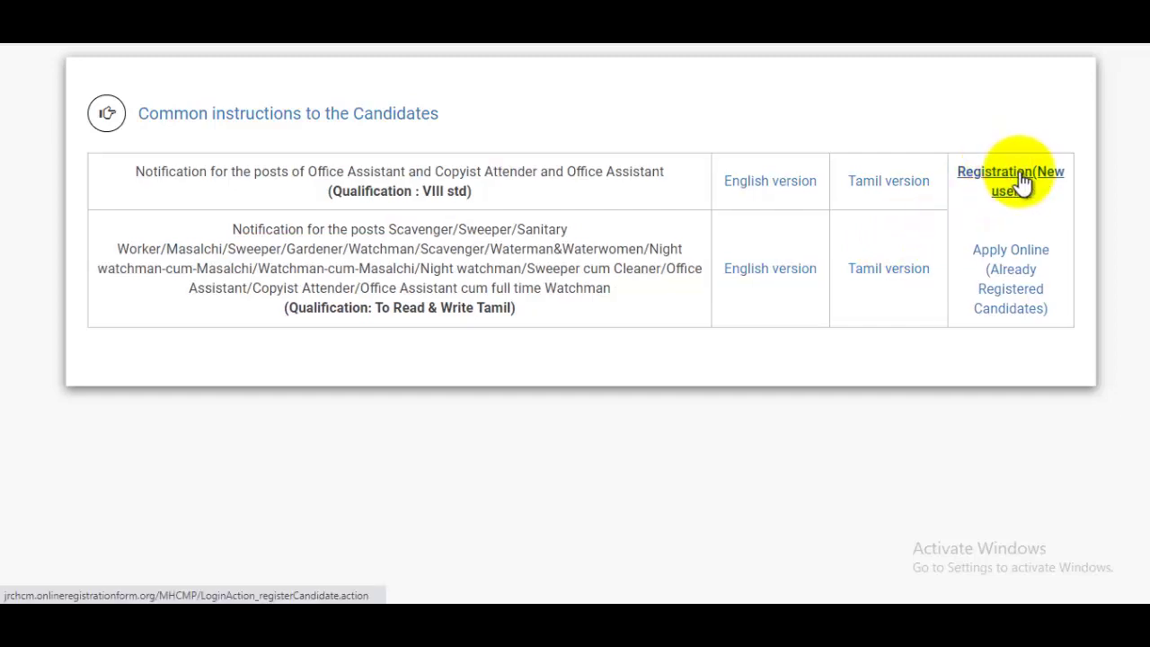
pyautogui.click(960, 177)
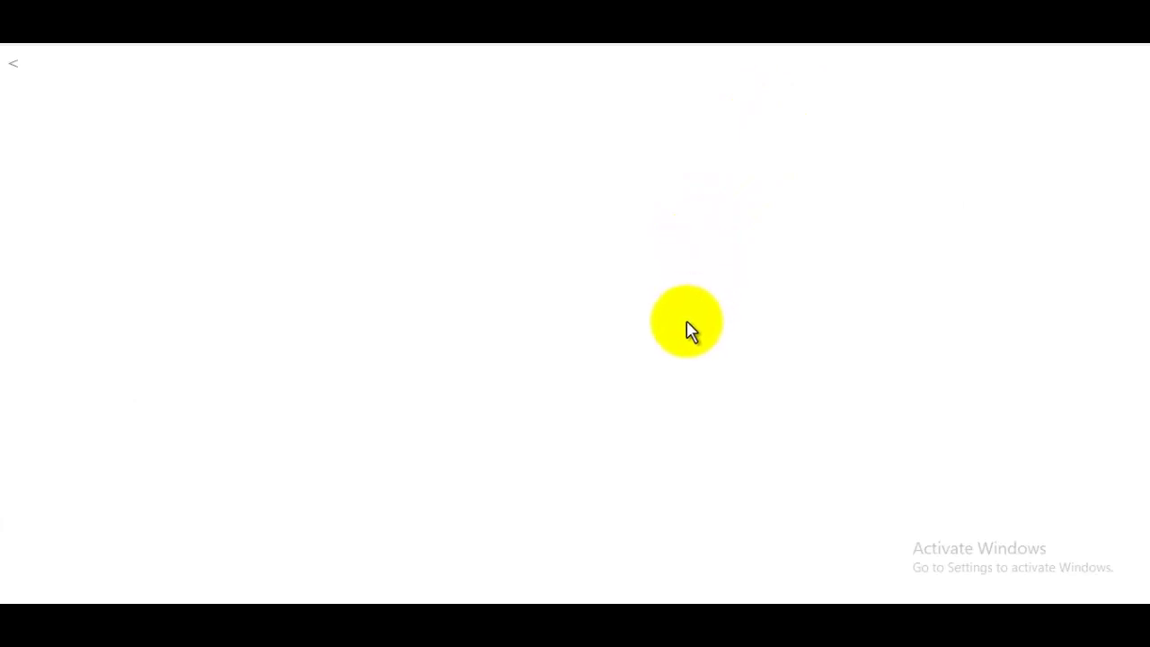
# Translate the Tamil Sign Up Form into English and dismiss the translation popup.
pyautogui.scroll(-5, 687, 323)
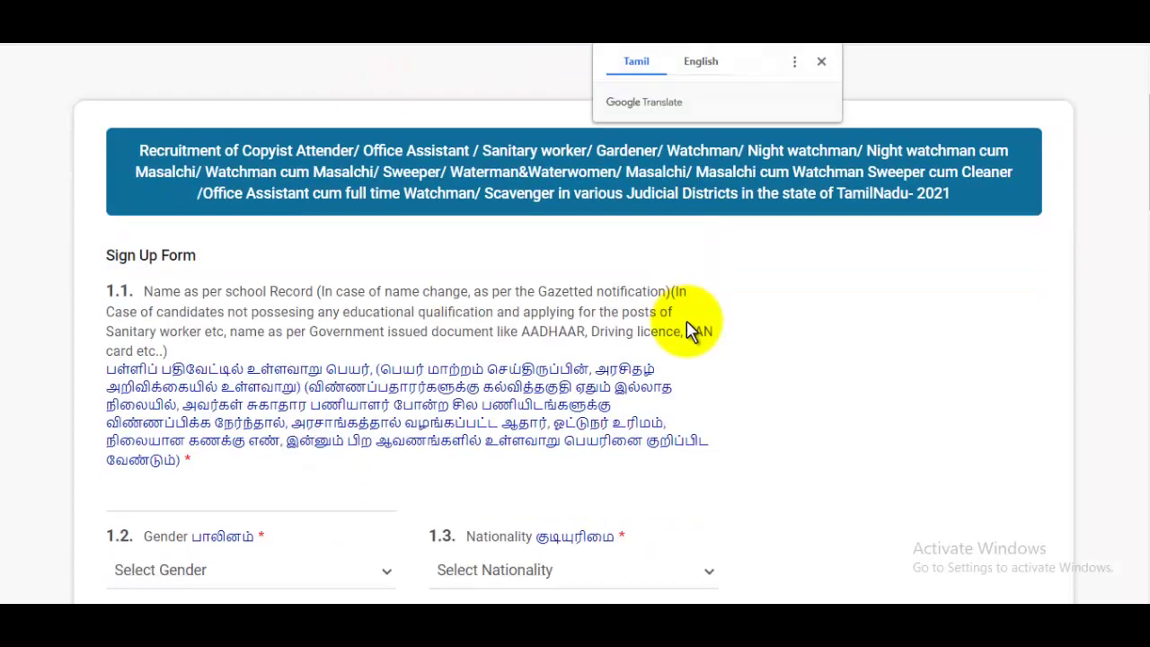
pyautogui.click(701, 65)
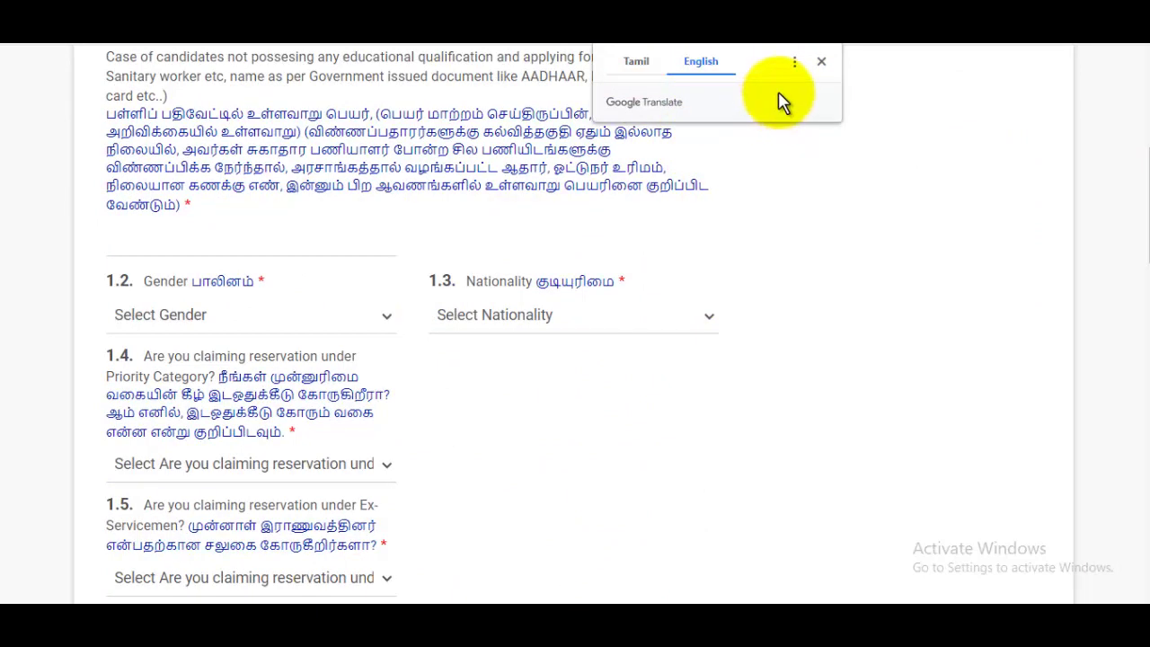
pyautogui.click(820, 61)
pyautogui.scroll(-1, 700, 258)
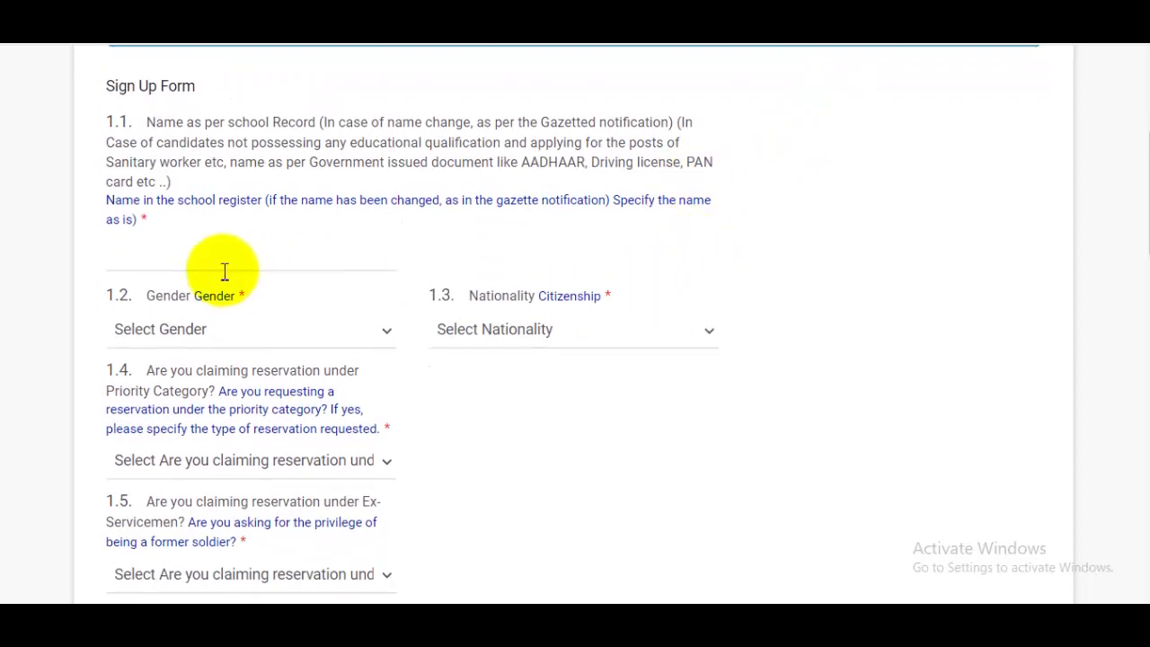
# Enter the candidate's name, set gender to Male and nationality to '(a) a citizen of India'.
pyautogui.click(206, 259)
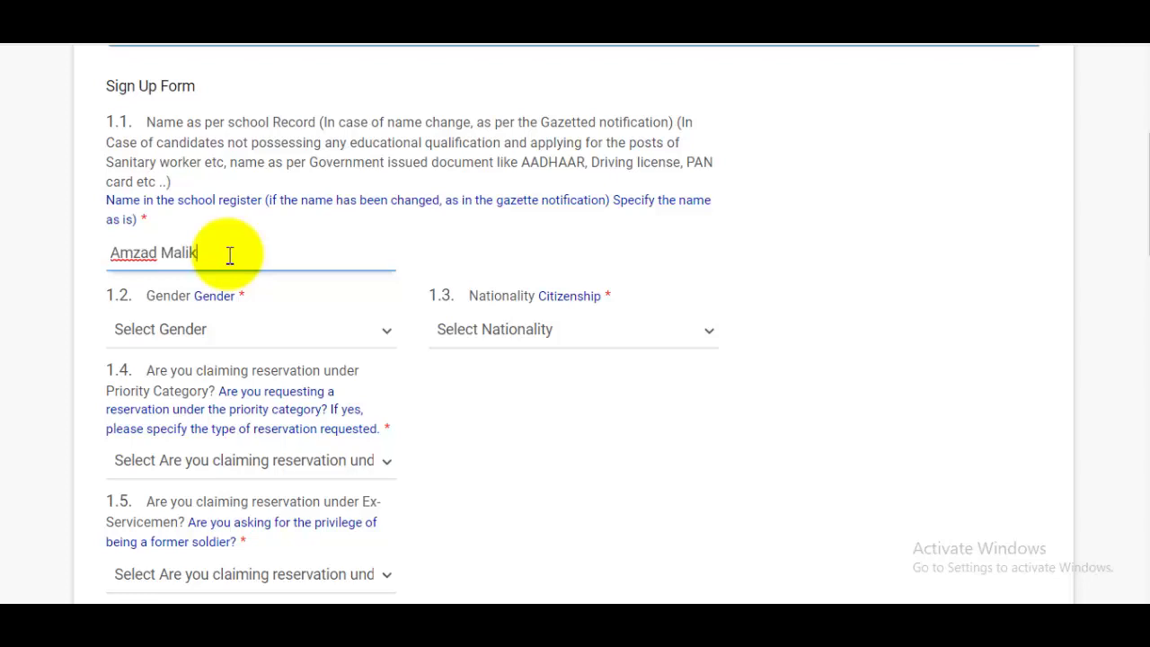
pyautogui.click(210, 331)
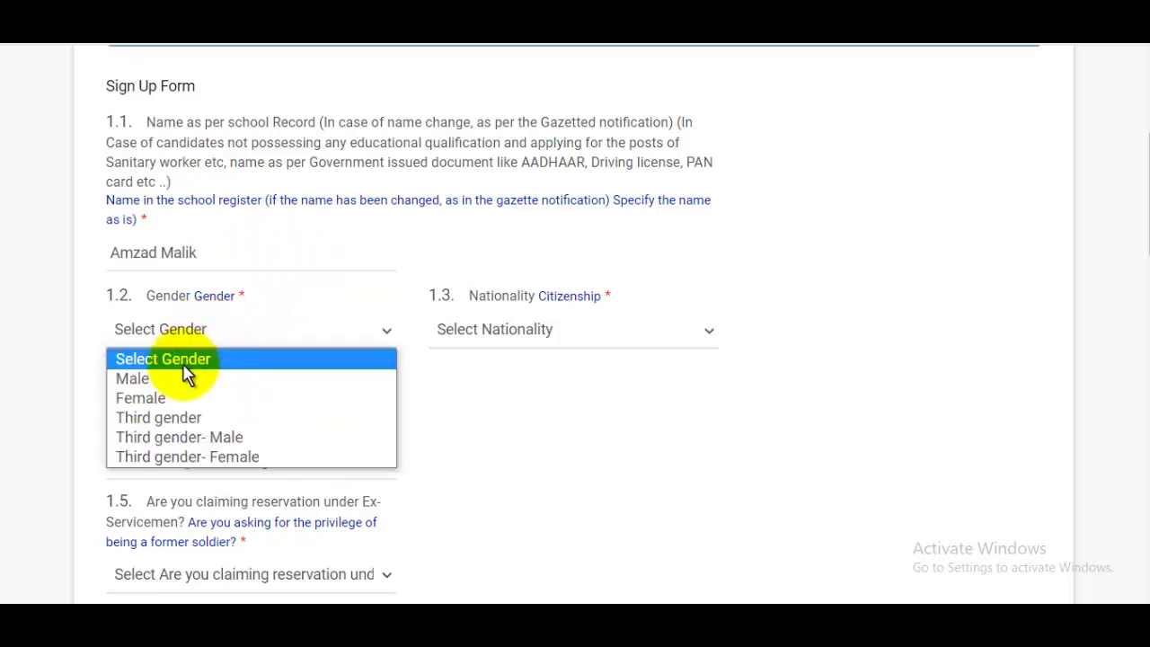
pyautogui.click(164, 378)
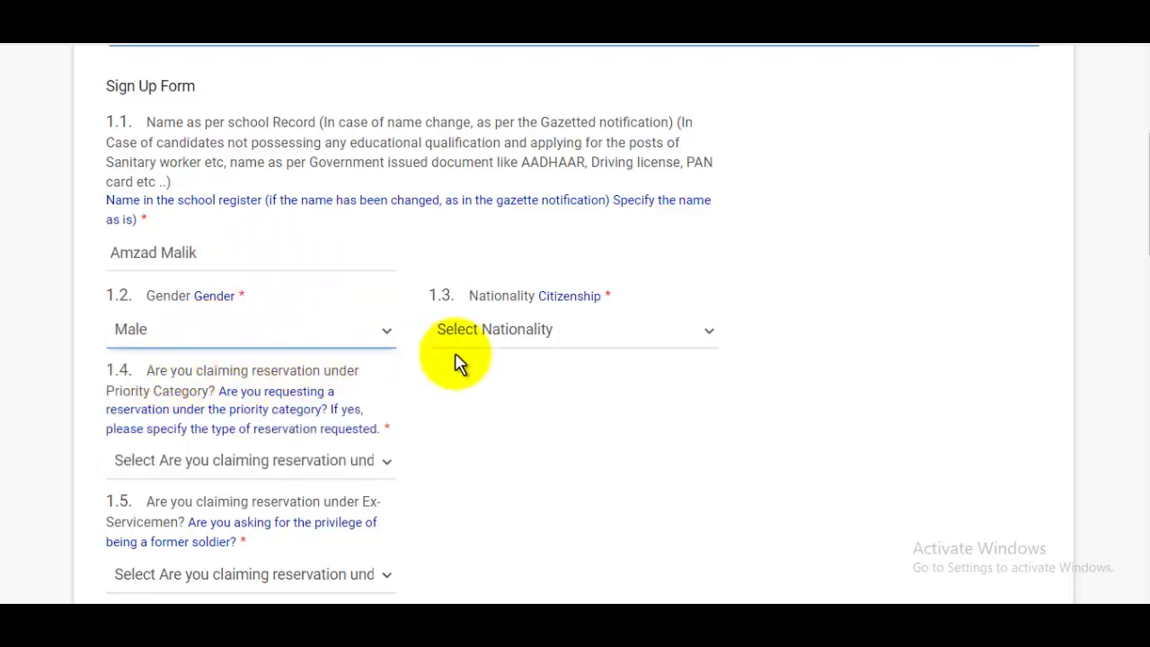
pyautogui.click(510, 331)
pyautogui.click(504, 379)
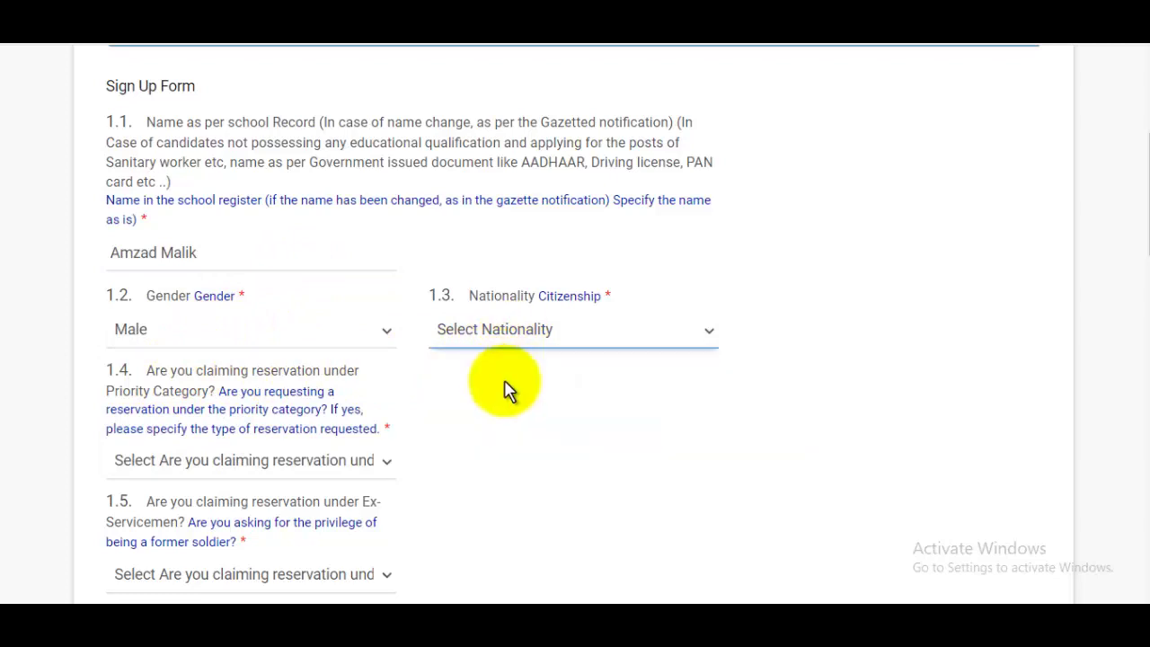
# Answer No to the priority-category and ex-servicemen reservation questions.
pyautogui.scroll(-2, 635, 346)
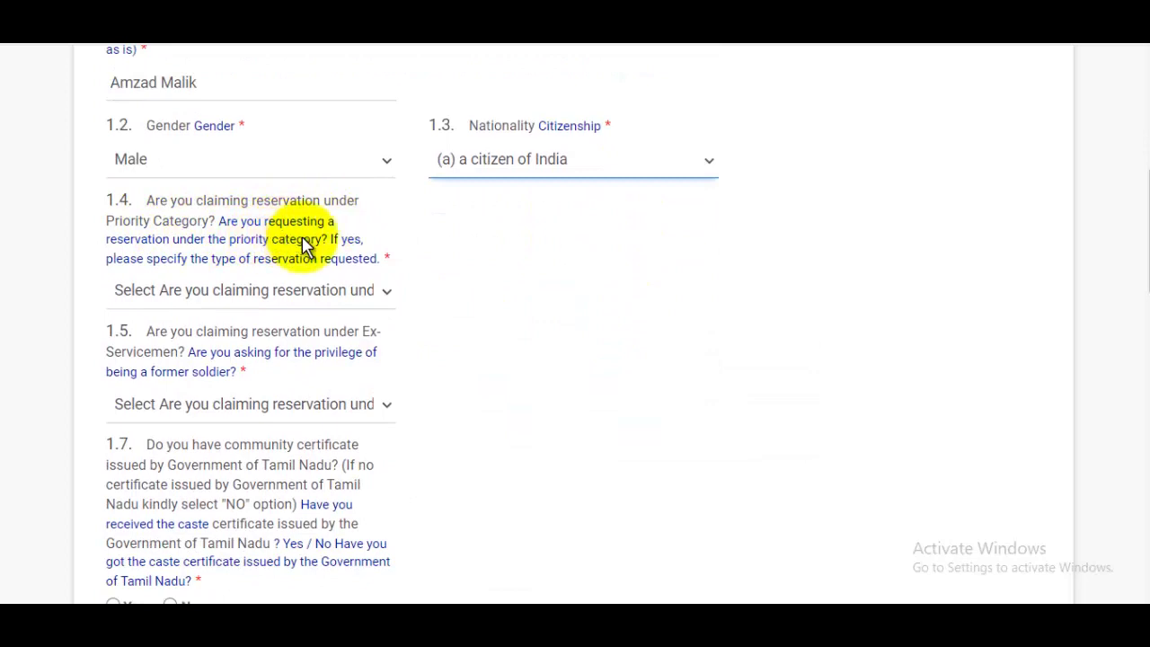
pyautogui.click(265, 293)
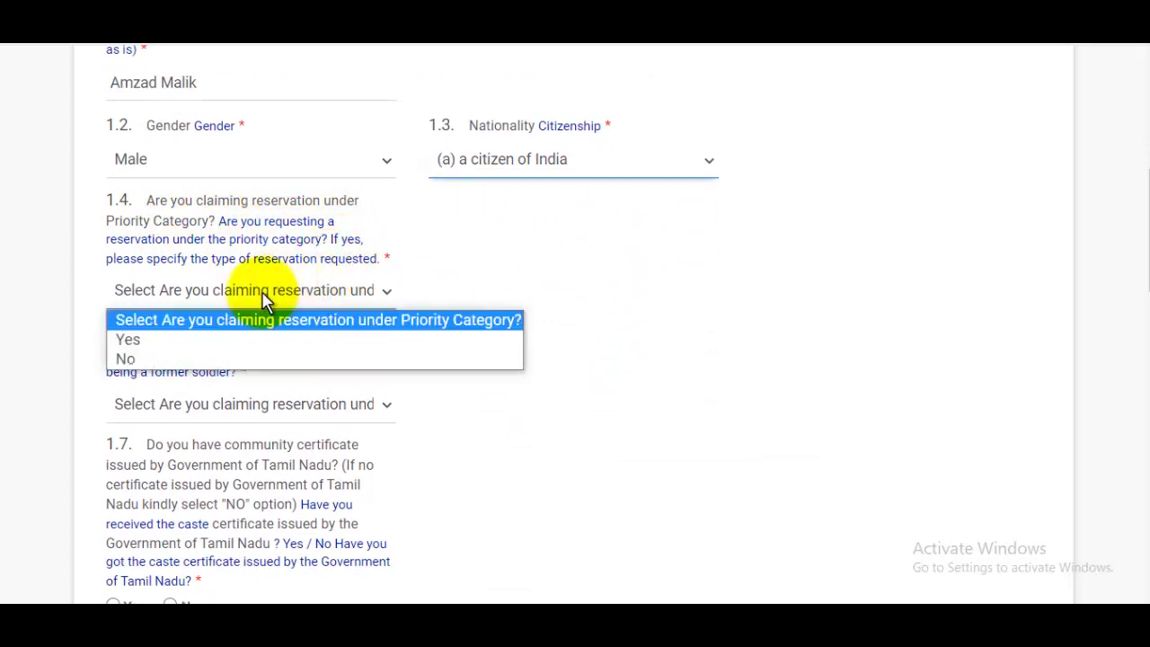
pyautogui.click(134, 359)
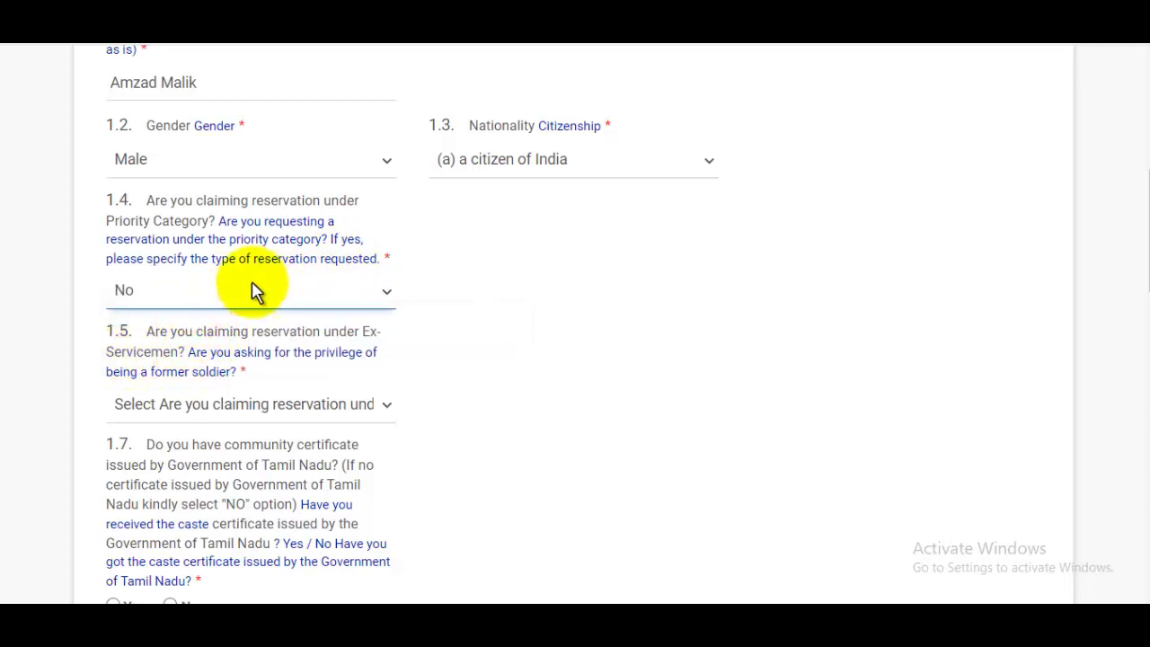
pyautogui.scroll(-1, 233, 301)
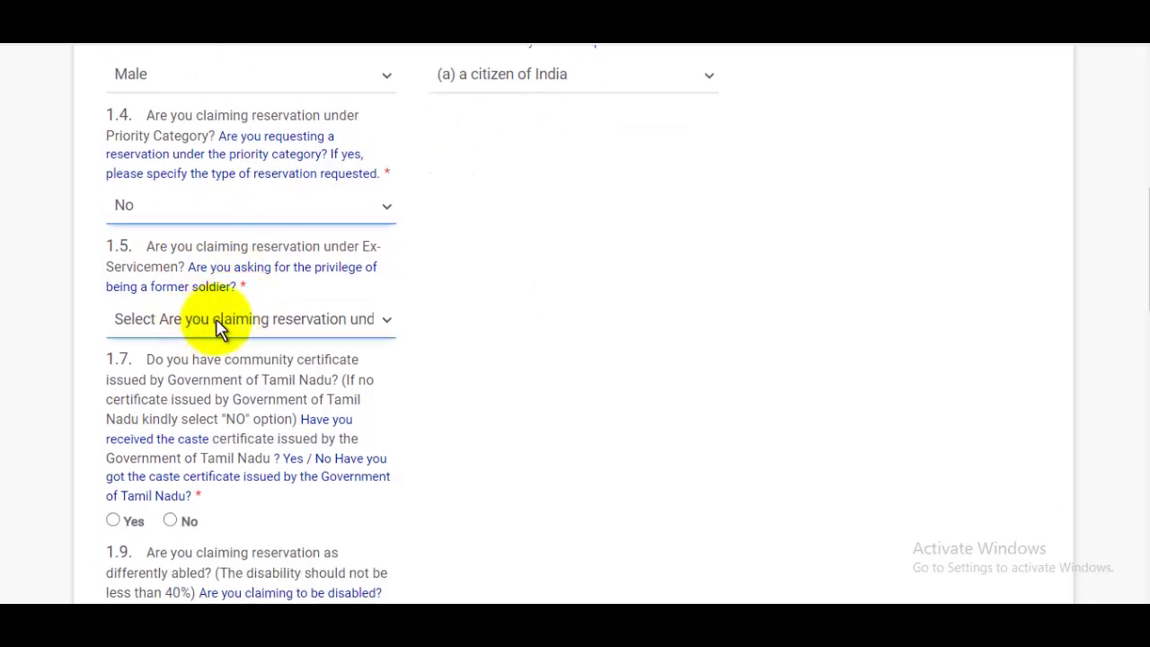
pyautogui.click(220, 322)
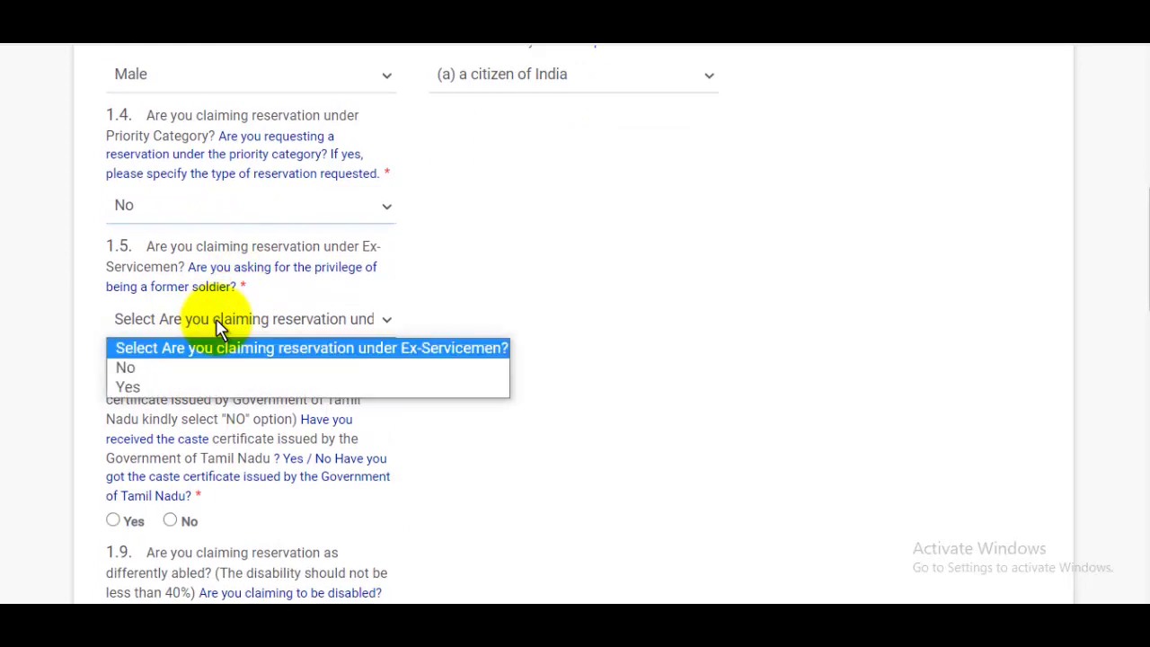
pyautogui.click(154, 370)
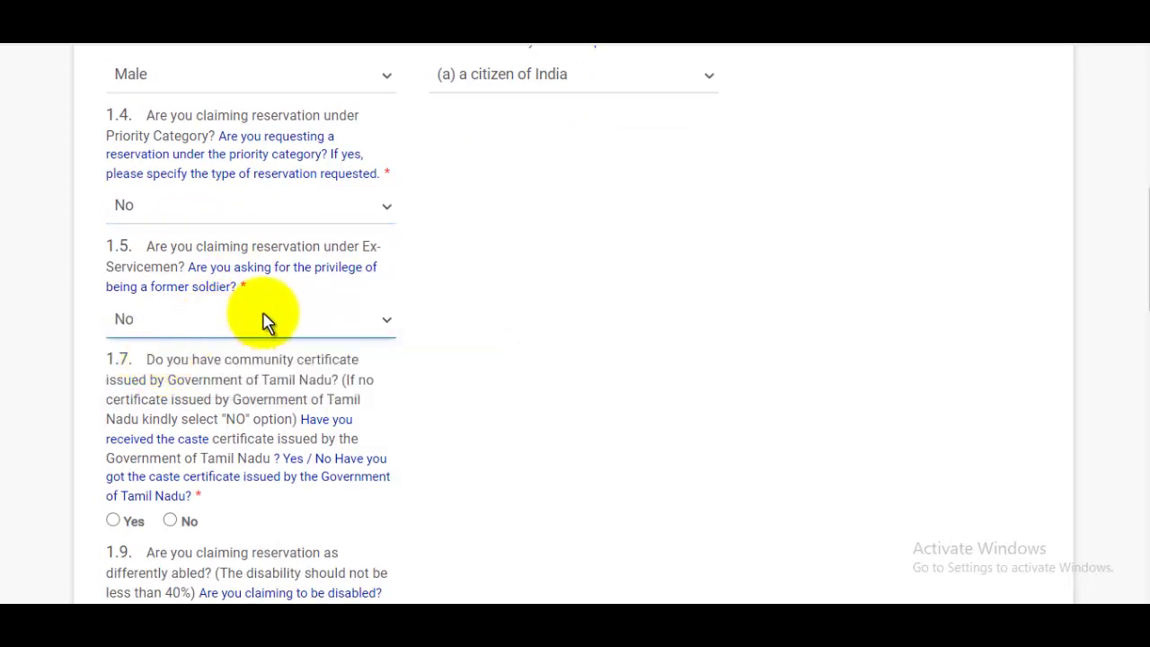
# Answer No to the Tamil Nadu community certificate, leaving community as UR, and to differently-abled reservation.
pyautogui.scroll(-1, 270, 322)
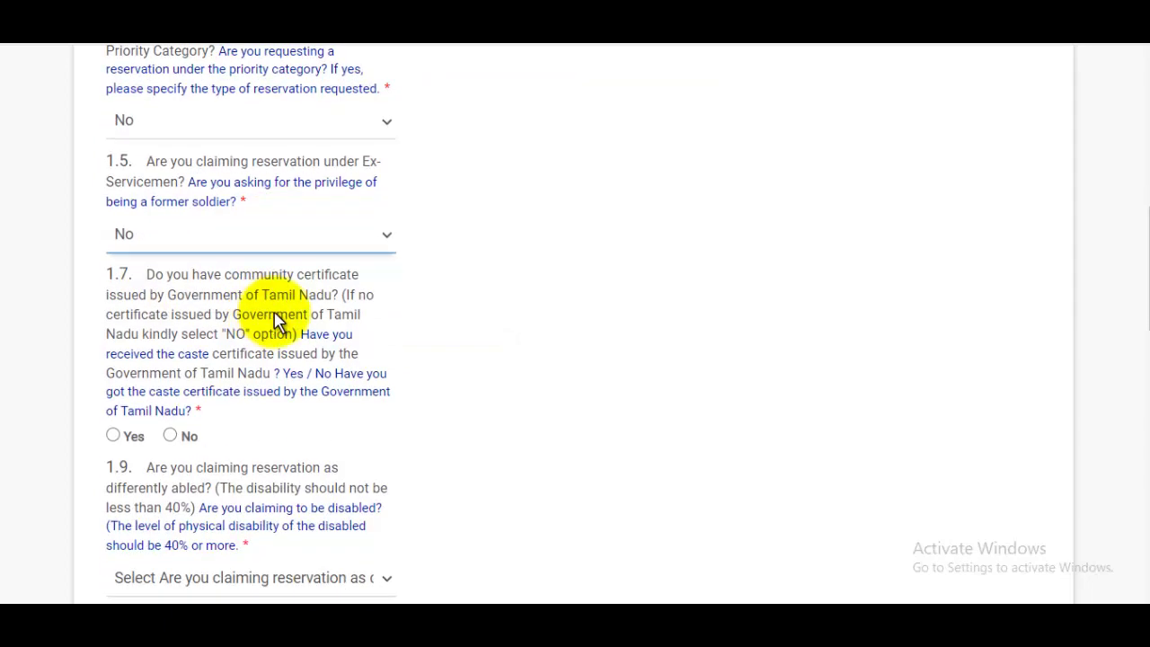
pyautogui.scroll(-1, 277, 319)
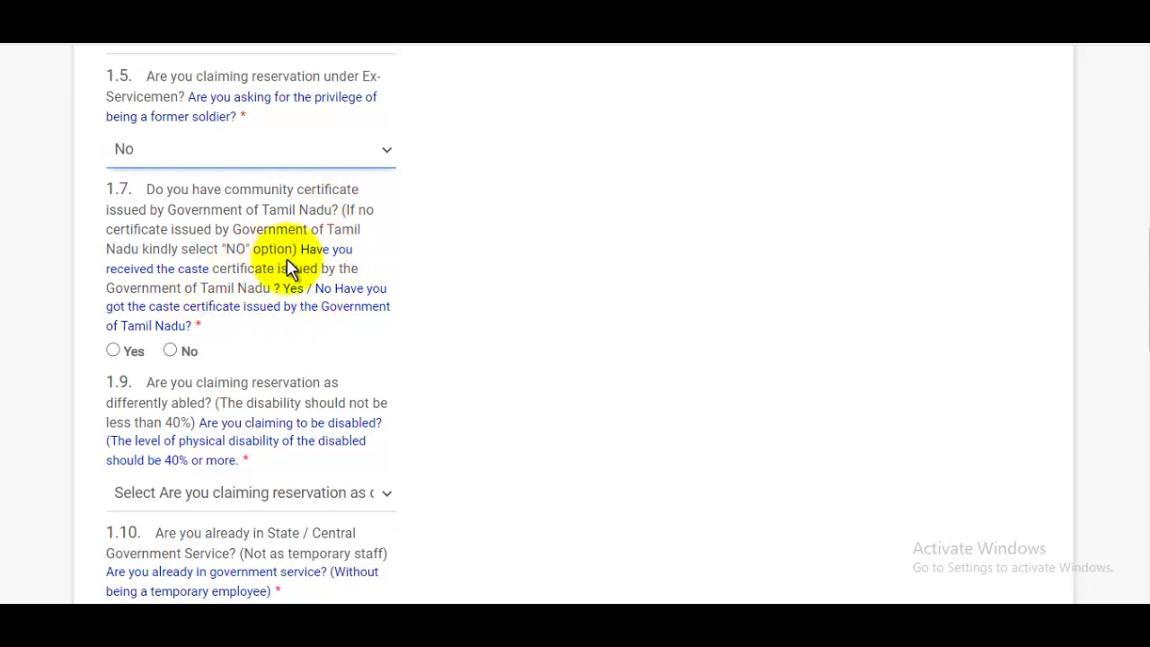
pyautogui.click(178, 350)
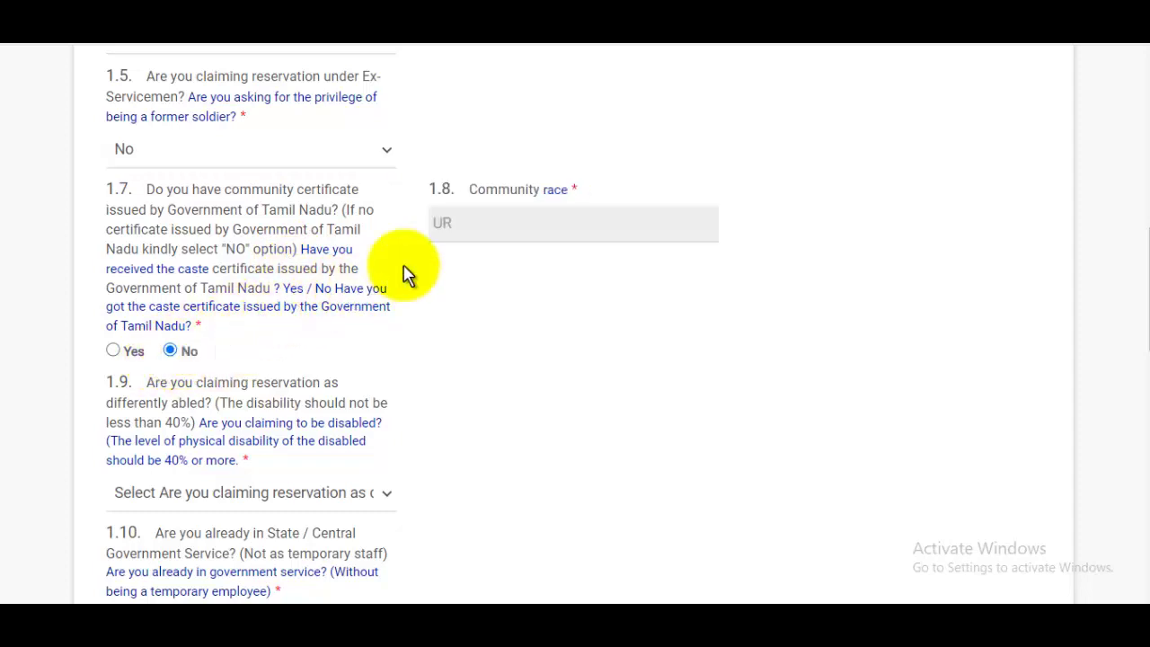
pyautogui.click(480, 223)
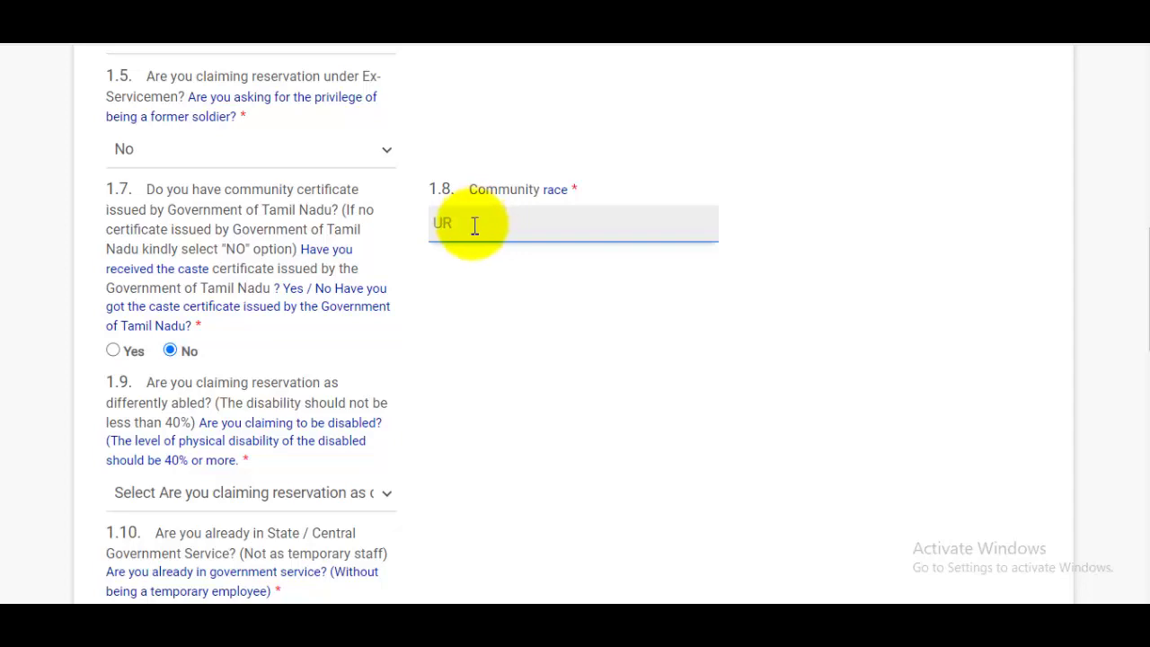
pyautogui.scroll(-1, 431, 296)
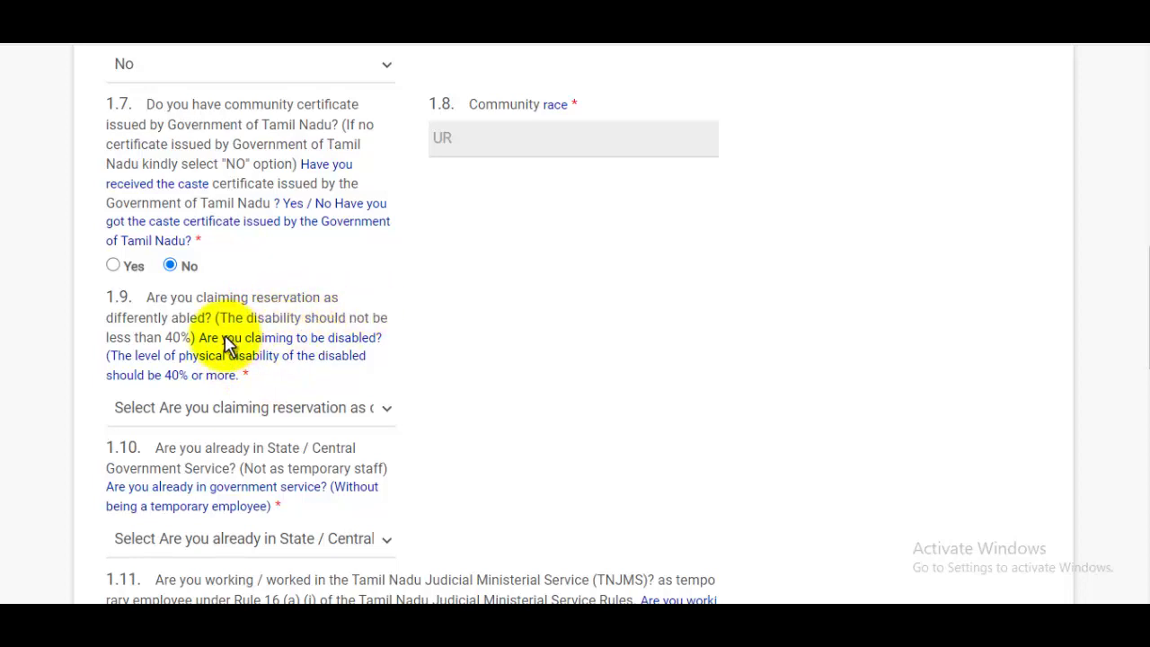
pyautogui.scroll(-1, 296, 334)
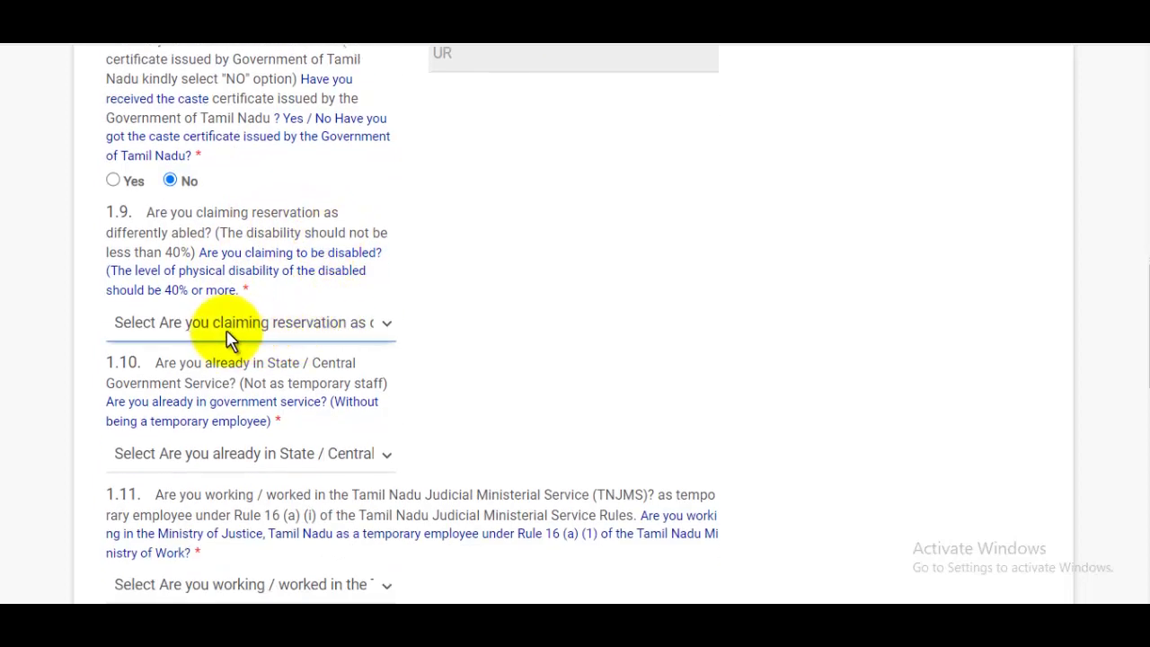
pyautogui.click(208, 326)
pyautogui.click(135, 392)
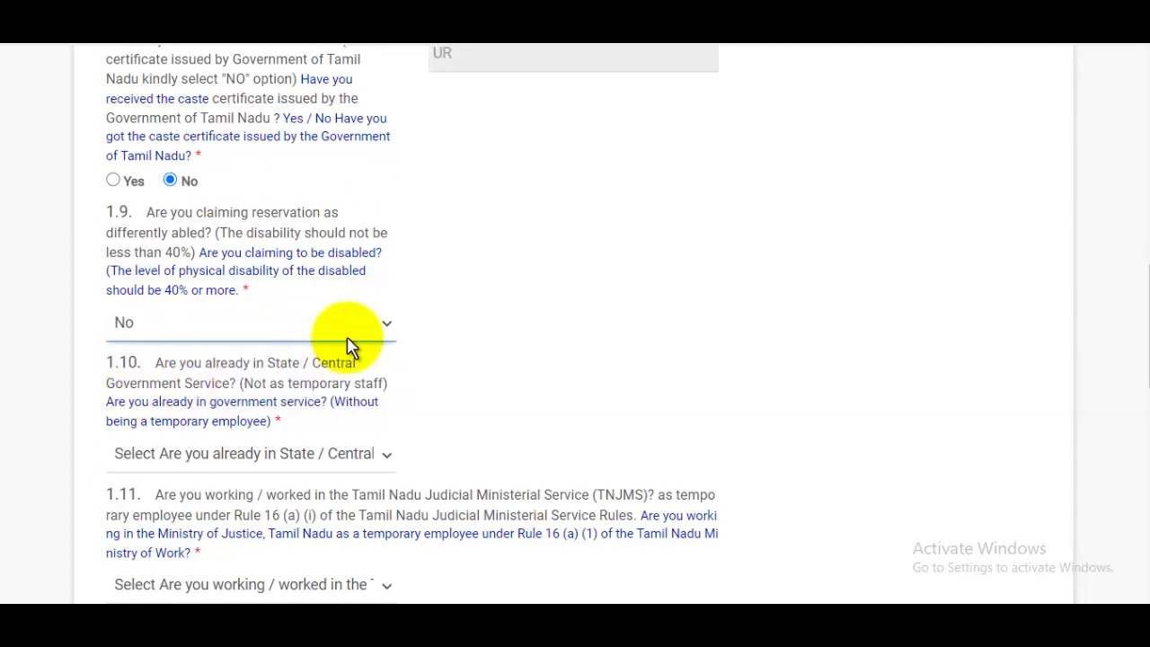
pyautogui.scroll(-1, 346, 337)
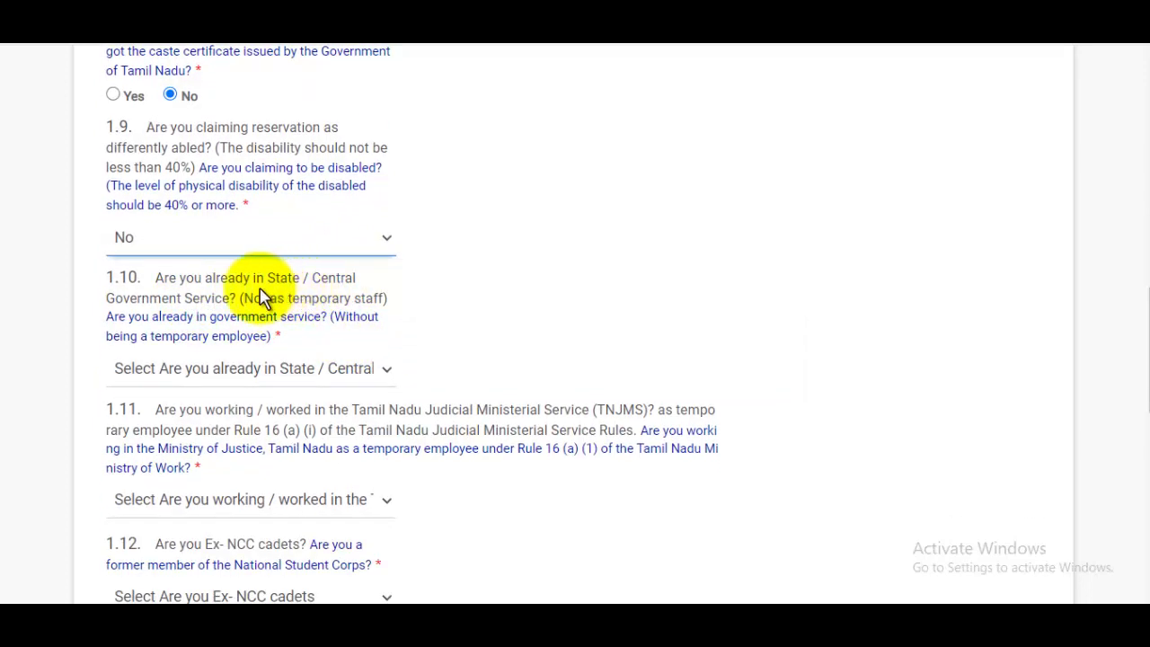
pyautogui.scroll(-2, 302, 314)
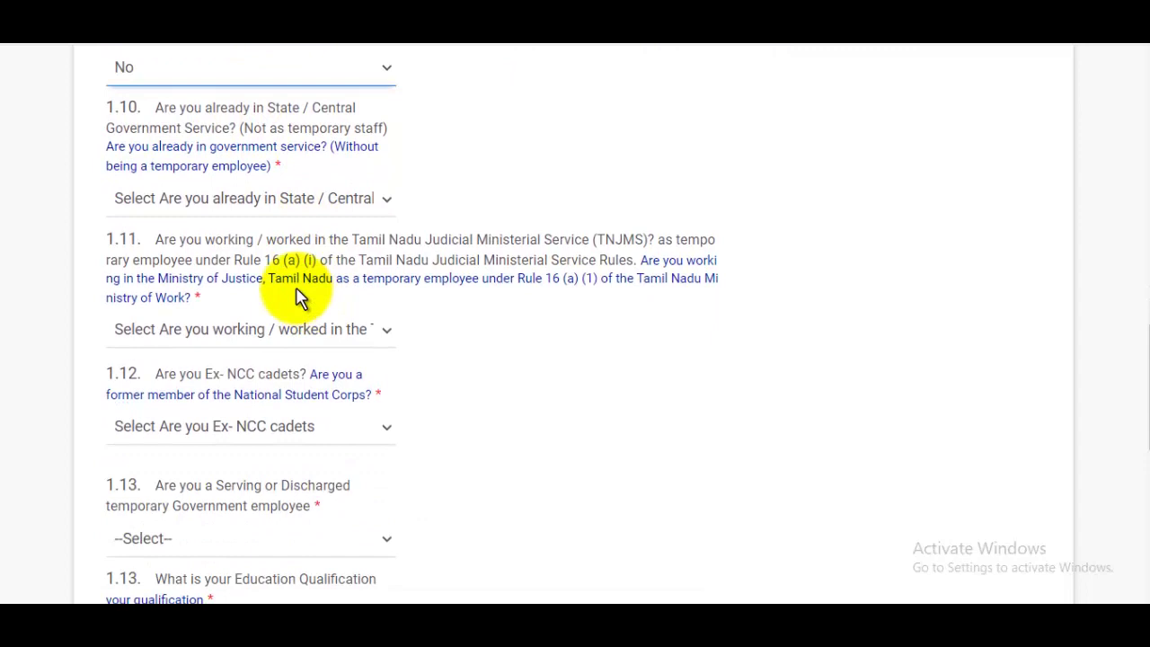
# Answer No to already being in government service and to having worked in TNJMS.
pyautogui.click(244, 214)
pyautogui.click(144, 263)
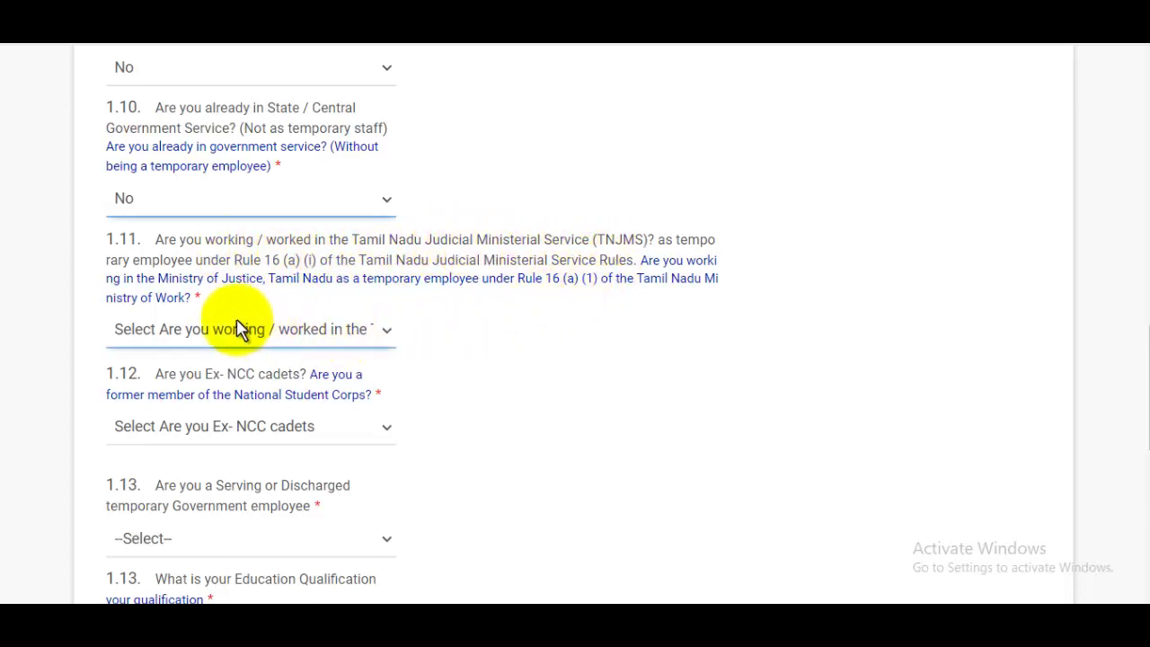
pyautogui.click(201, 333)
pyautogui.click(134, 393)
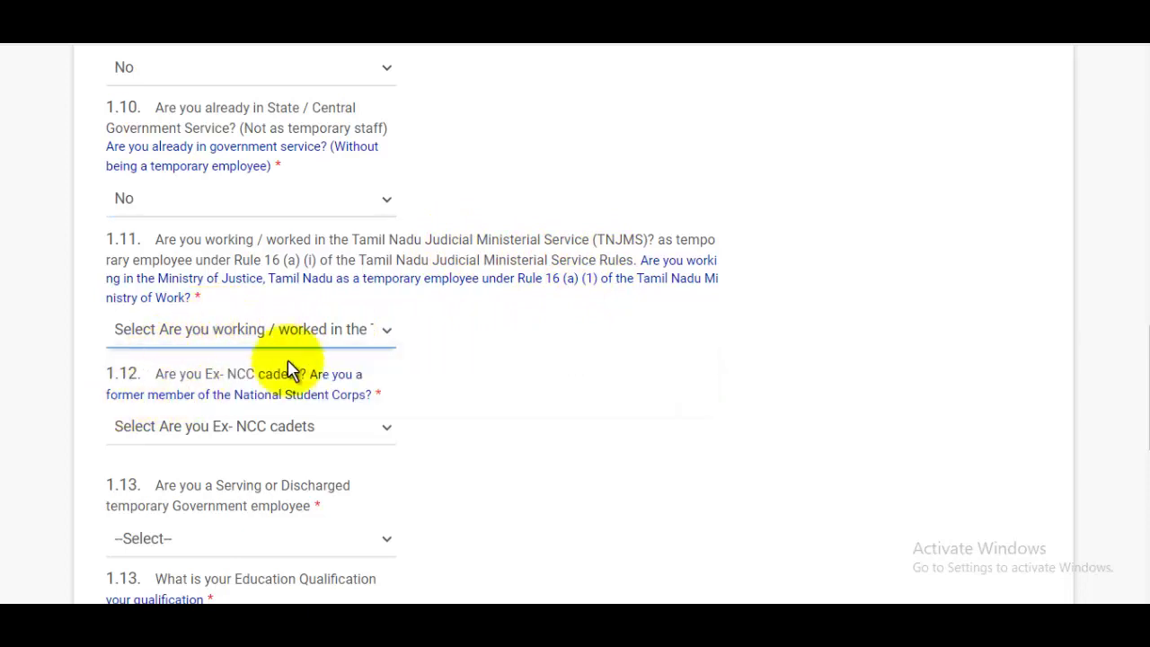
# Answer No to the ex-NCC cadet and temporary government employee questions.
pyautogui.scroll(-1, 270, 354)
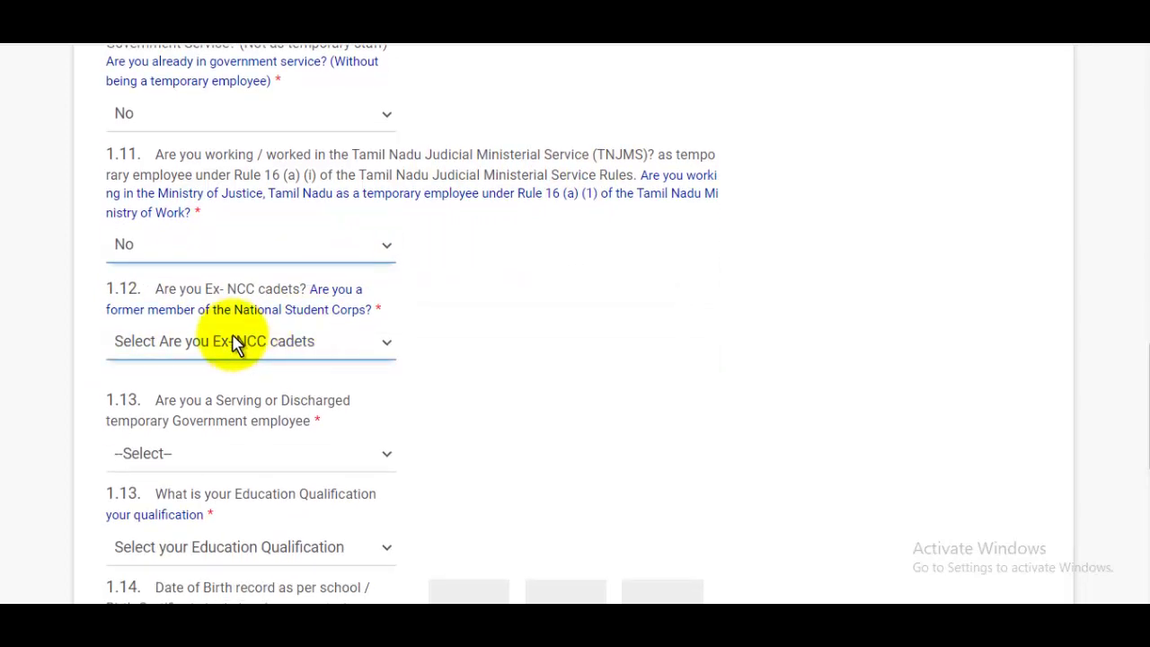
pyautogui.click(277, 346)
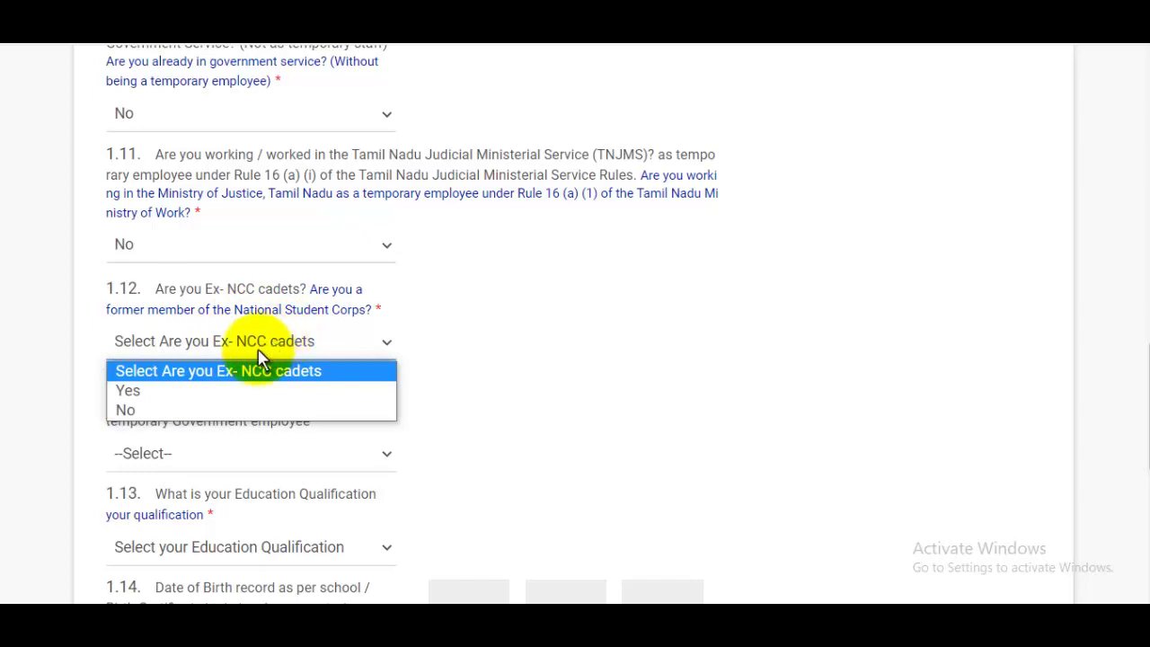
pyautogui.click(142, 408)
pyautogui.scroll(-2, 284, 369)
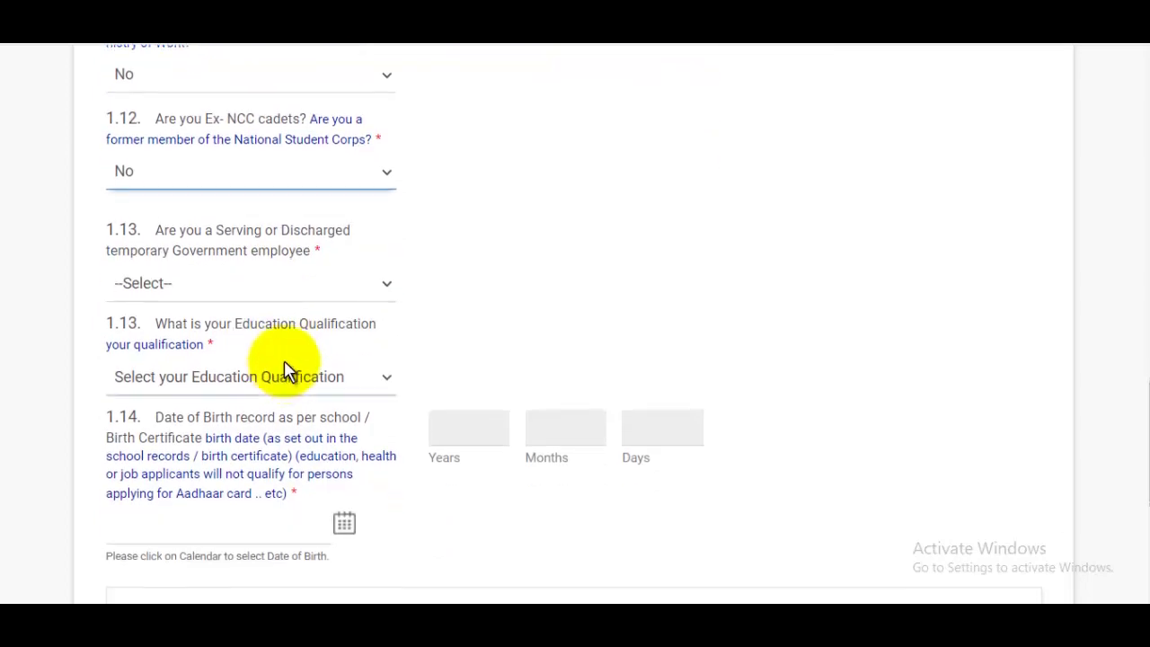
pyautogui.click(241, 296)
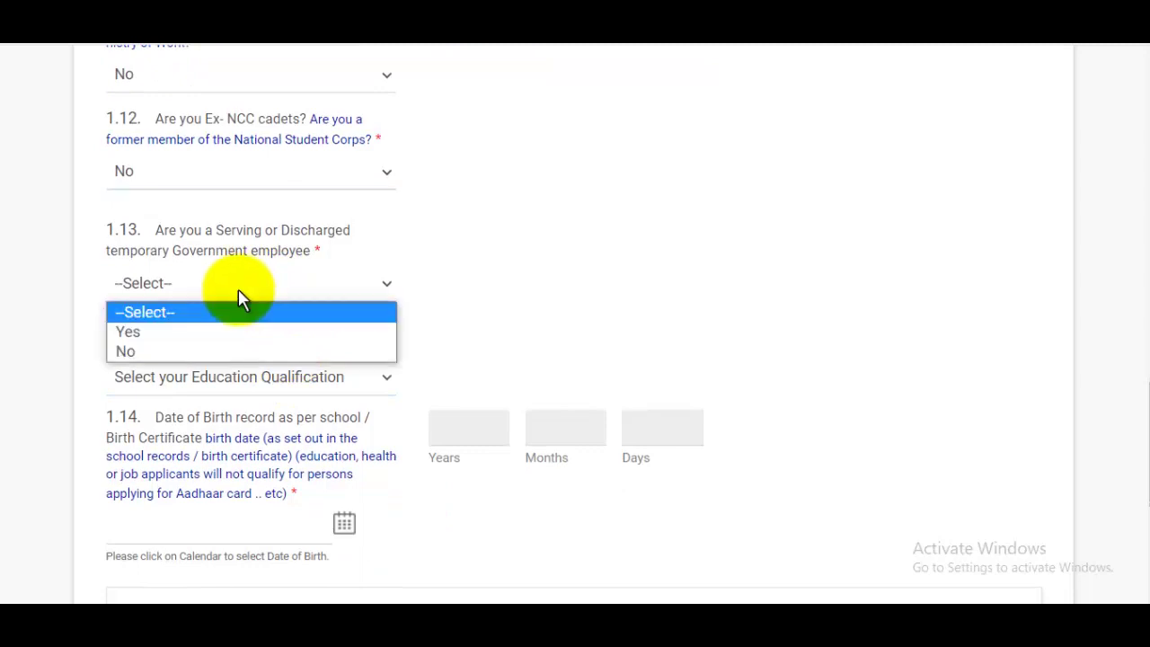
pyautogui.click(147, 351)
# Set the Education Qualification to '12th pass and above'.
pyautogui.scroll(-1, 347, 321)
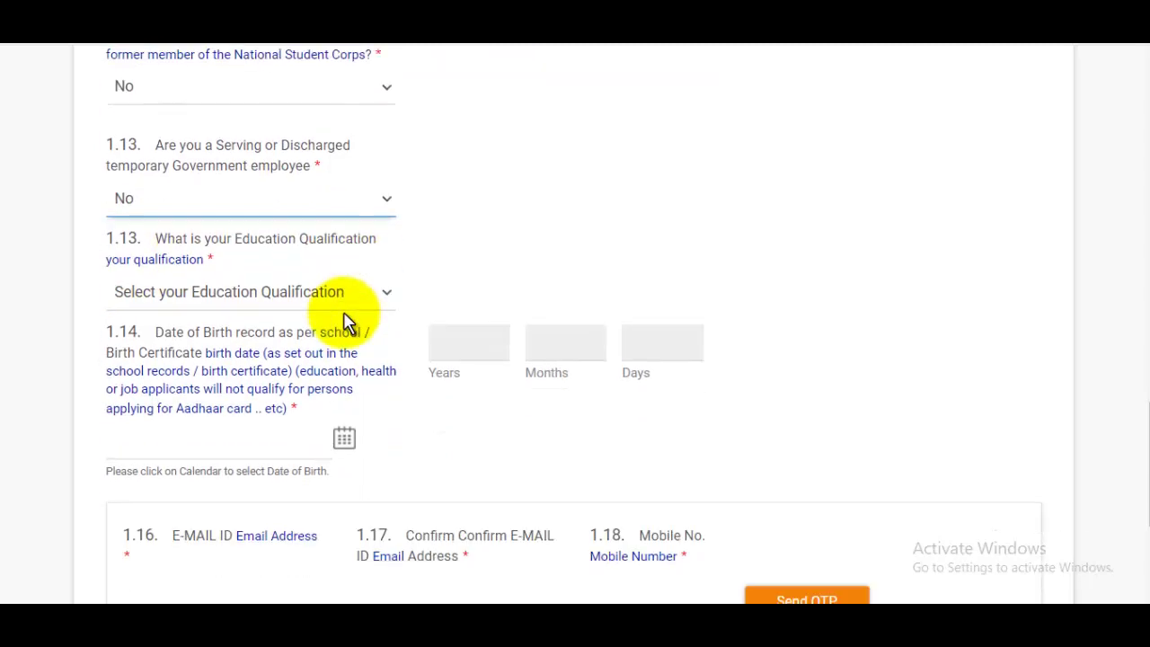
pyautogui.click(212, 303)
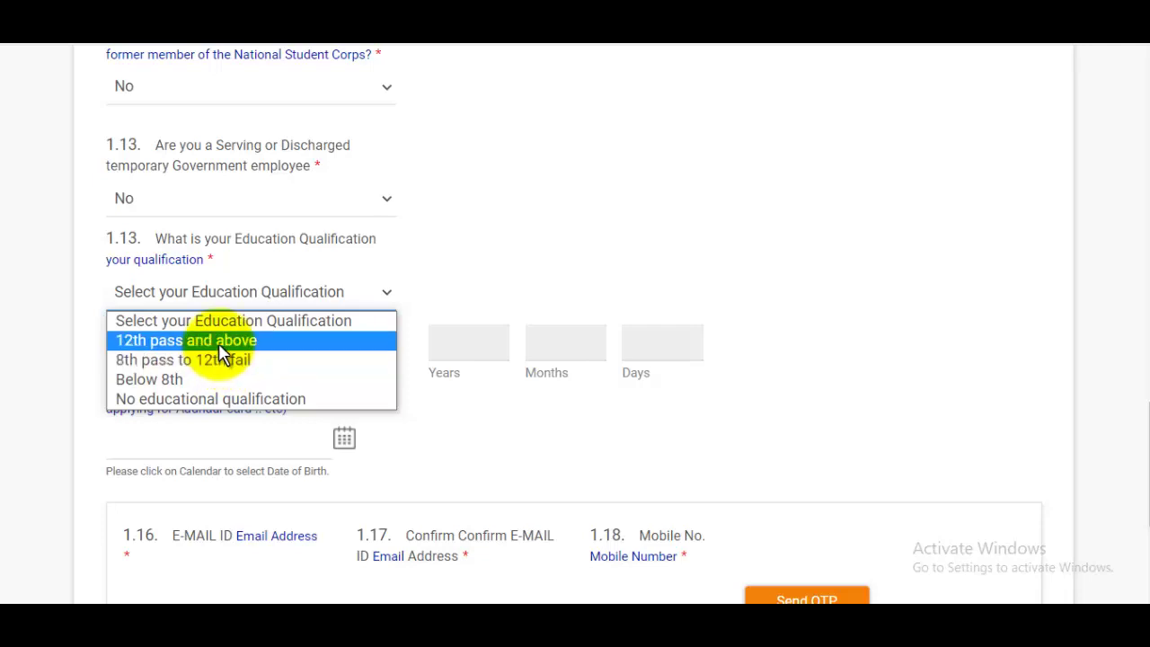
pyautogui.press('Escape')
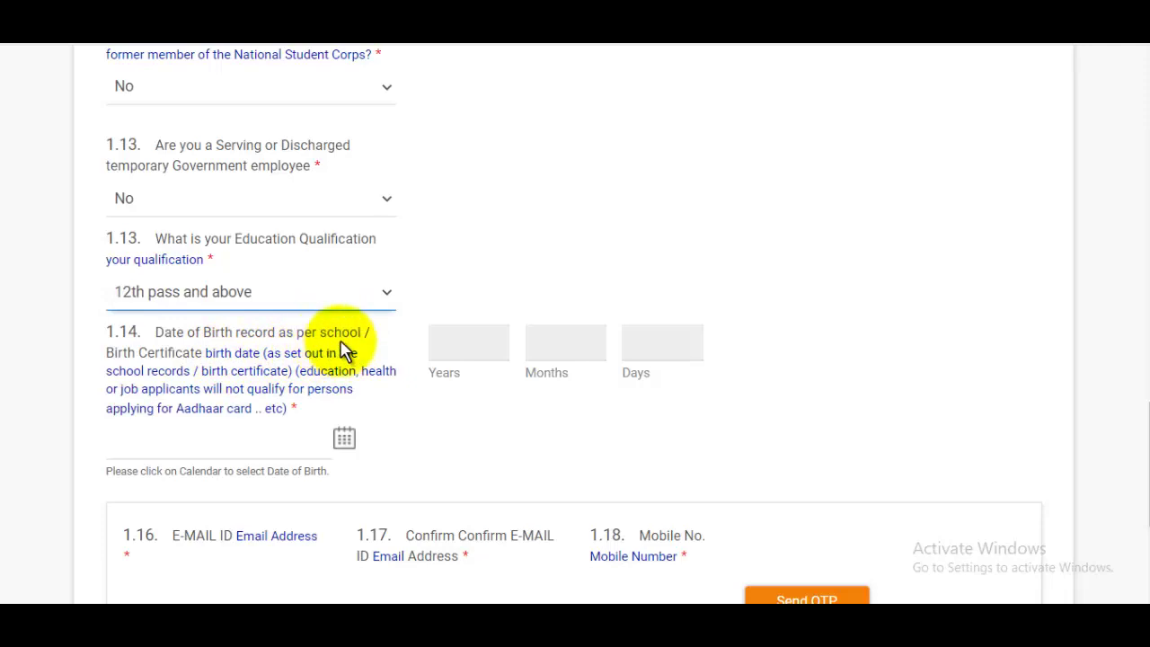
pyautogui.click(459, 341)
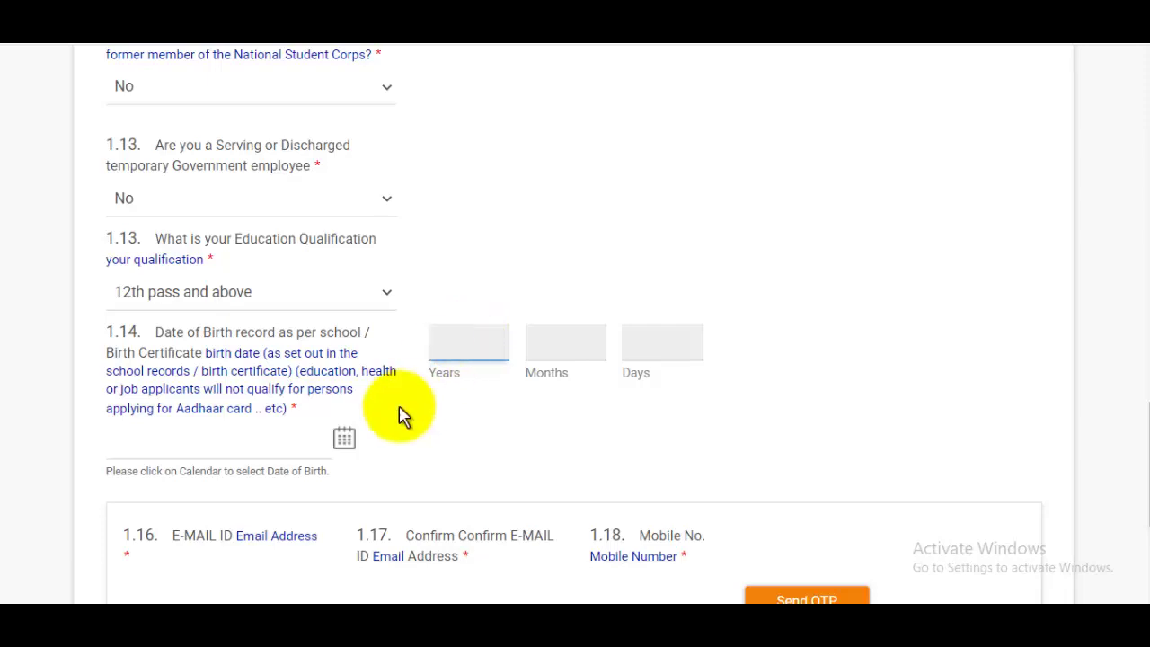
pyautogui.click(343, 438)
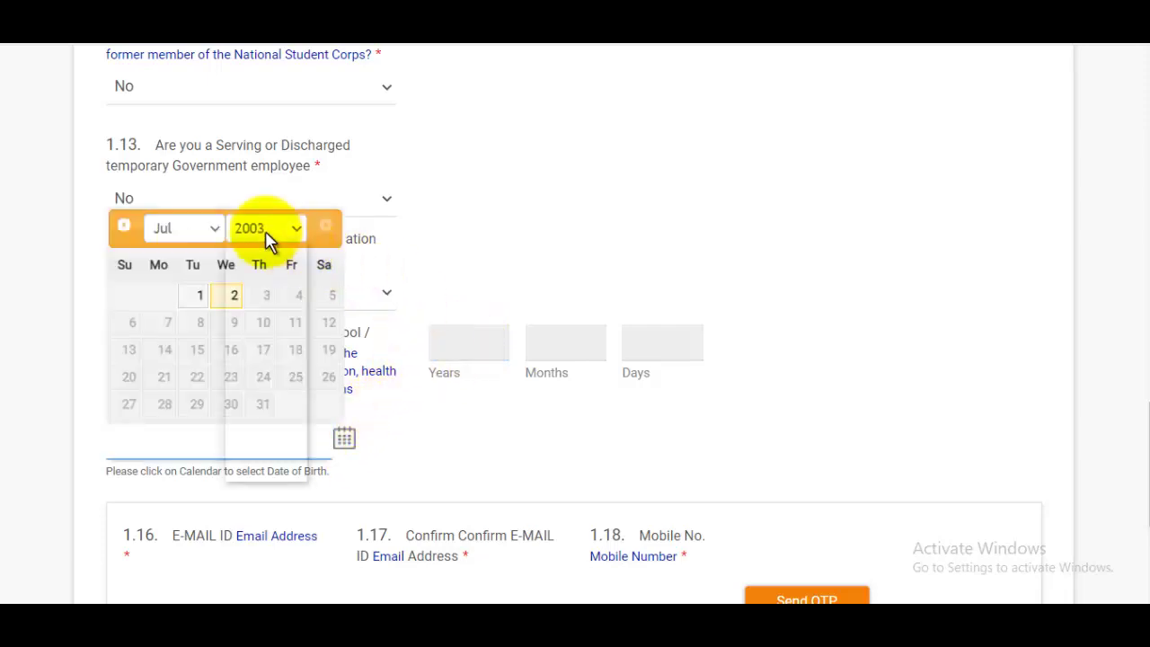
pyautogui.click(265, 231)
pyautogui.click(253, 362)
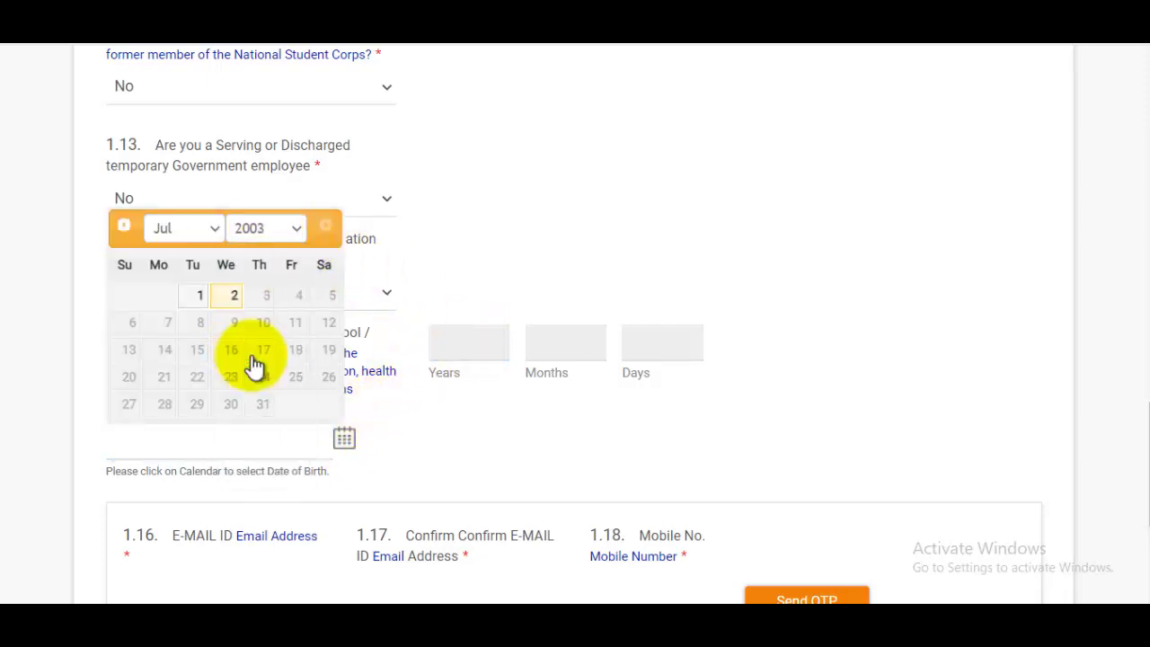
pyautogui.click(186, 230)
pyautogui.click(170, 327)
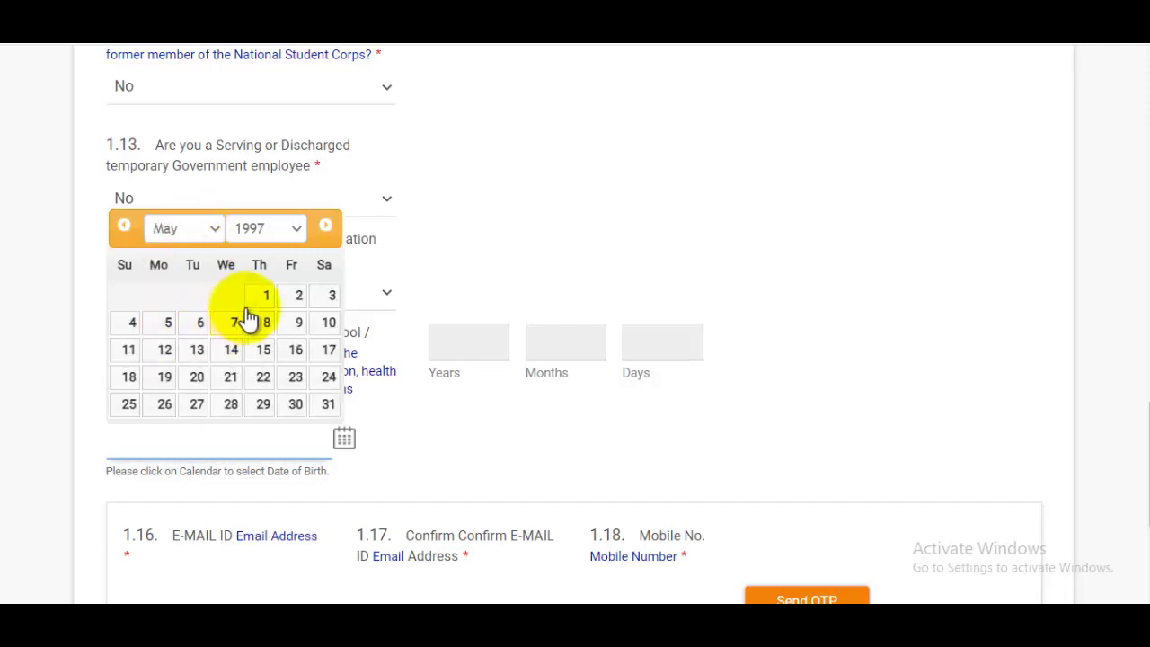
pyautogui.click(298, 296)
pyautogui.scroll(-2, 555, 352)
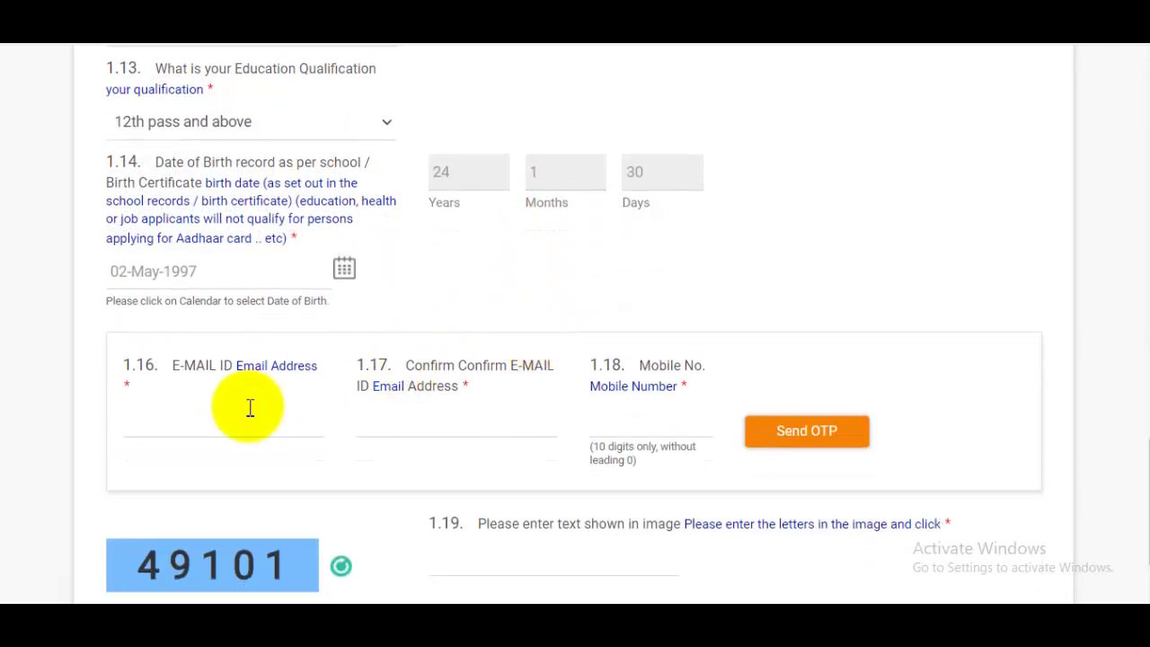
# Enter and confirm the e-mail address, then add the mobile number and its received OTP.
pyautogui.click(233, 406)
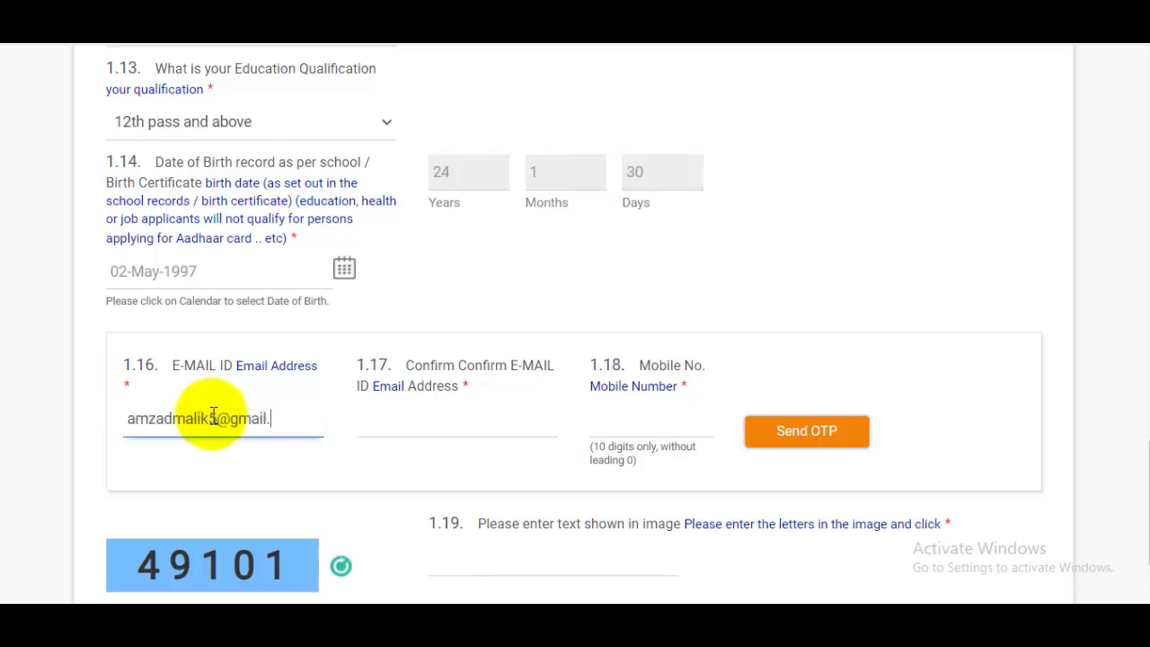
pyautogui.click(400, 413)
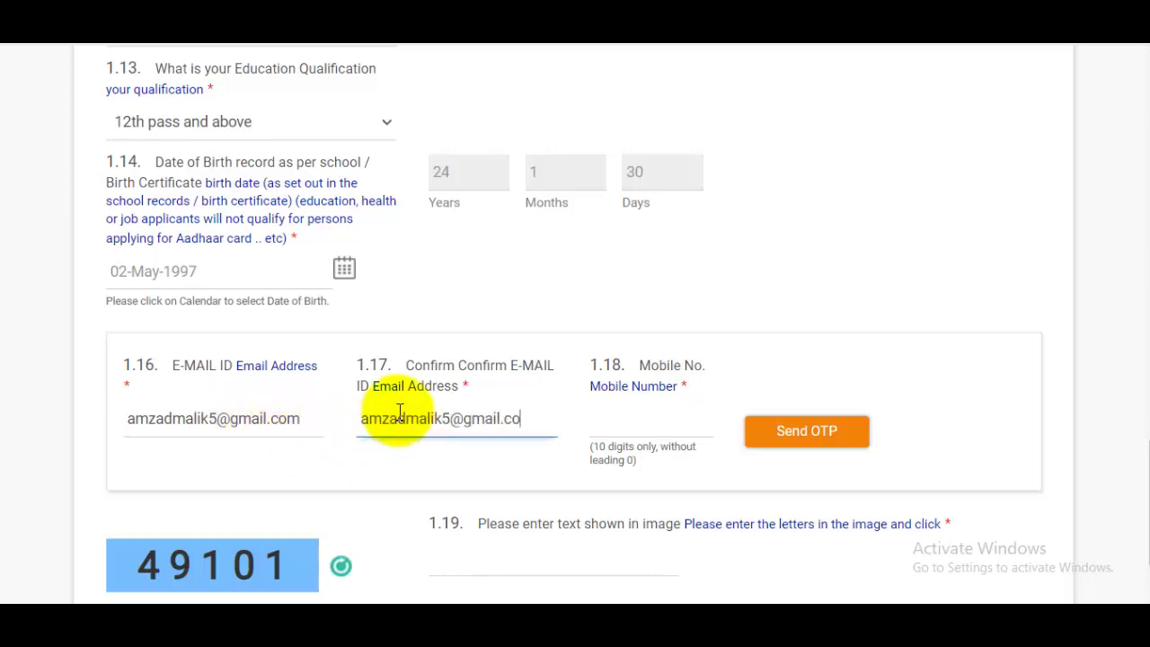
pyautogui.click(610, 423)
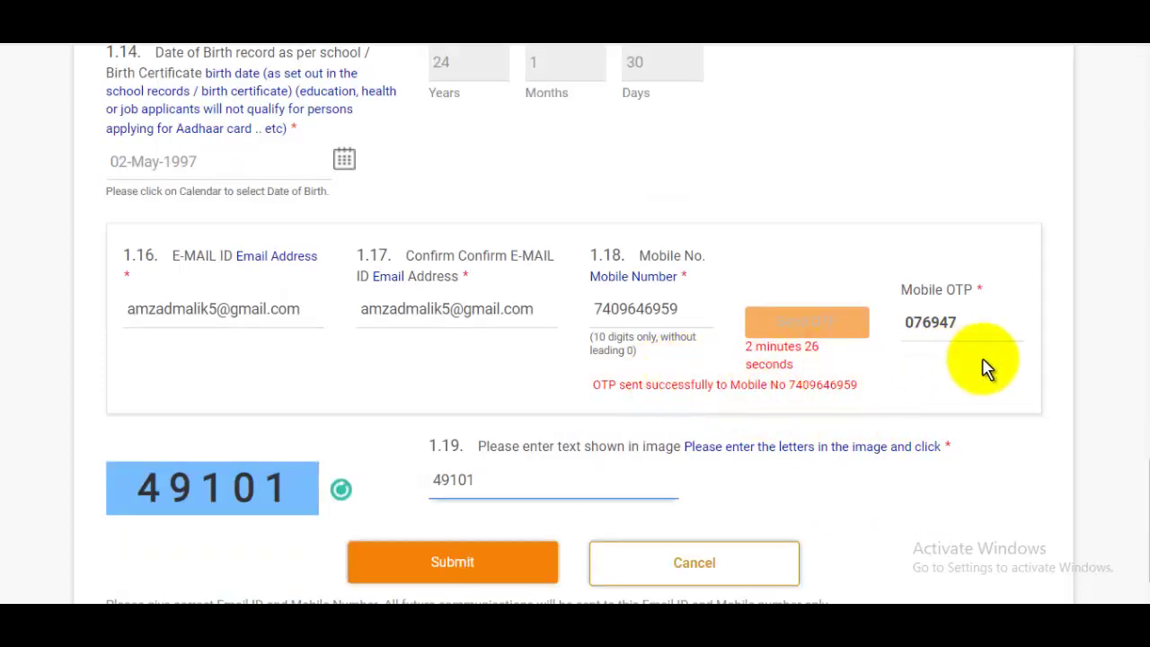
pyautogui.click(983, 326)
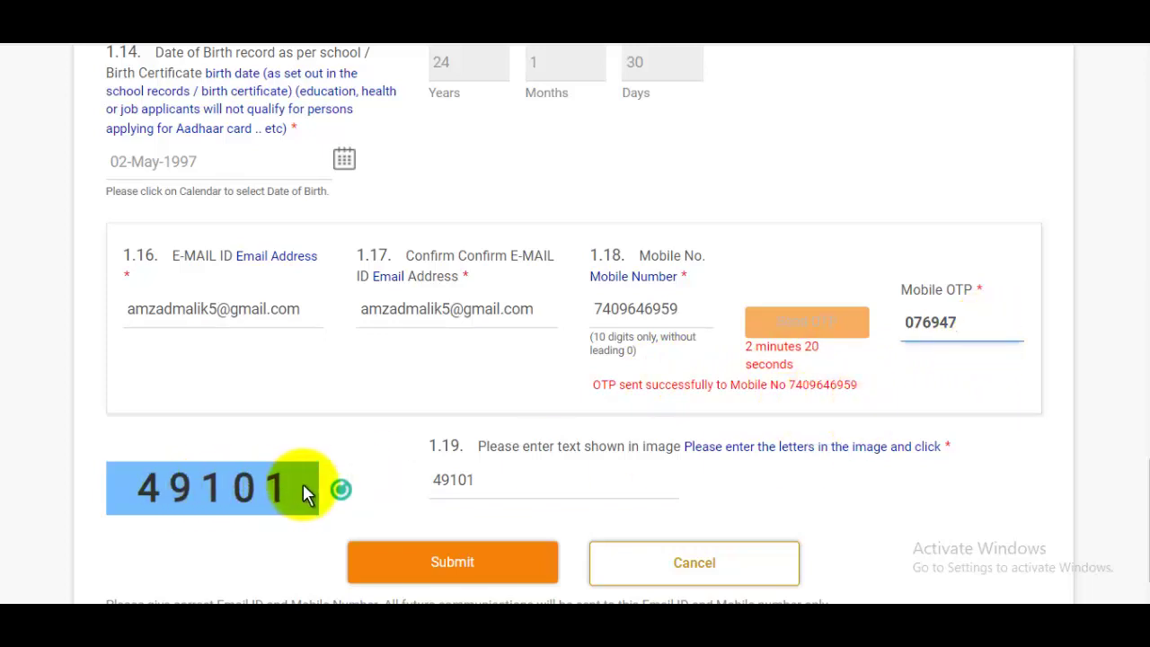
# Enter the captcha digits and submit the registration form.
pyautogui.click(499, 484)
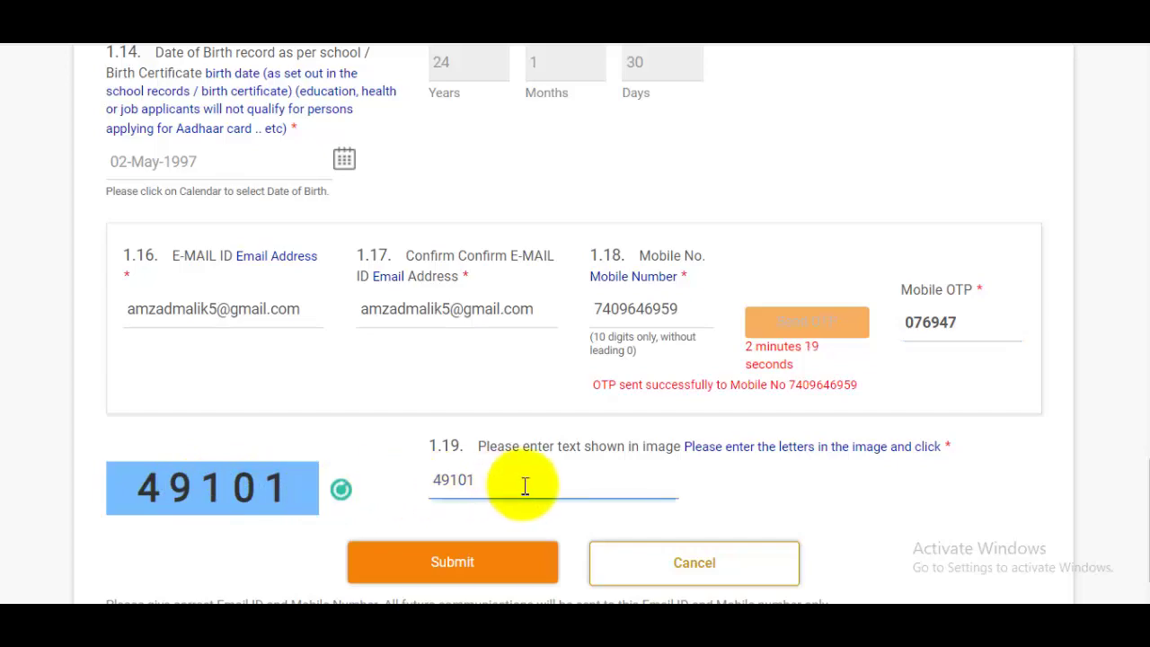
pyautogui.moveTo(1139, 535); pyautogui.dragTo(1114, 539)
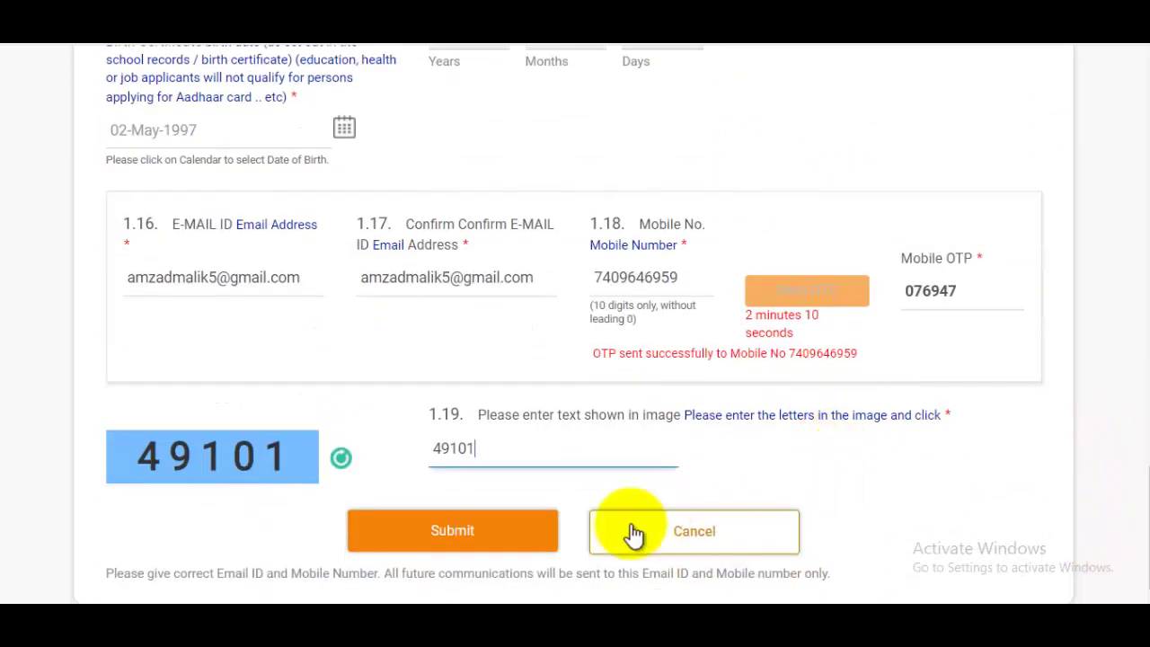
pyautogui.click(501, 537)
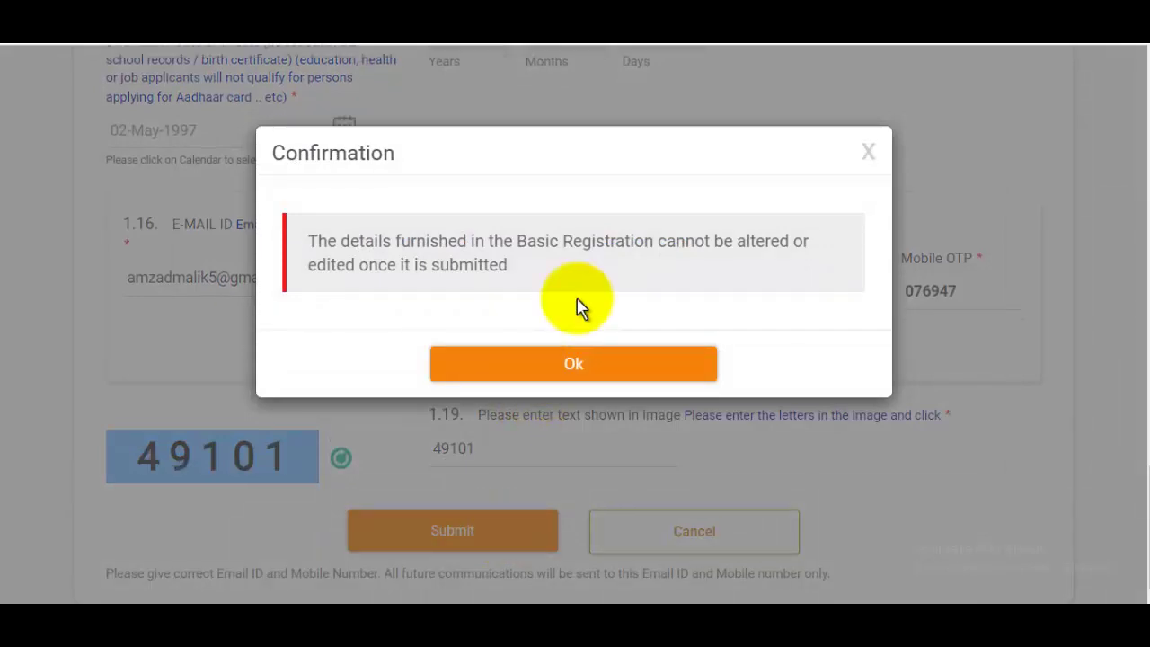
# Accept the Confirmation dialog with Ok to complete the one-time registration.
pyautogui.click(612, 364)
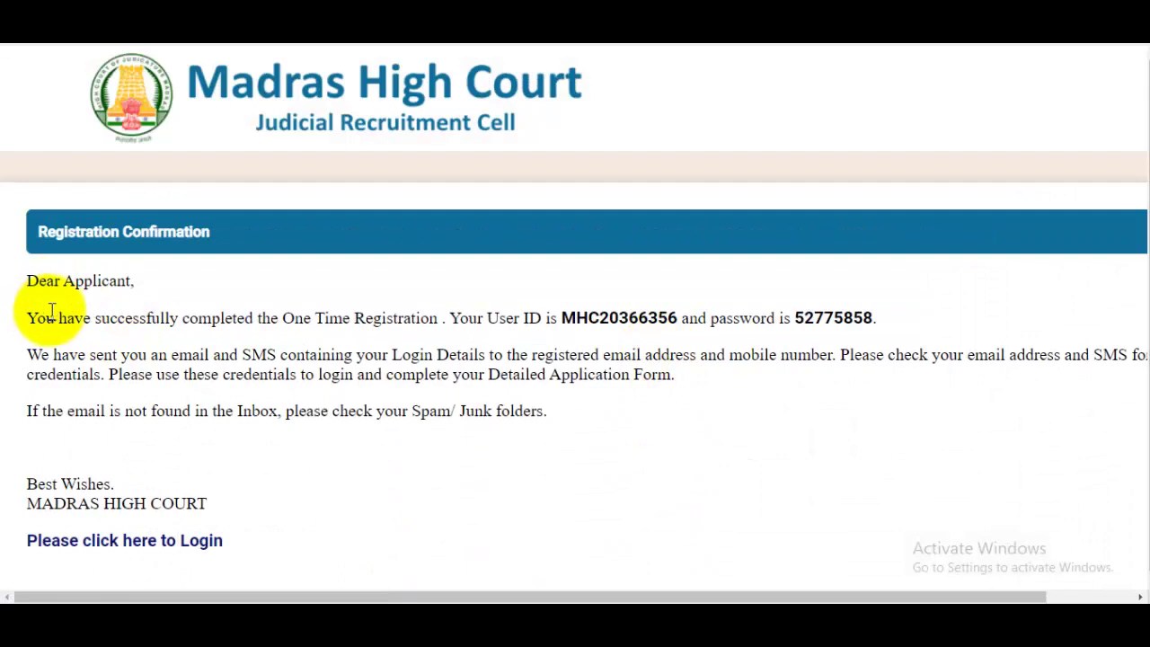
pyautogui.moveTo(52, 312); pyautogui.dragTo(295, 344)
pyautogui.click(437, 345)
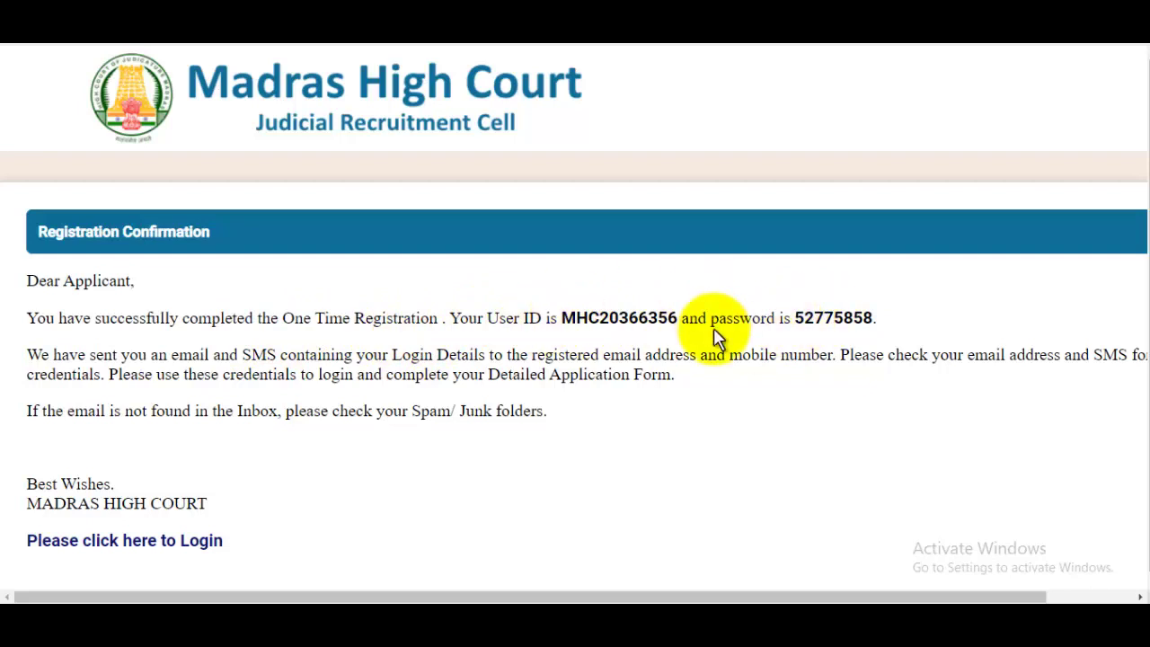
pyautogui.scroll(-1, 716, 336)
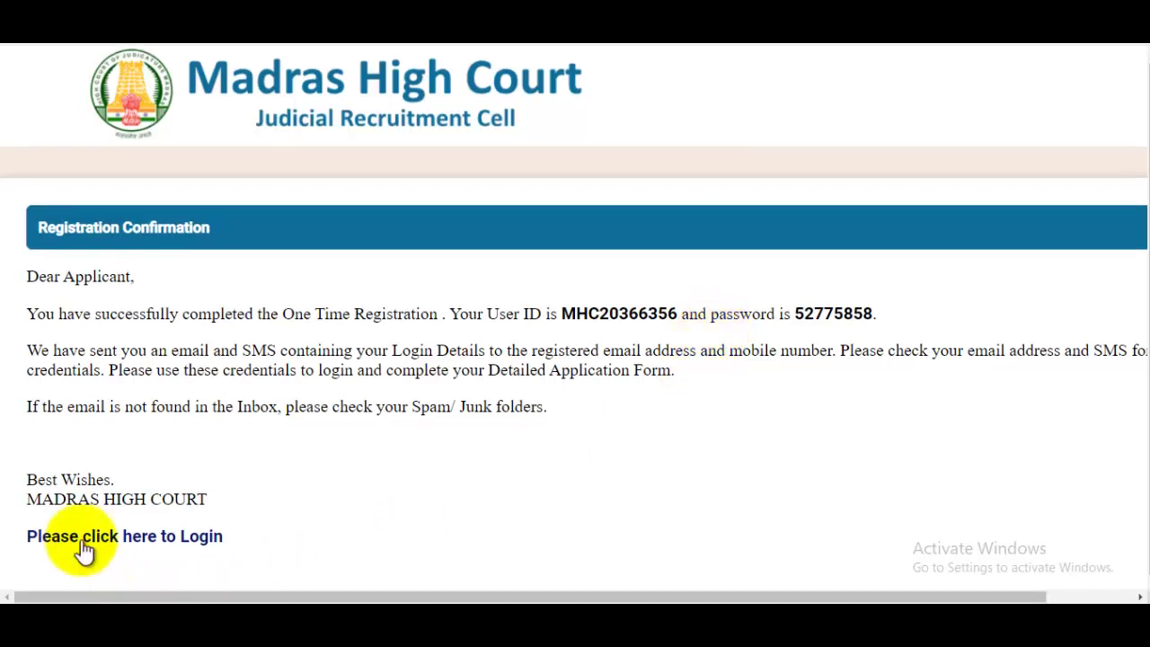
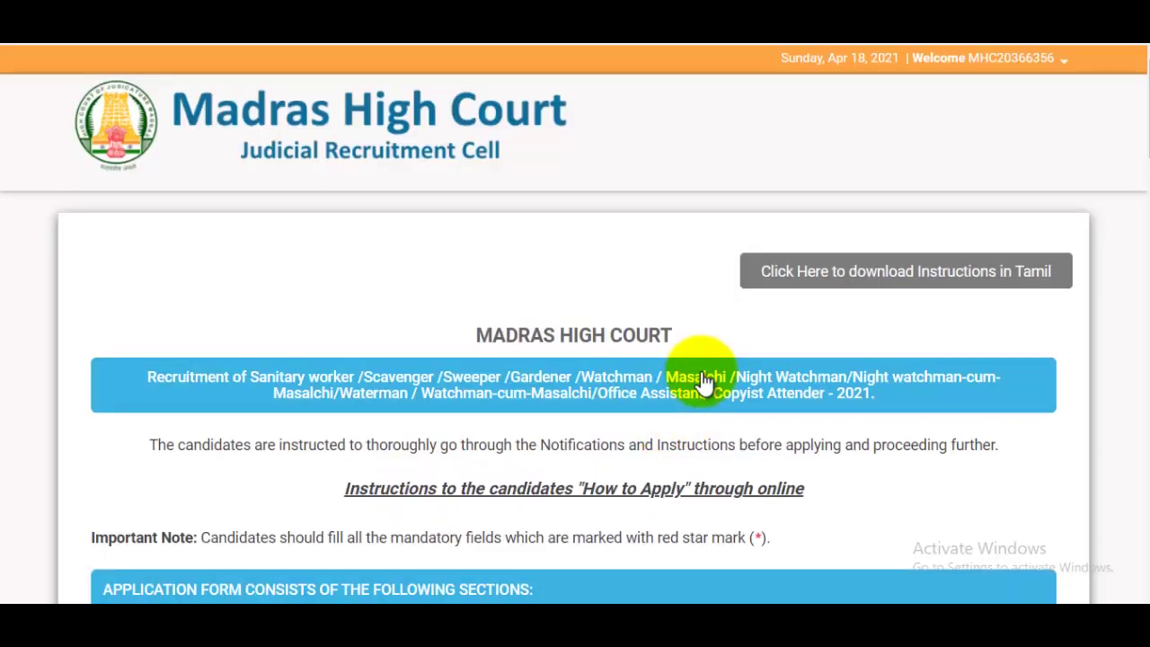
# Scroll down the signed-in Madras High Court 2021 recruitment instructions page.
pyautogui.scroll(-10, 703, 378)
# Tick the 'I have read and understood' declaration and continue to the Personal Details form.
pyautogui.scroll(-10, 703, 374)
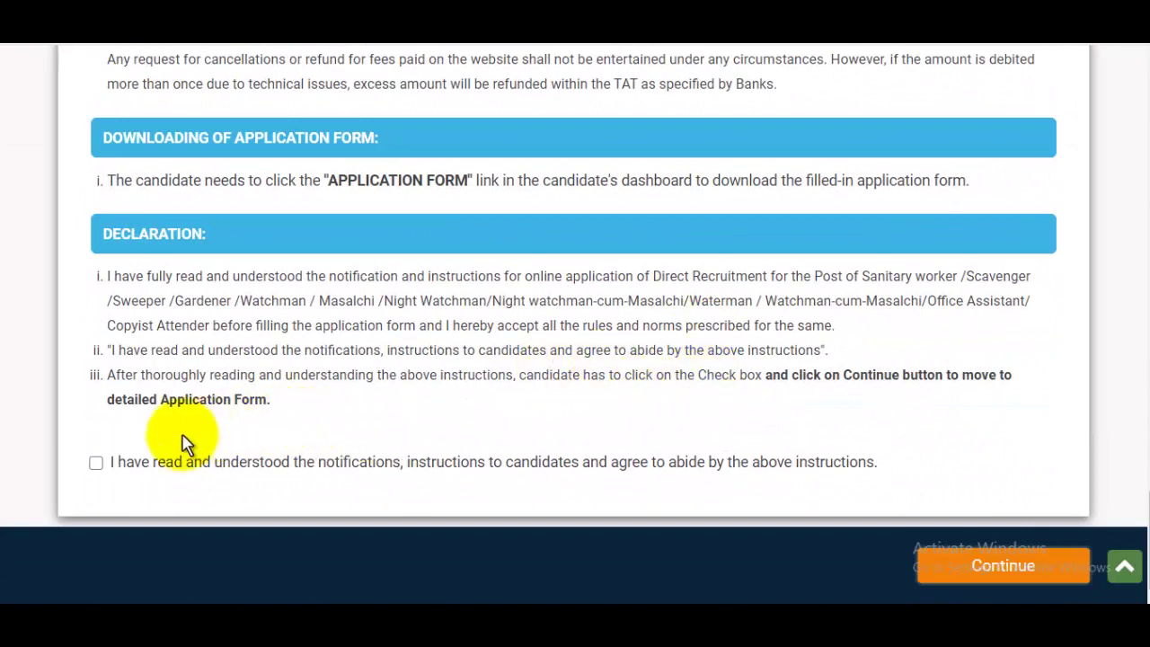
pyautogui.click(97, 464)
pyautogui.click(988, 570)
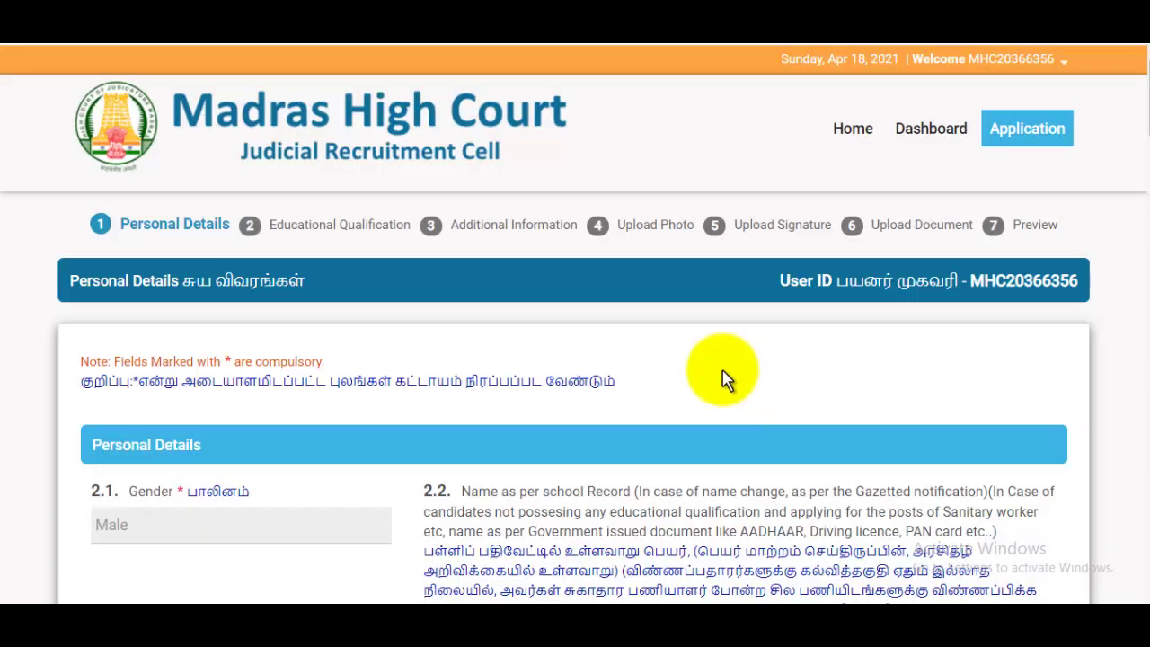
# Enter the father's name and his occupation, Farmer.
pyautogui.scroll(-3, 398, 385)
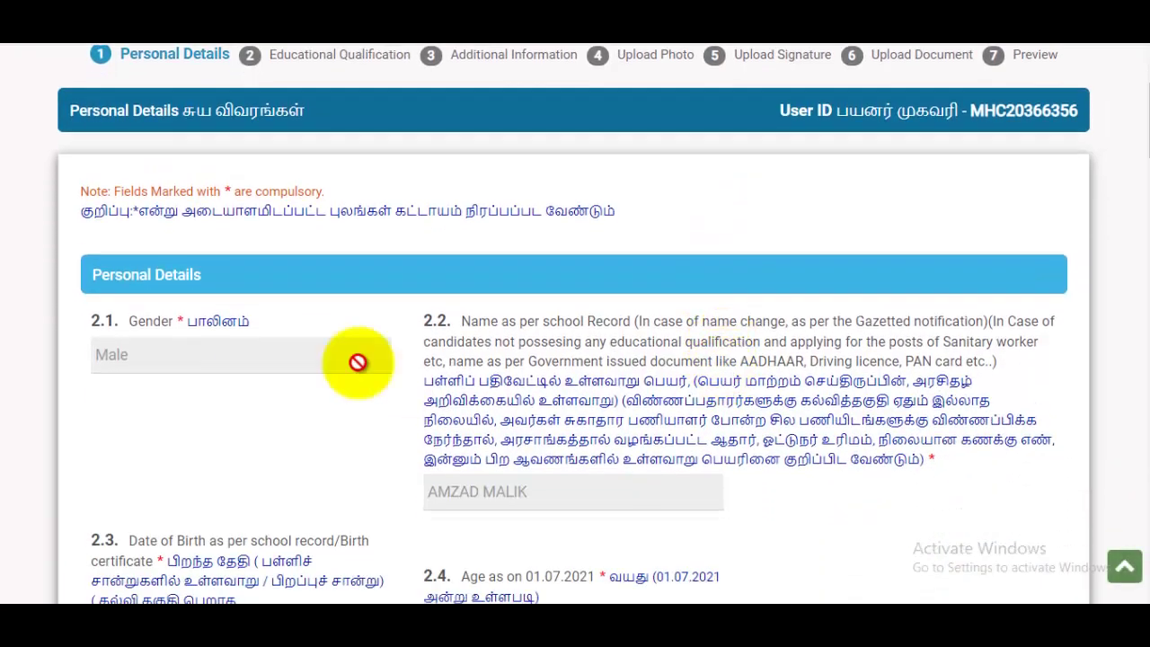
pyautogui.scroll(-2, 416, 312)
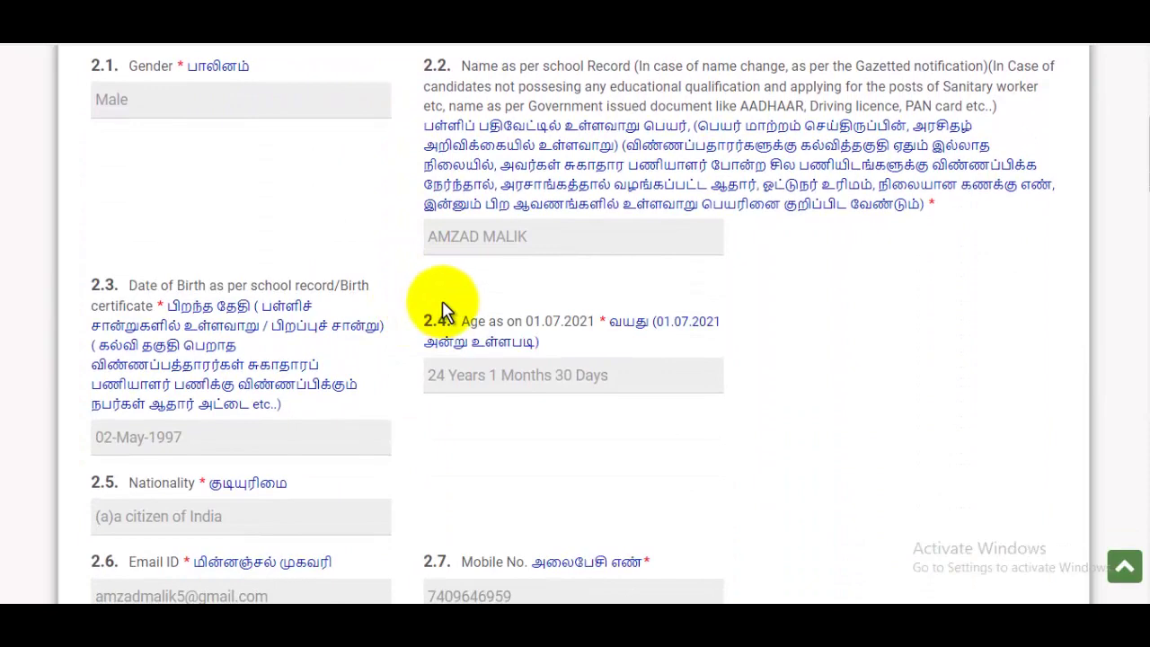
pyautogui.scroll(-2, 445, 310)
pyautogui.scroll(-5, 445, 310)
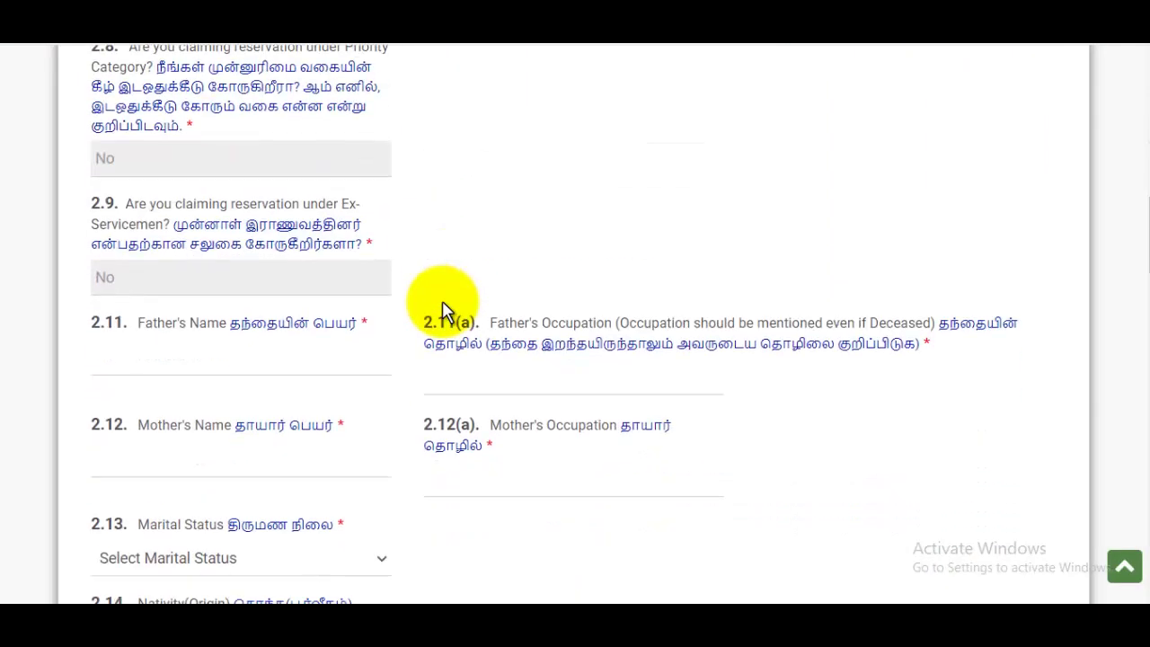
pyautogui.scroll(-2, 444, 310)
pyautogui.scroll(1, 442, 299)
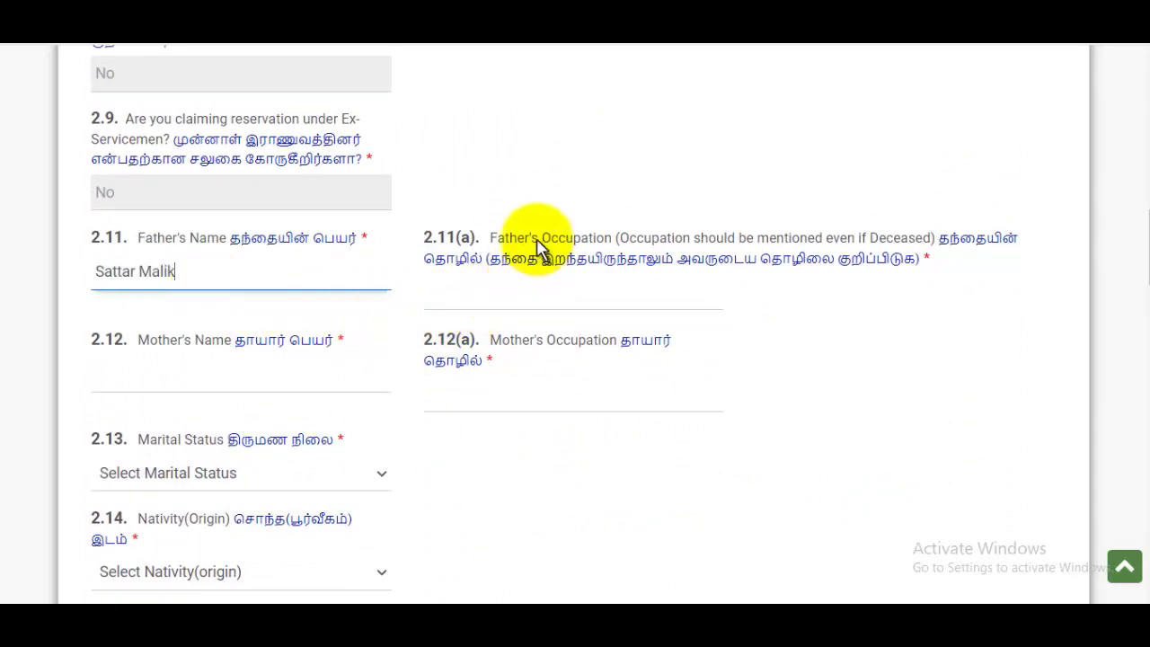
pyautogui.click(550, 307)
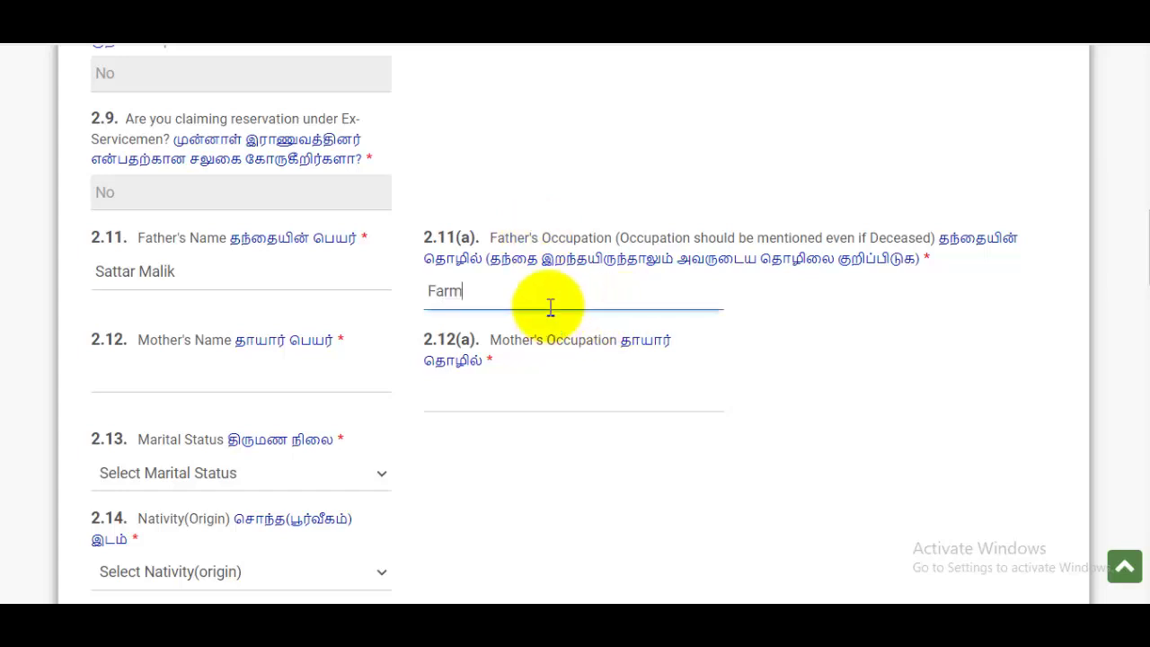
# Enter the mother's name and her occupation, Housewife.
pyautogui.click(252, 377)
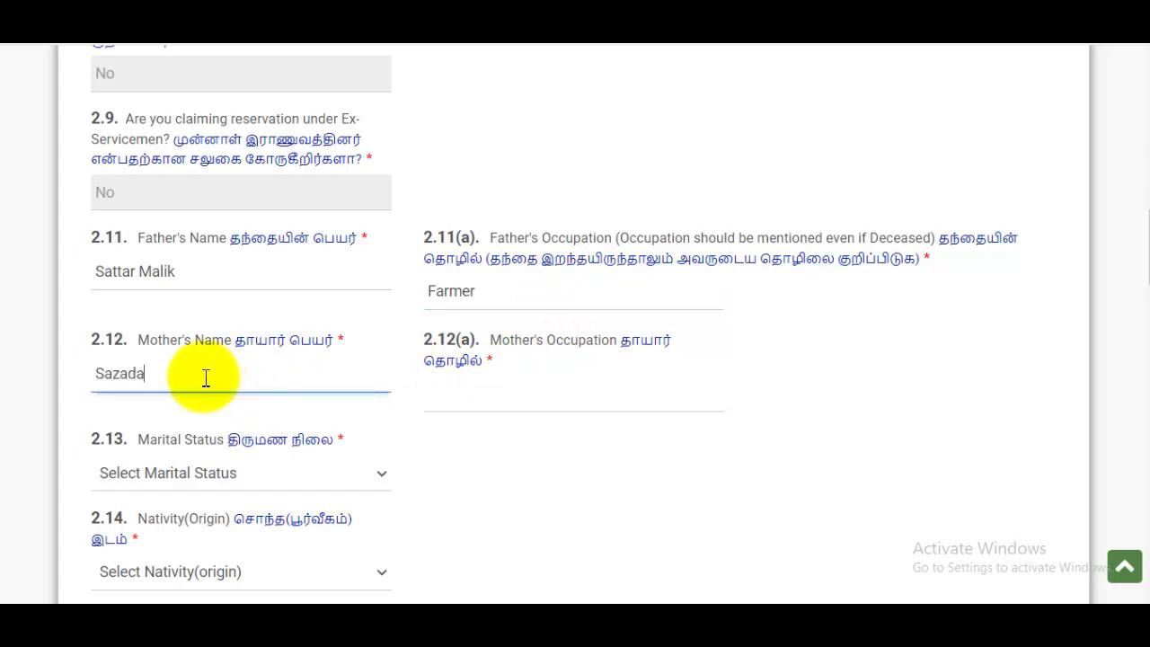
pyautogui.click(508, 402)
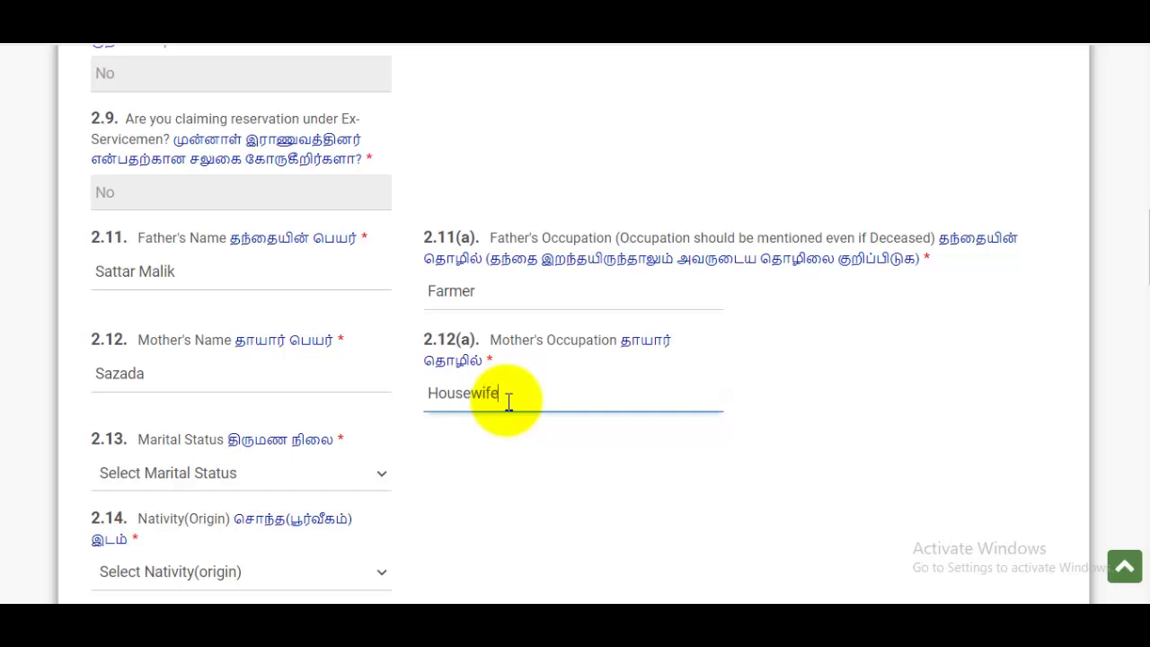
pyautogui.scroll(-1, 499, 408)
pyautogui.click(205, 388)
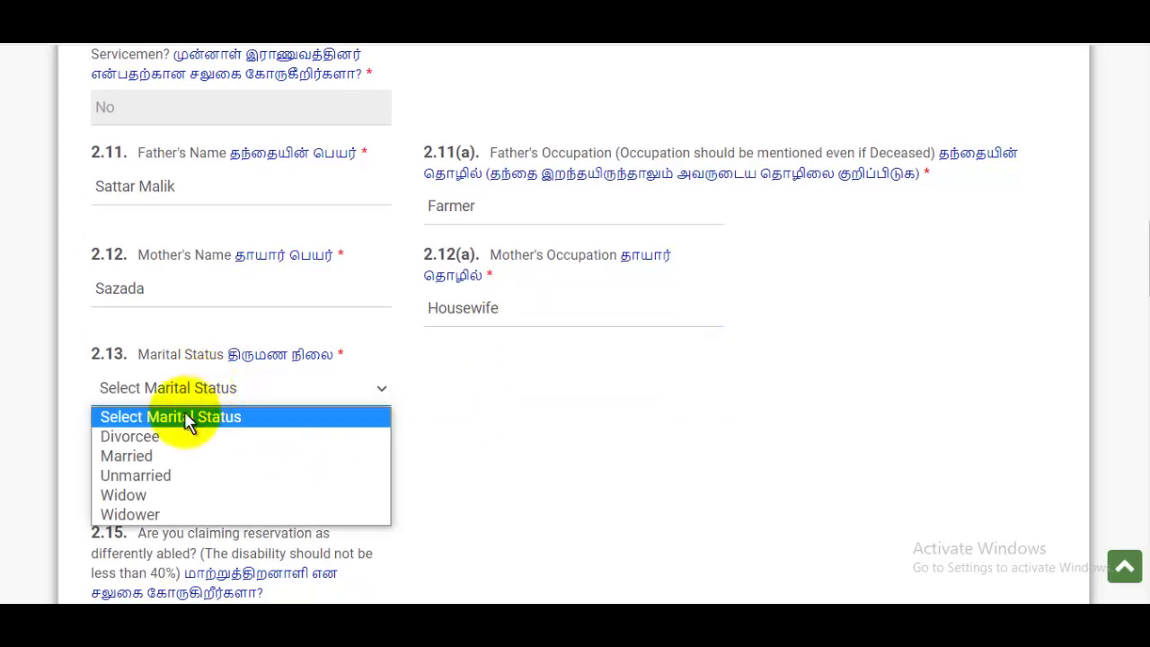
# Set marital status to Unmarried and nativity to Other, with Uttar Pradesh as native state.
pyautogui.click(160, 485)
pyautogui.scroll(-2, 192, 367)
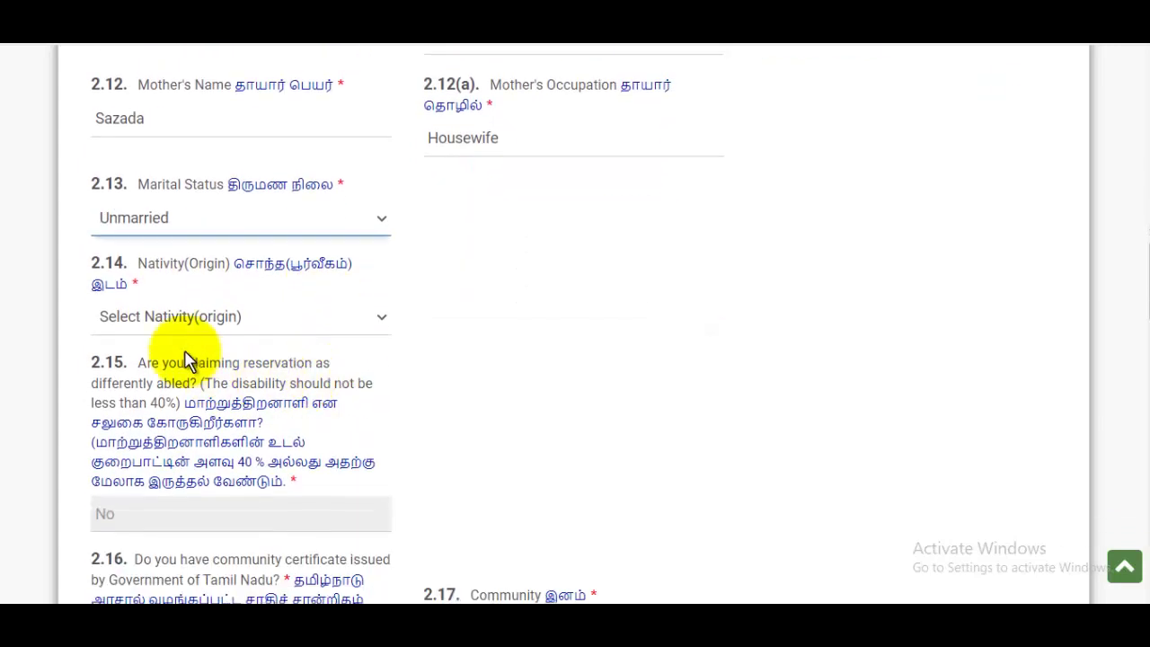
pyautogui.click(171, 330)
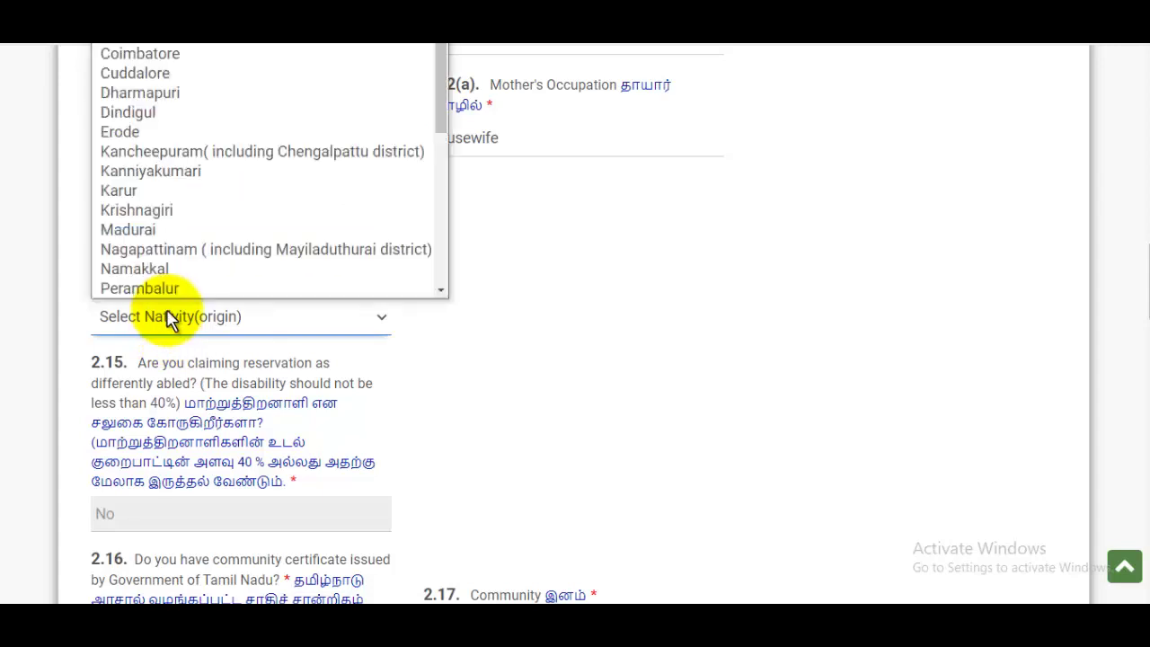
pyautogui.scroll(-4, 185, 223)
pyautogui.scroll(2, 190, 224)
pyautogui.scroll(-2, 192, 229)
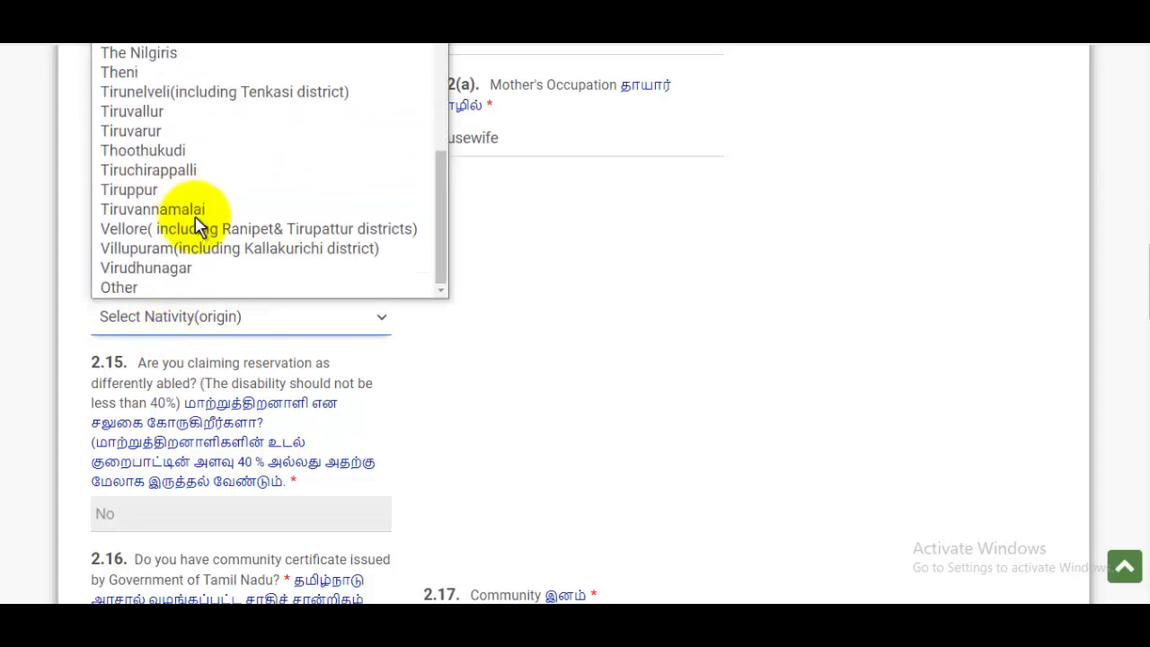
pyautogui.click(151, 289)
pyautogui.click(511, 333)
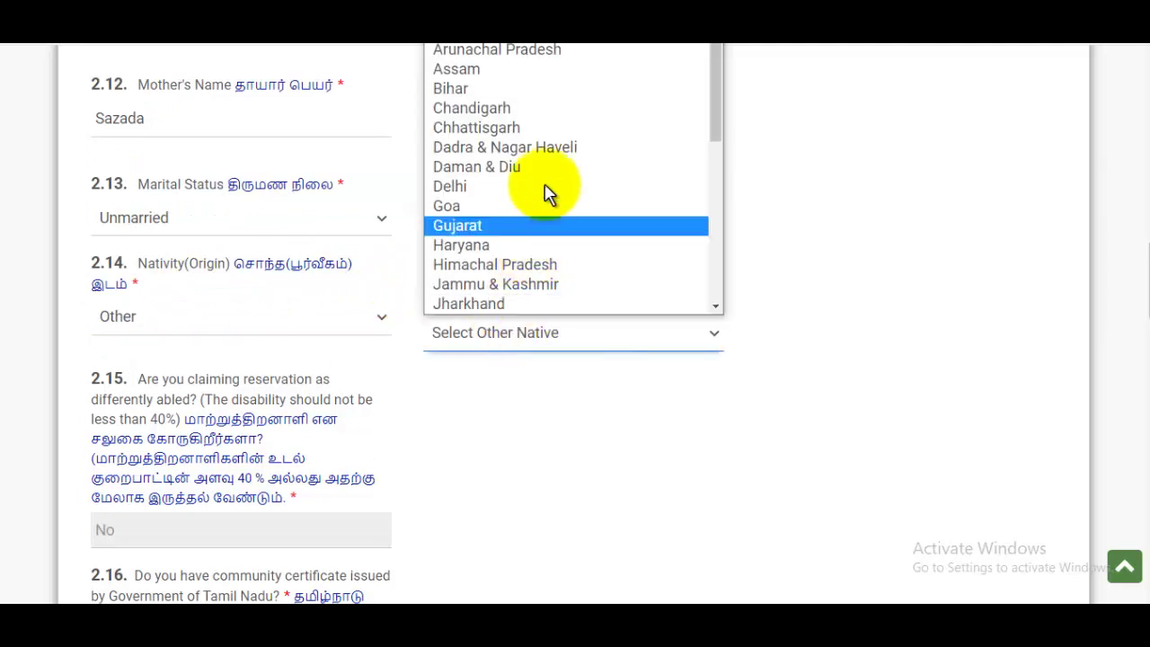
pyautogui.scroll(-4, 539, 211)
pyautogui.click(503, 264)
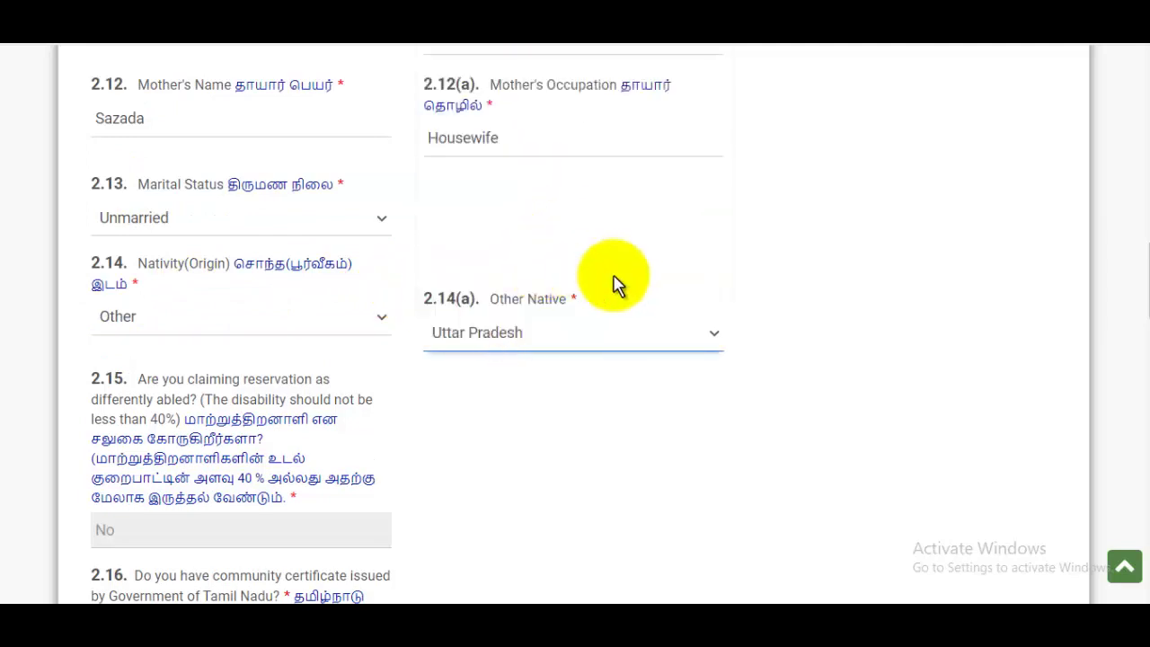
# Choose Muslim as religion and No for employment-exchange sponsorship.
pyautogui.scroll(-2, 530, 285)
pyautogui.scroll(-2, 377, 279)
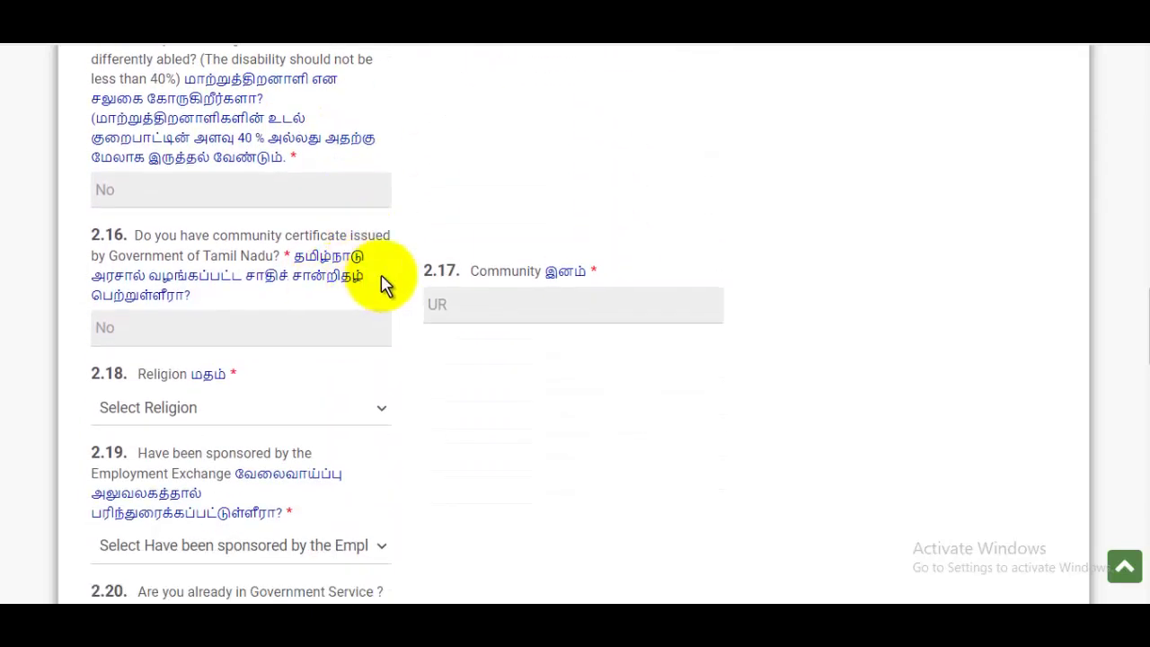
pyautogui.scroll(-3, 336, 318)
pyautogui.click(155, 241)
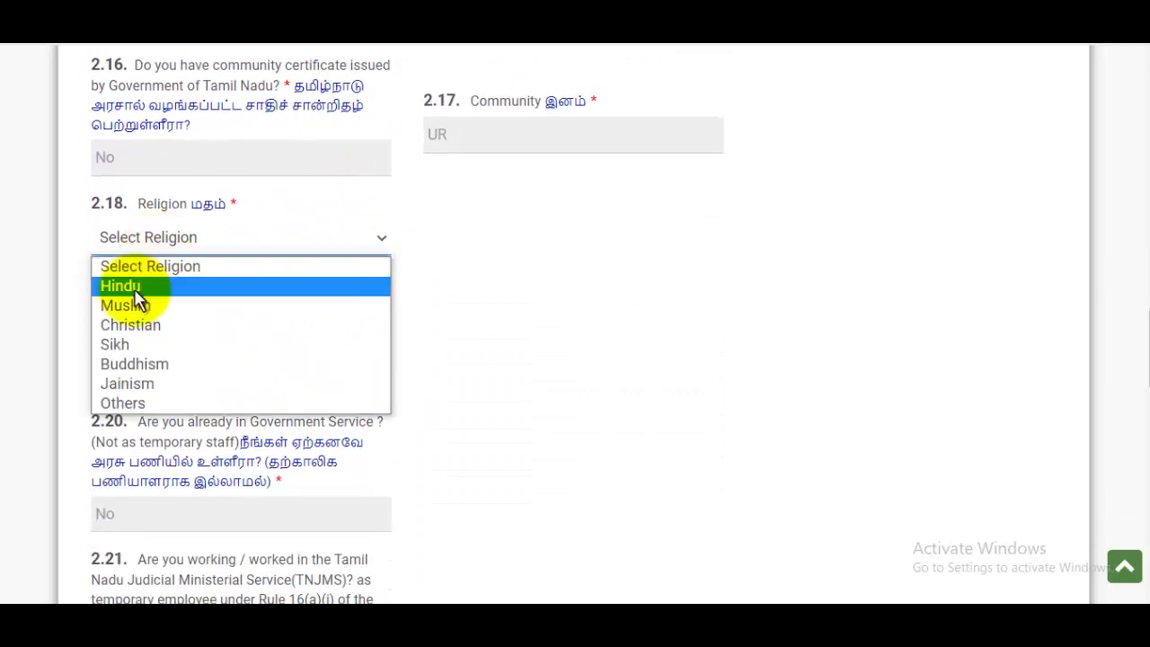
pyautogui.click(224, 301)
pyautogui.scroll(-1, 220, 266)
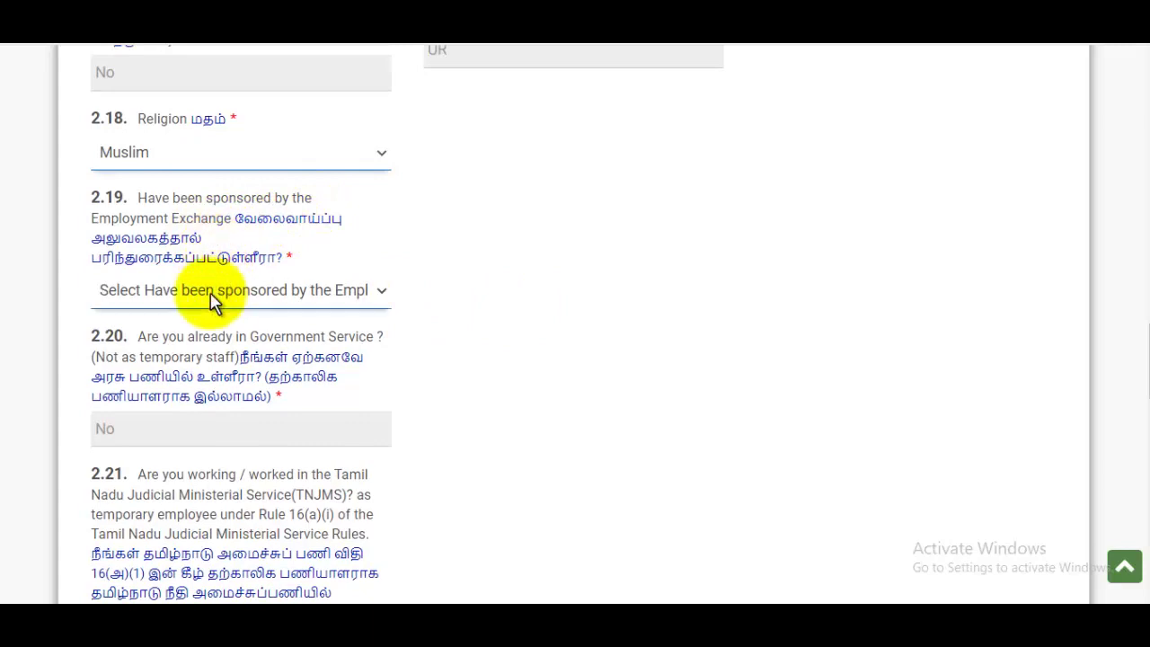
pyautogui.click(213, 301)
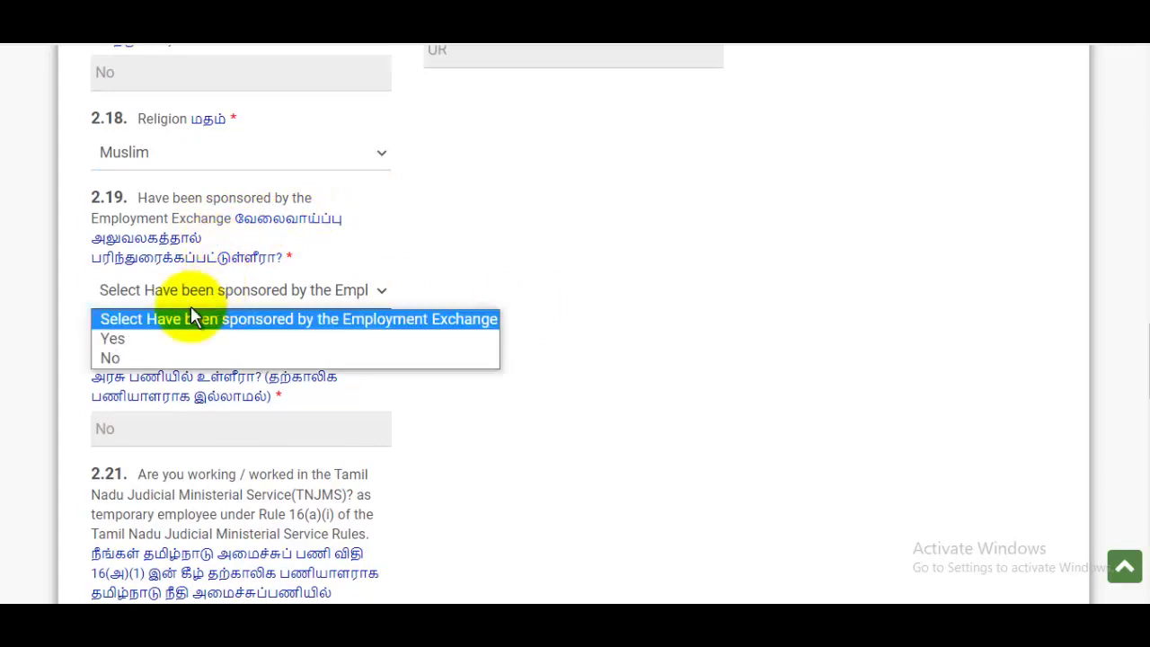
pyautogui.click(114, 359)
# Answer No to the outstanding scout question (2.24).
pyautogui.scroll(-2, 270, 296)
pyautogui.scroll(-2, 287, 328)
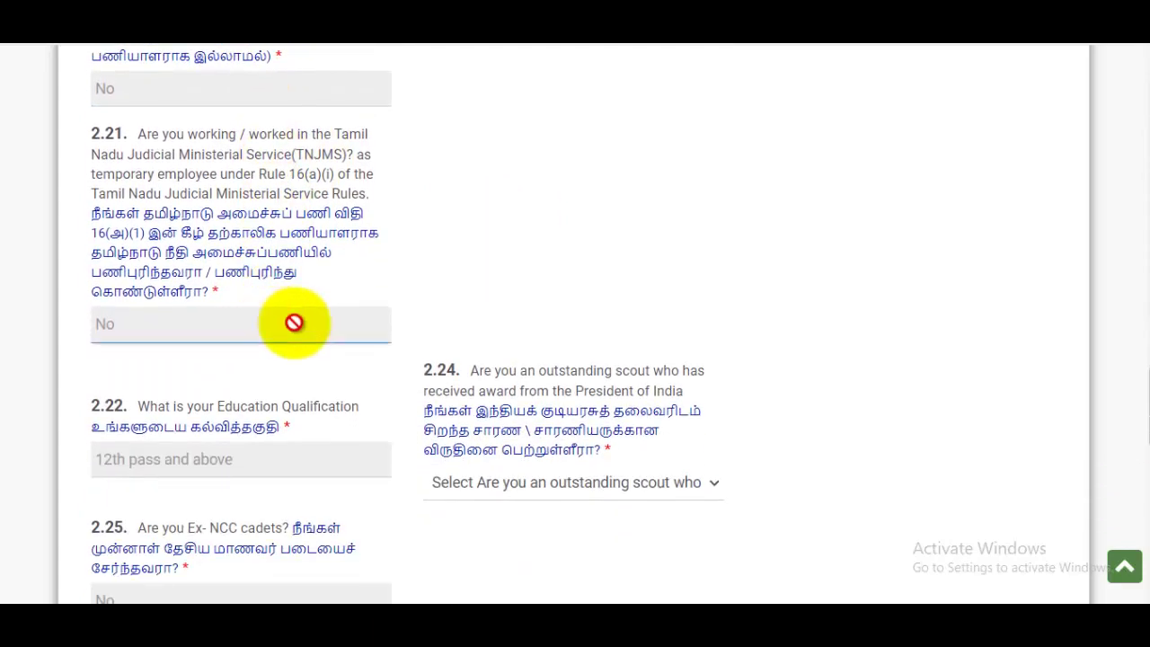
pyautogui.scroll(-1, 269, 264)
pyautogui.scroll(2, 269, 267)
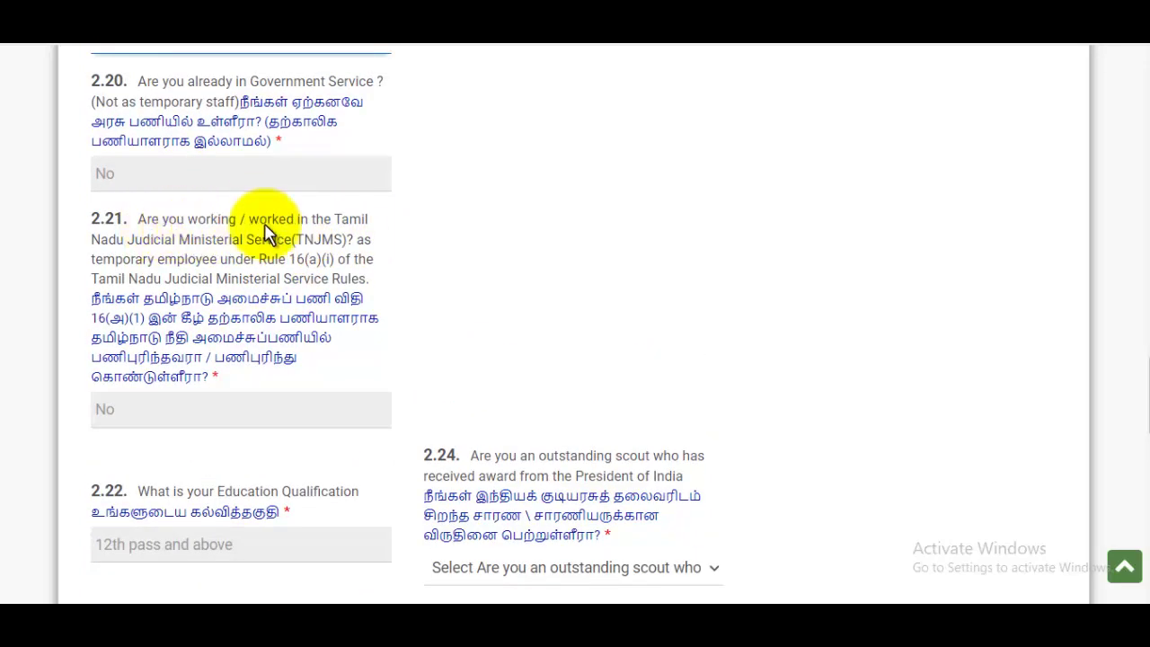
pyautogui.scroll(1, 308, 249)
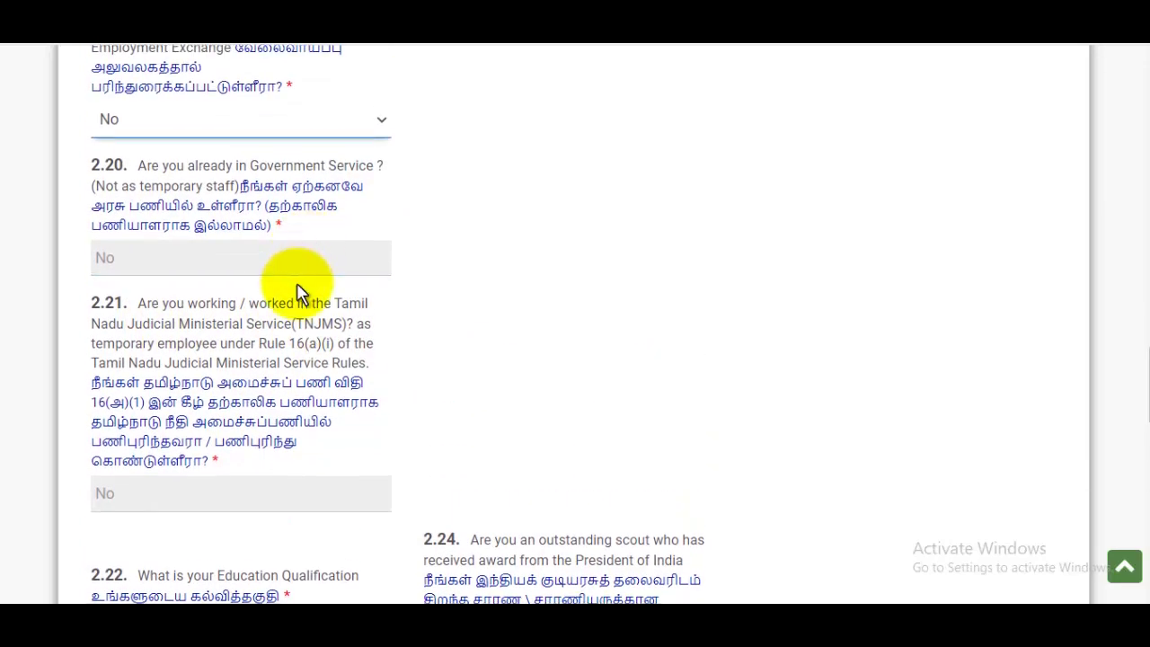
pyautogui.scroll(-4, 298, 314)
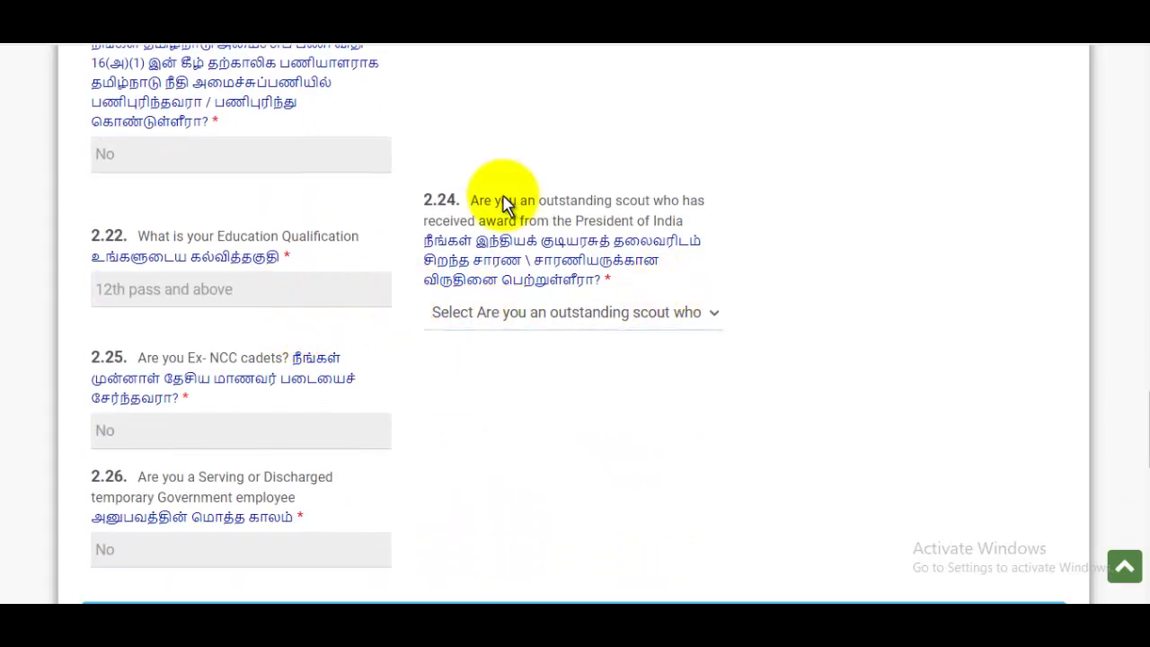
pyautogui.moveTo(470, 201); pyautogui.dragTo(588, 216)
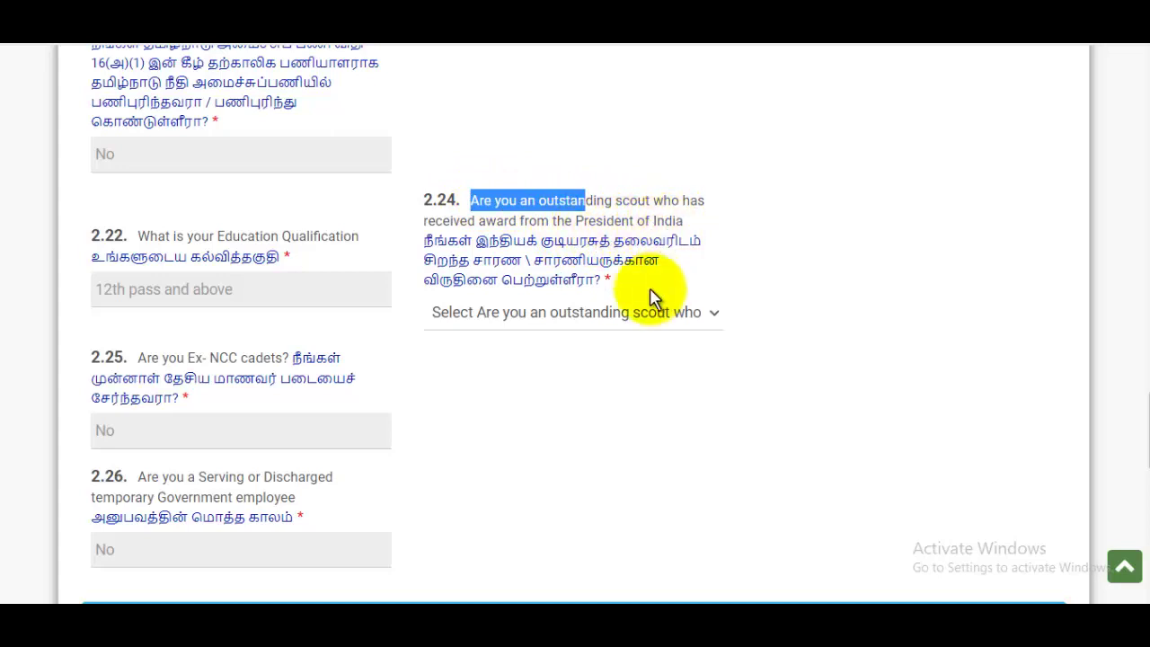
pyautogui.click(585, 314)
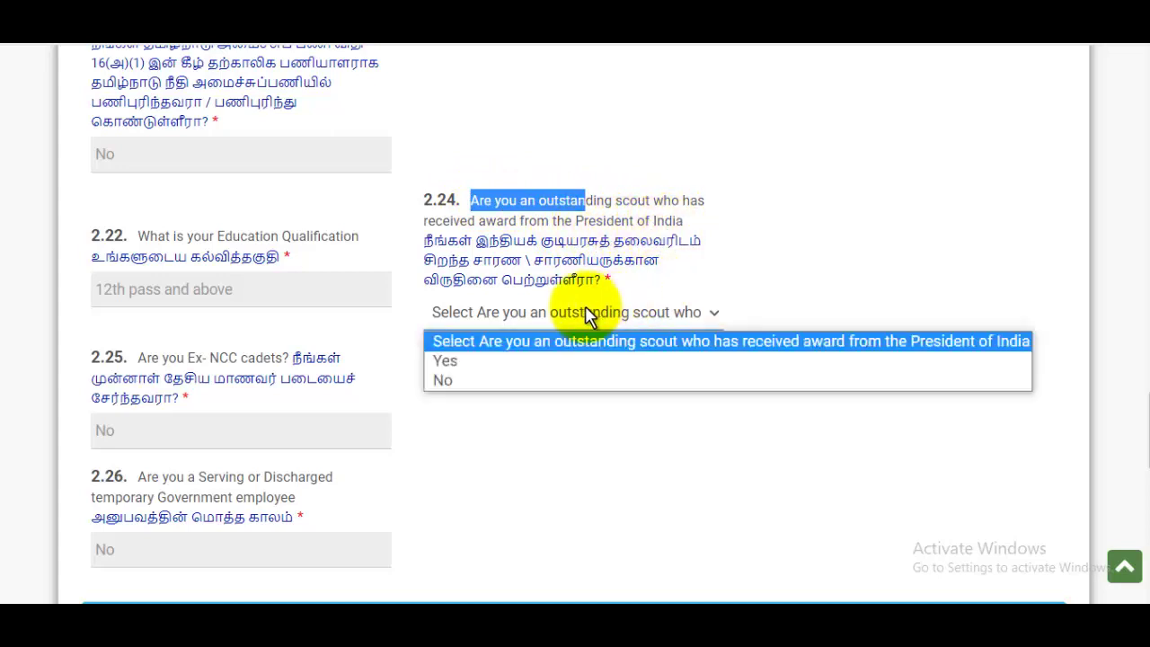
pyautogui.click(446, 381)
pyautogui.scroll(-4, 552, 329)
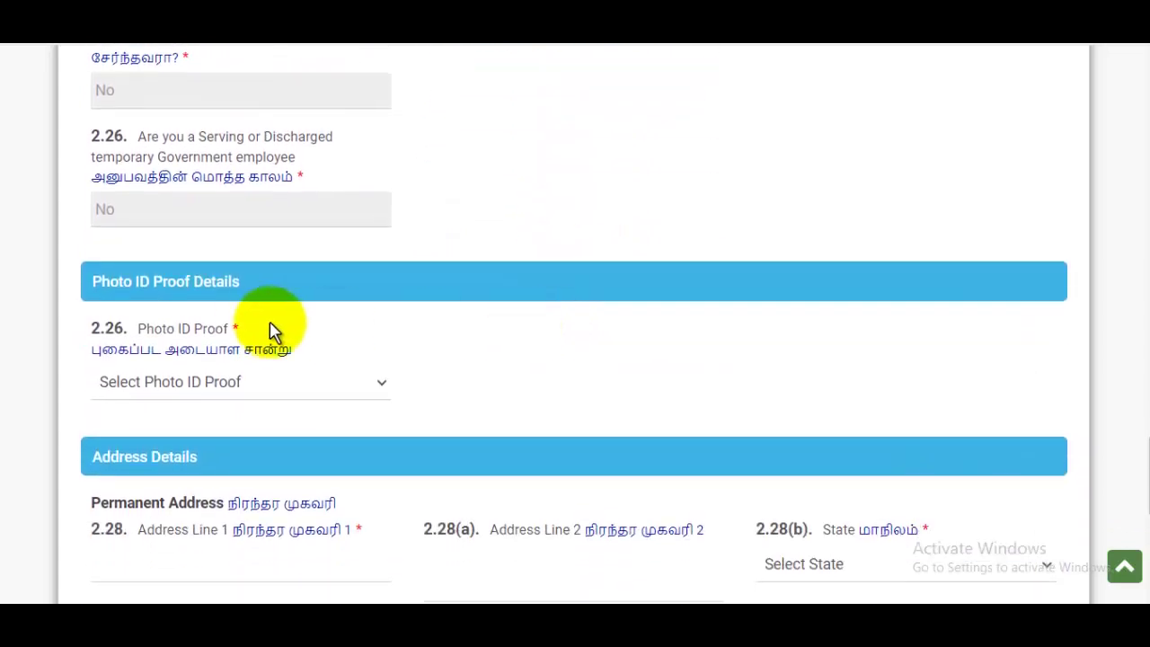
# Choose Aadhaar as the photo ID proof, enter its number, and start the permanent address lines.
pyautogui.click(263, 393)
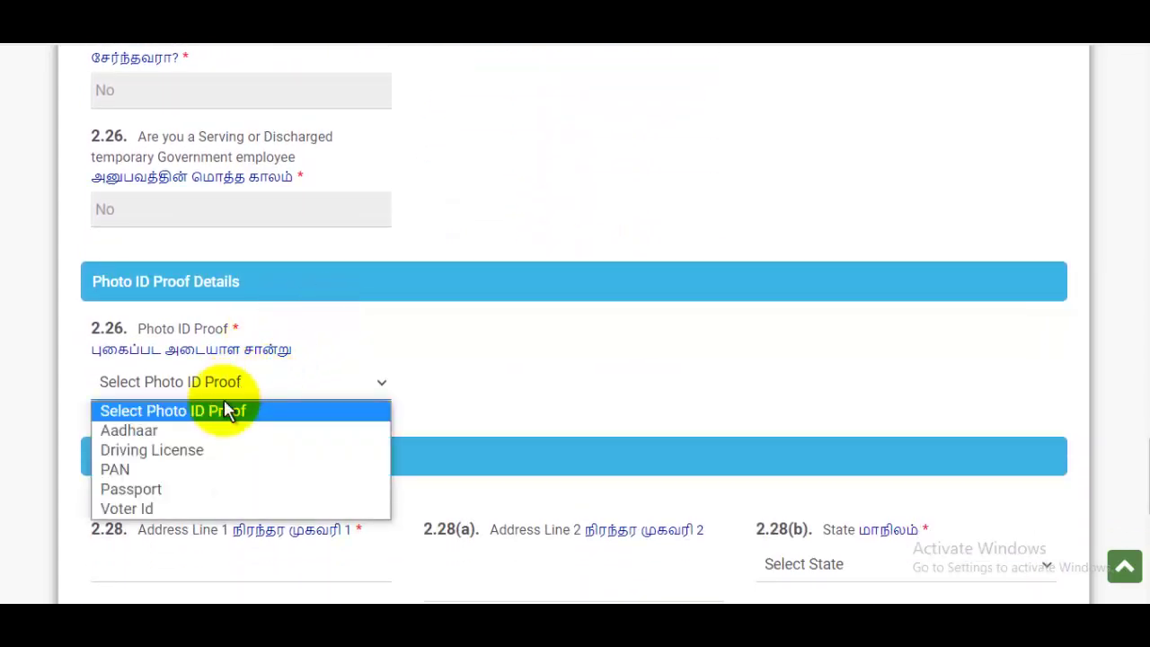
pyautogui.click(186, 439)
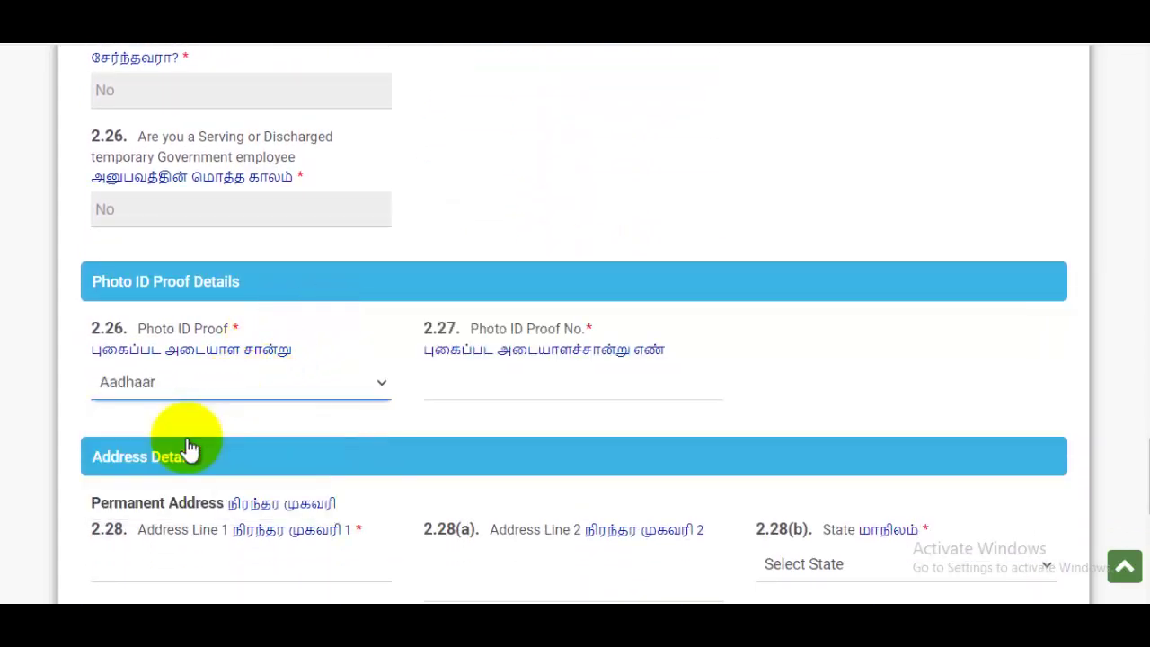
pyautogui.click(534, 388)
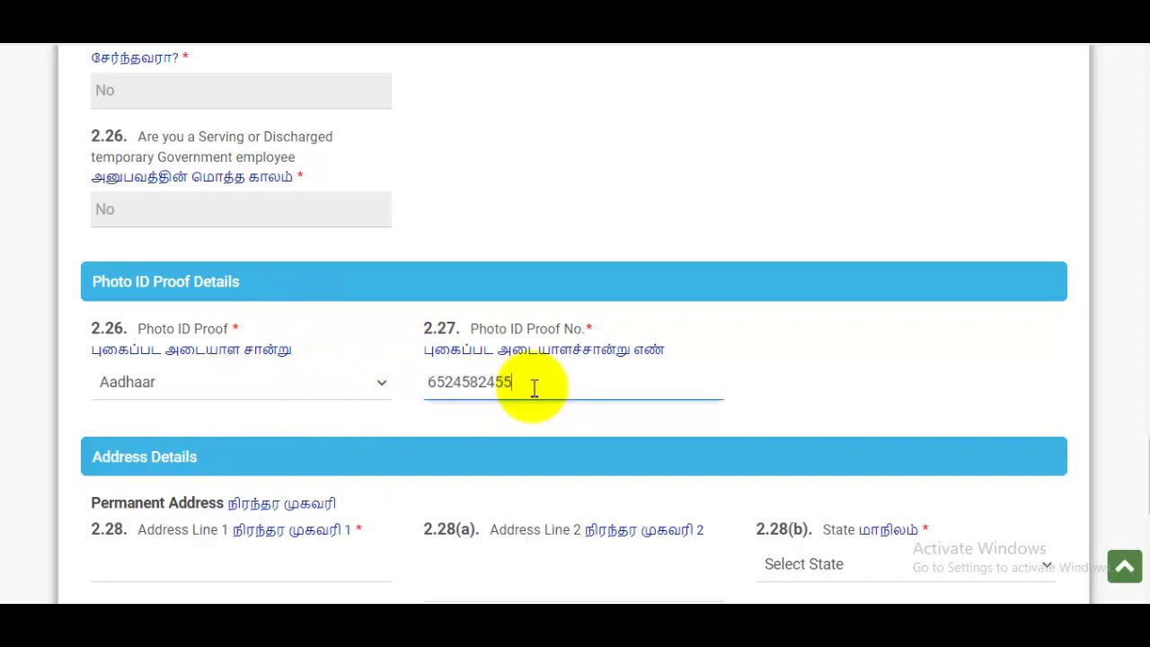
pyautogui.scroll(-4, 543, 382)
pyautogui.click(261, 231)
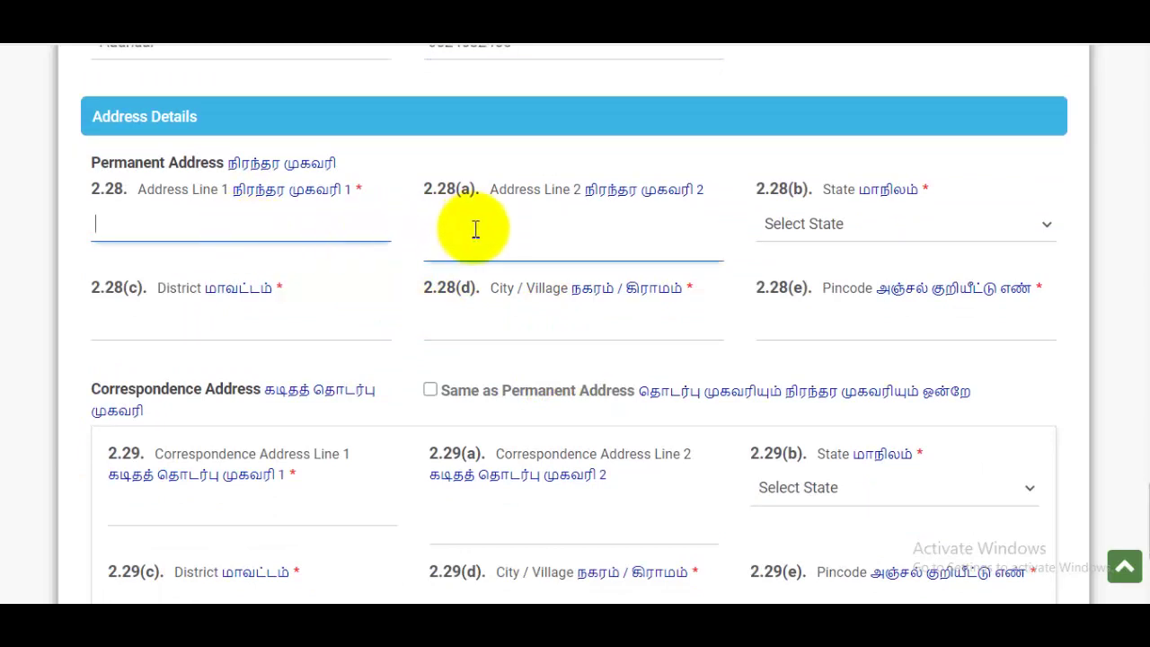
pyautogui.click(506, 232)
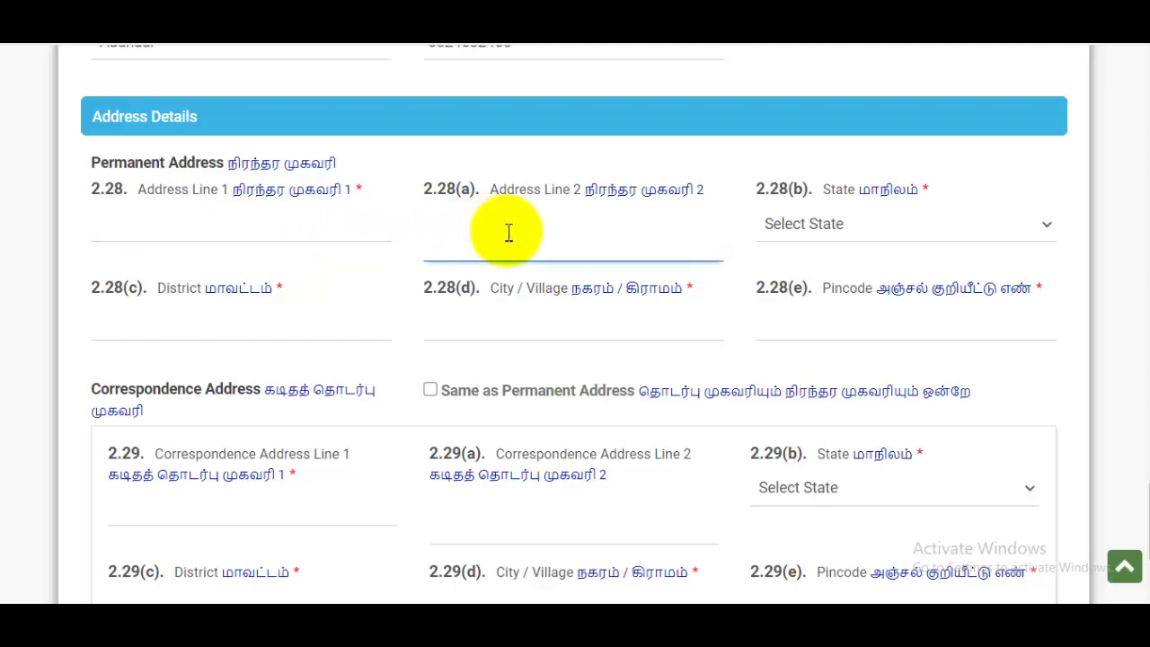
# Set the permanent address state to Uttar Pradesh and enter its district, city and pincode.
pyautogui.click(815, 227)
pyautogui.scroll(-5, 878, 413)
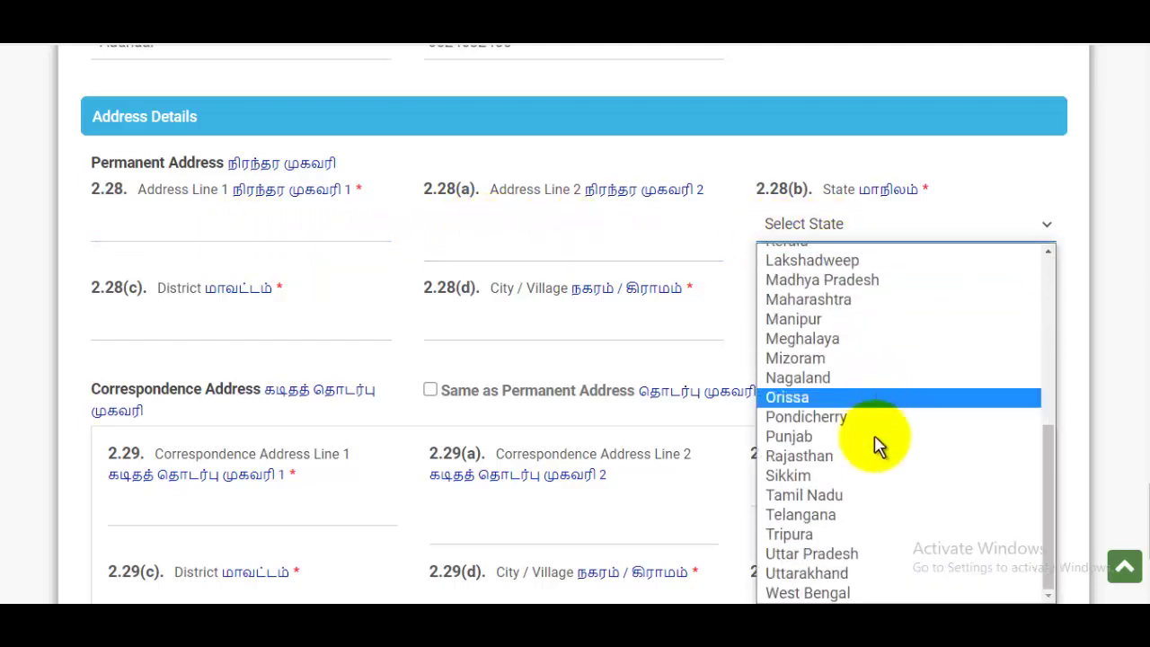
pyautogui.click(842, 556)
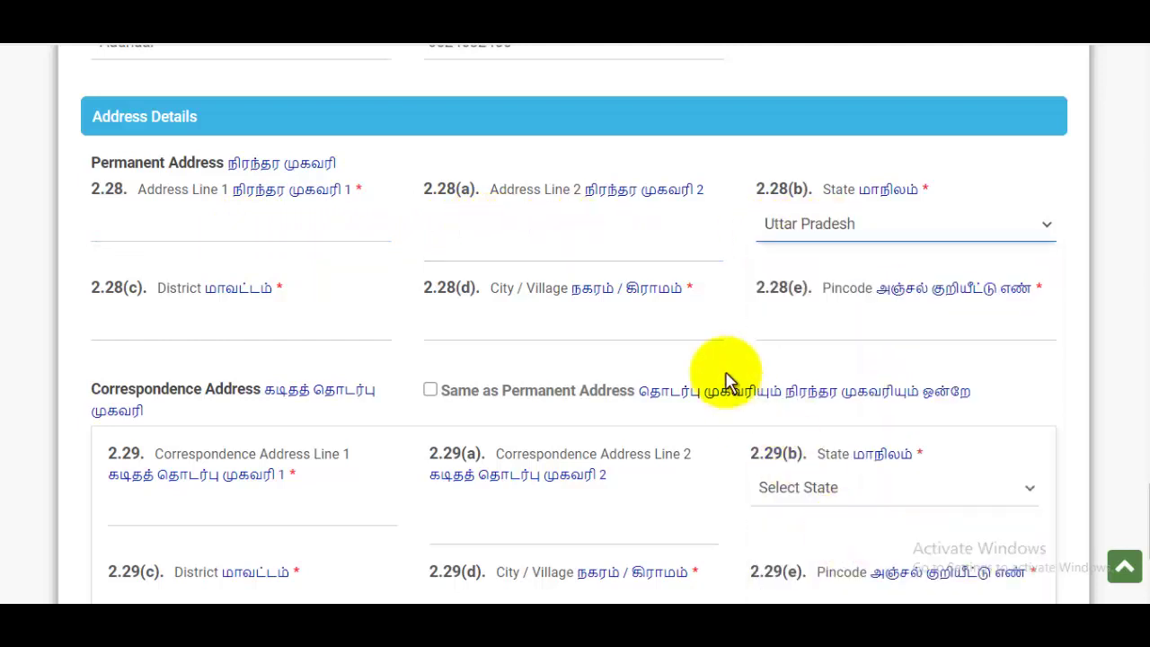
pyautogui.click(243, 332)
pyautogui.write('Saharanpur')
pyautogui.click(502, 315)
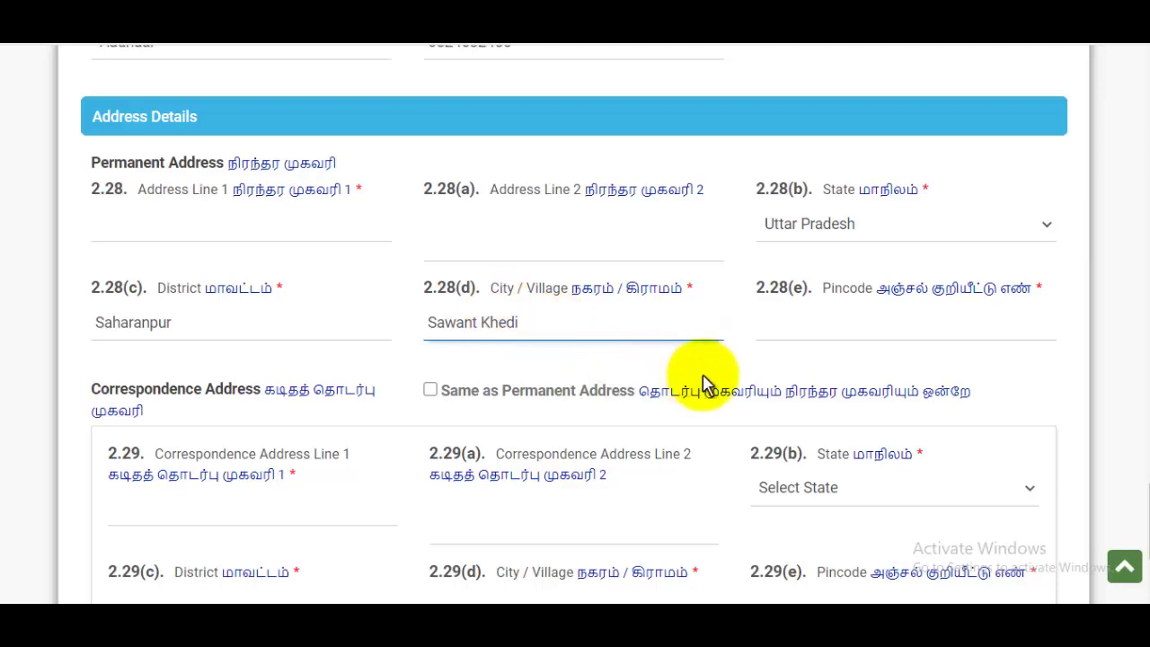
pyautogui.click(795, 321)
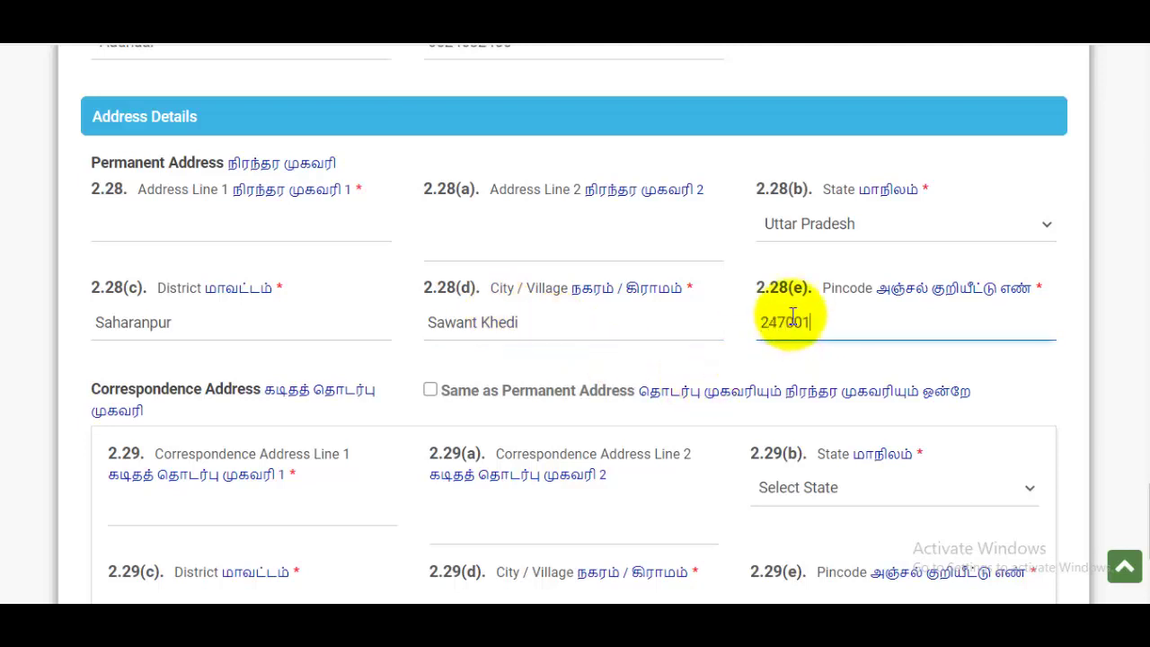
pyautogui.write('247001')
# Mark the correspondence address same as permanent, then save and continue to Educational Qualification.
pyautogui.scroll(-2, 786, 305)
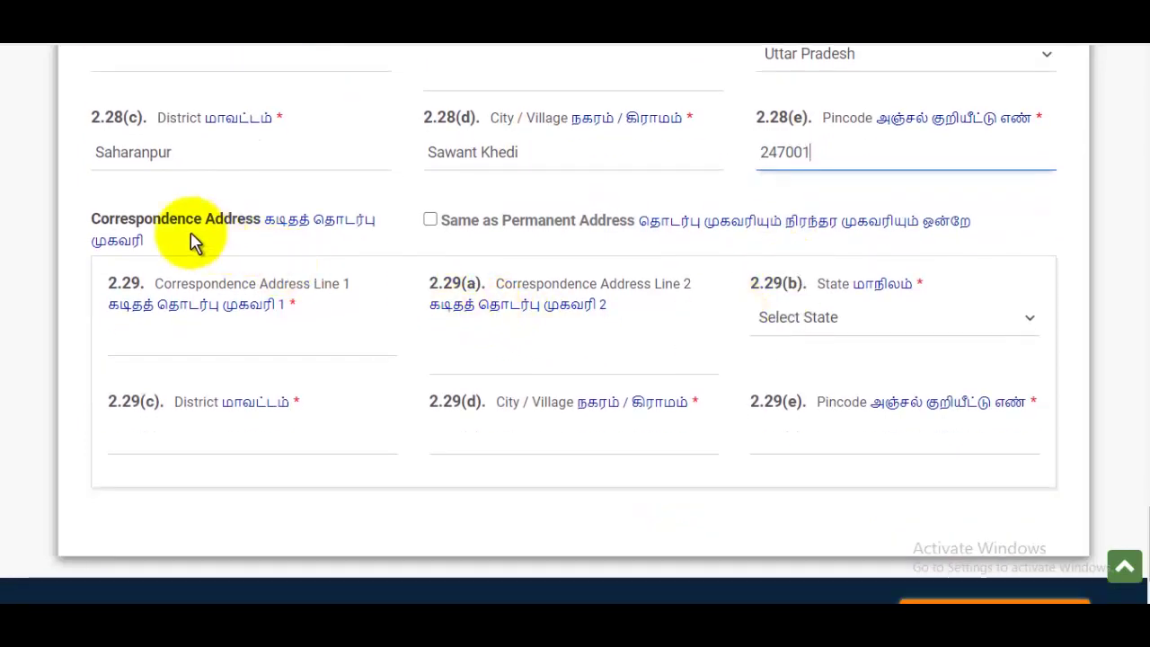
pyautogui.moveTo(116, 223); pyautogui.dragTo(345, 231)
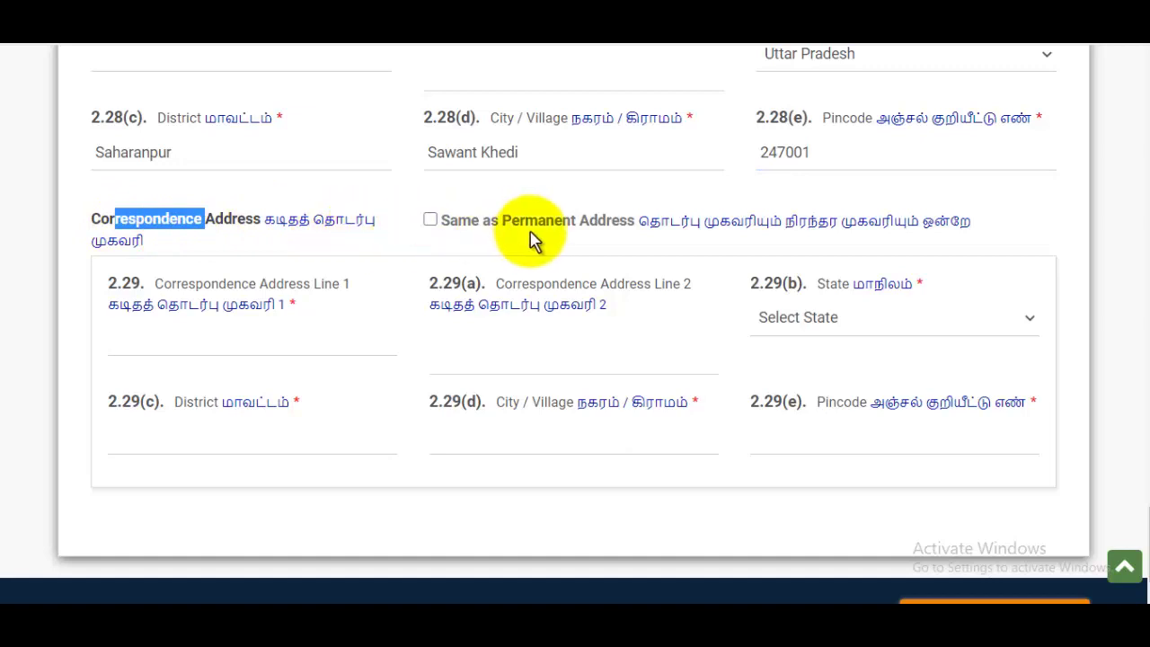
pyautogui.click(436, 221)
pyautogui.click(430, 223)
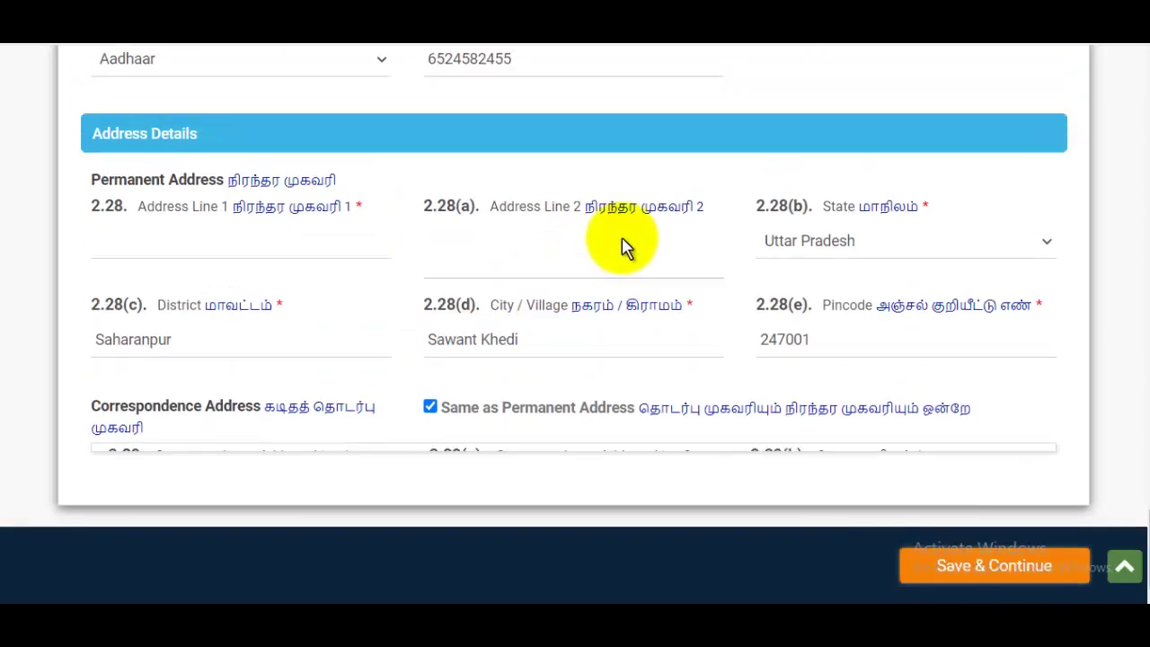
pyautogui.scroll(9, 724, 211)
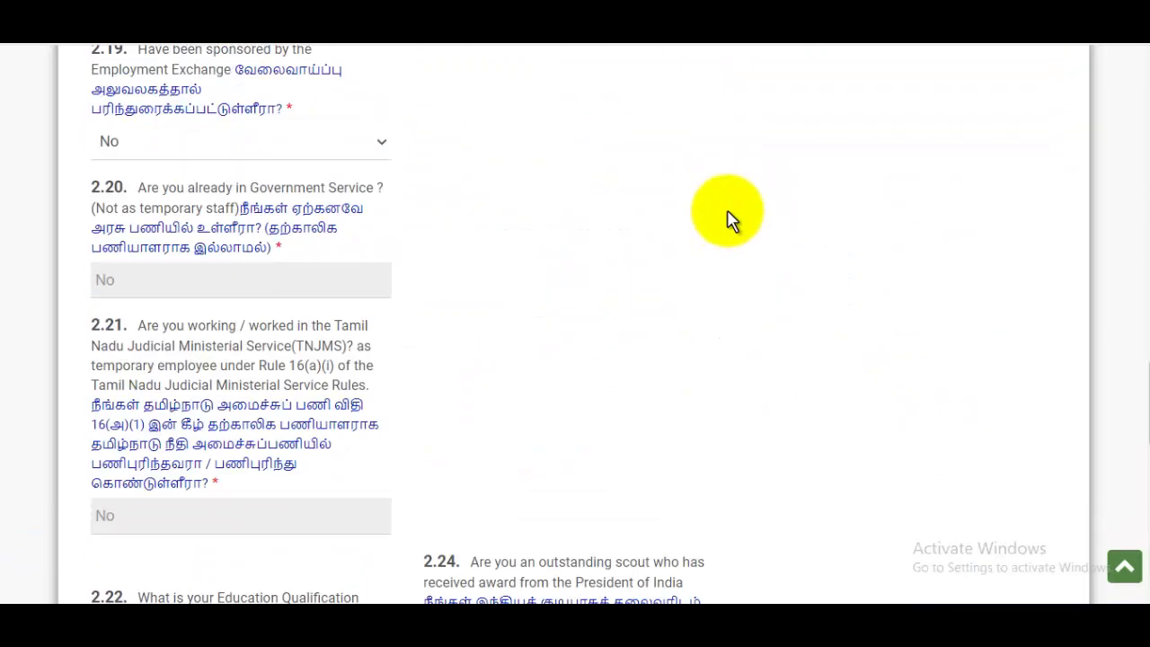
pyautogui.scroll(-9, 934, 252)
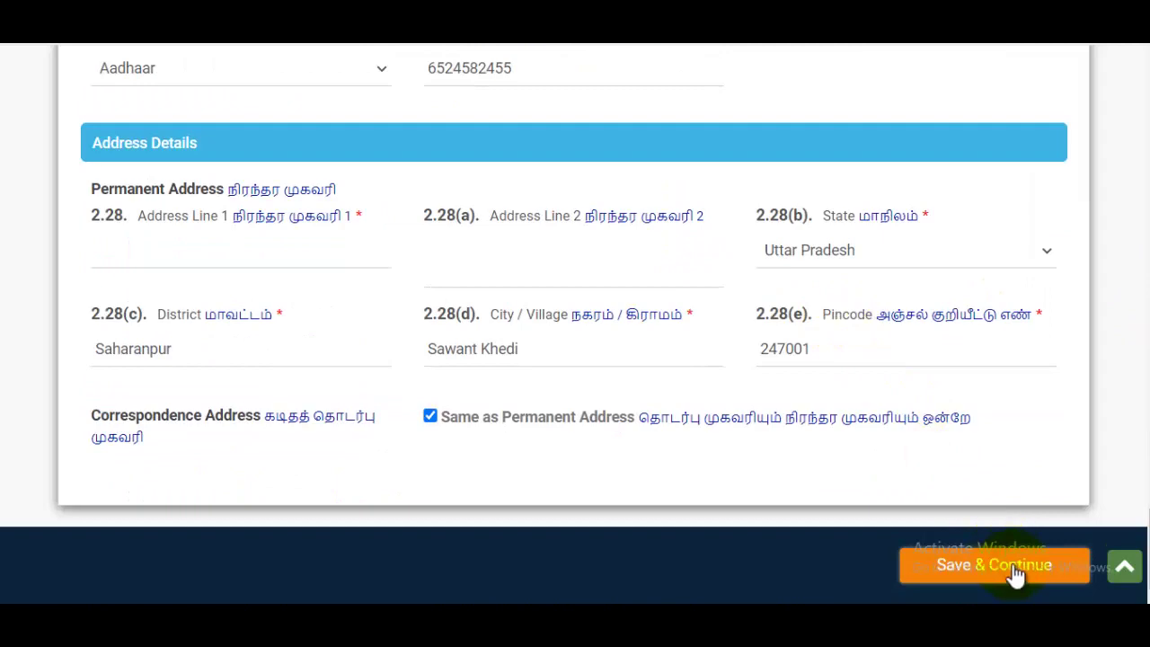
pyautogui.click(1015, 567)
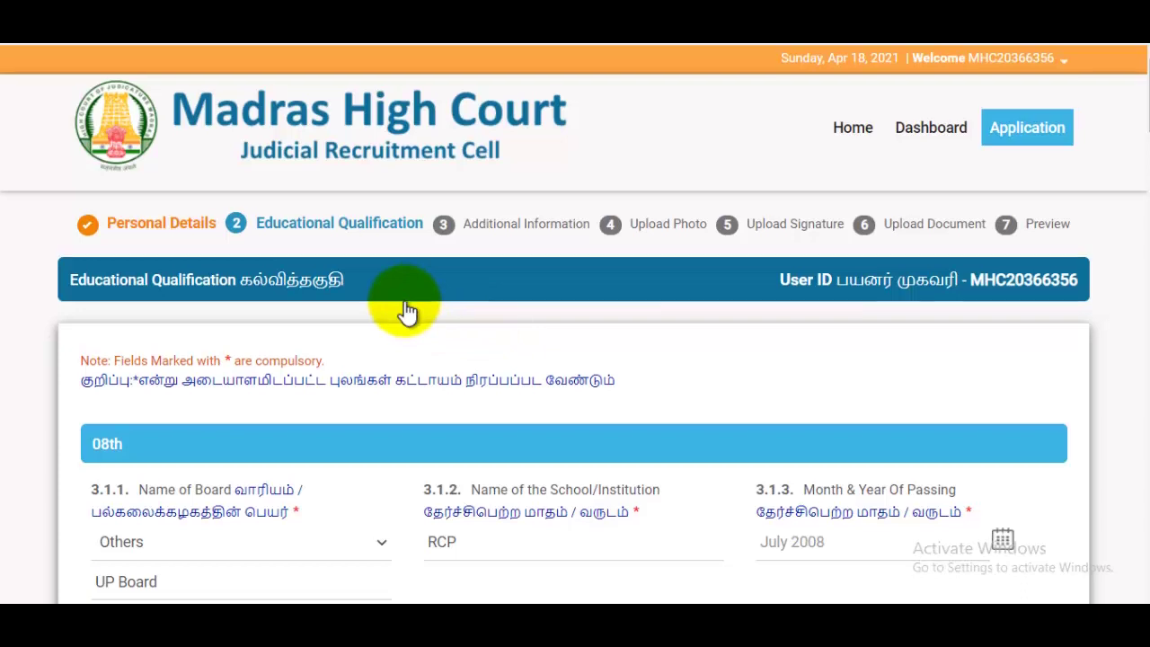
pyautogui.scroll(-2, 406, 309)
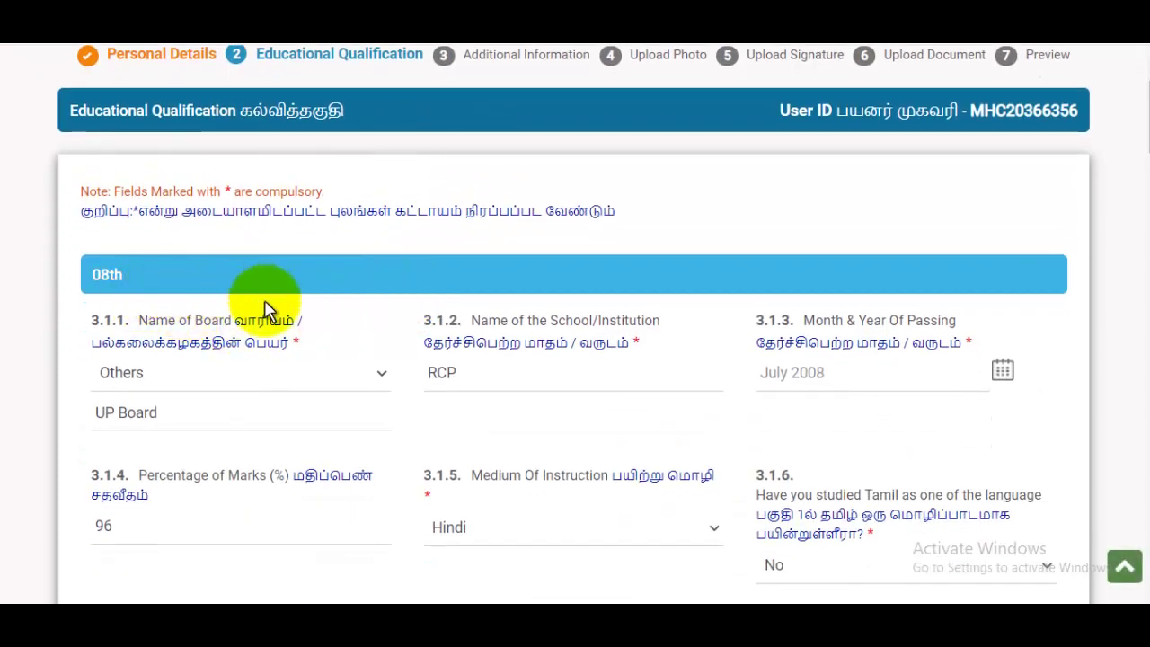
pyautogui.click(182, 377)
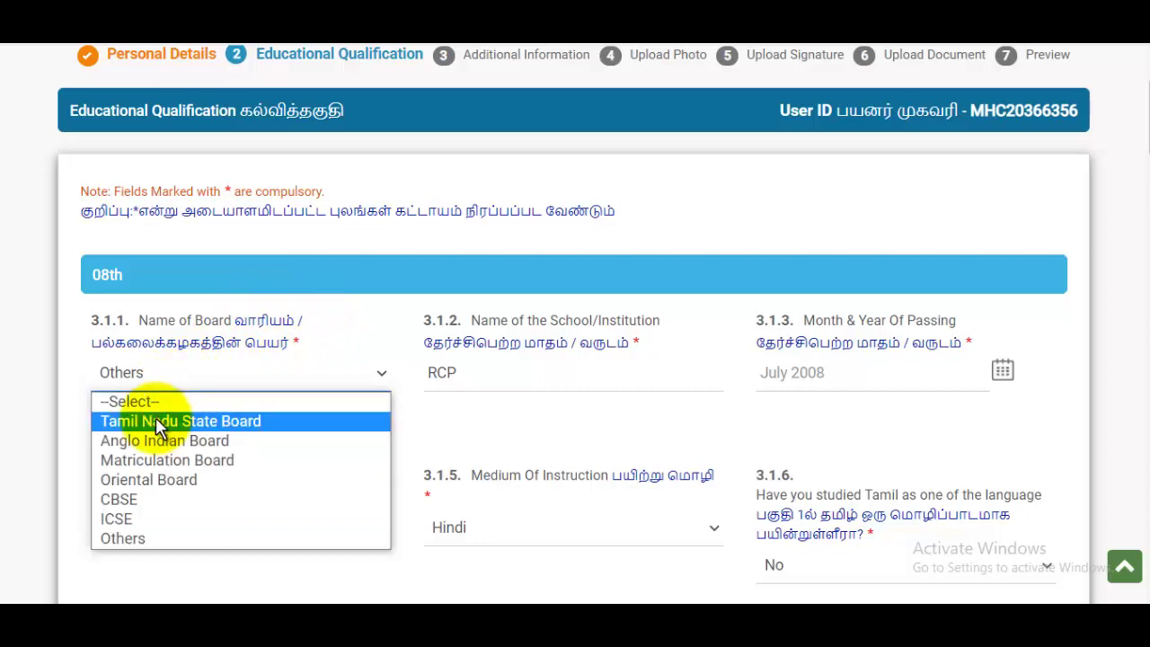
pyautogui.click(123, 538)
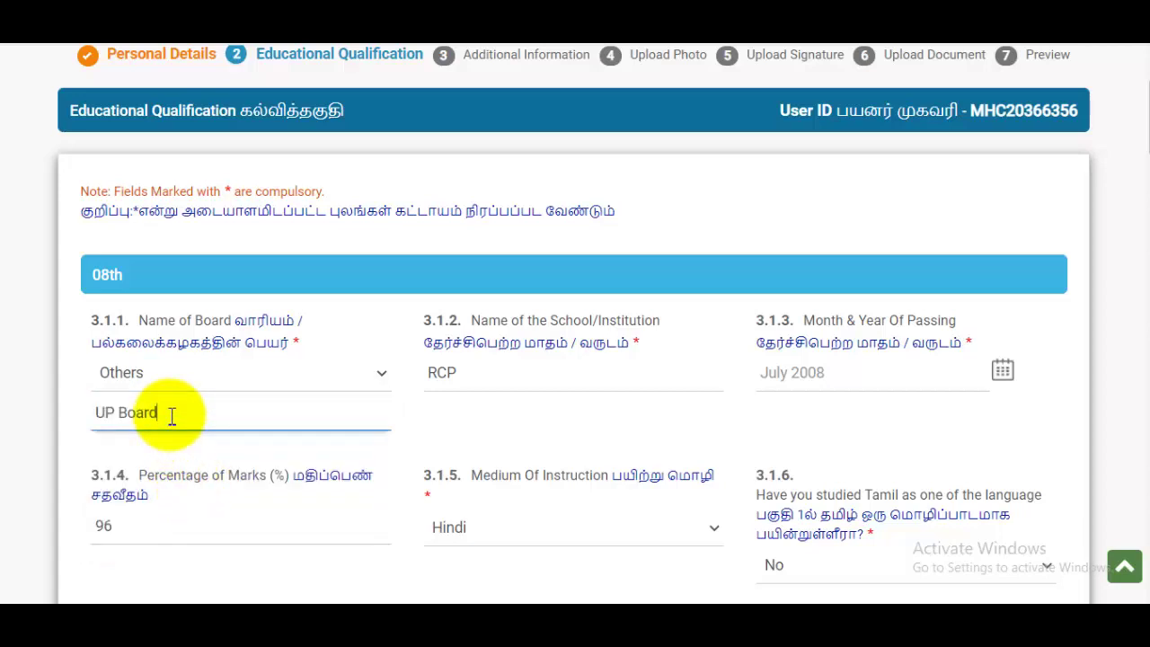
pyautogui.click(500, 382)
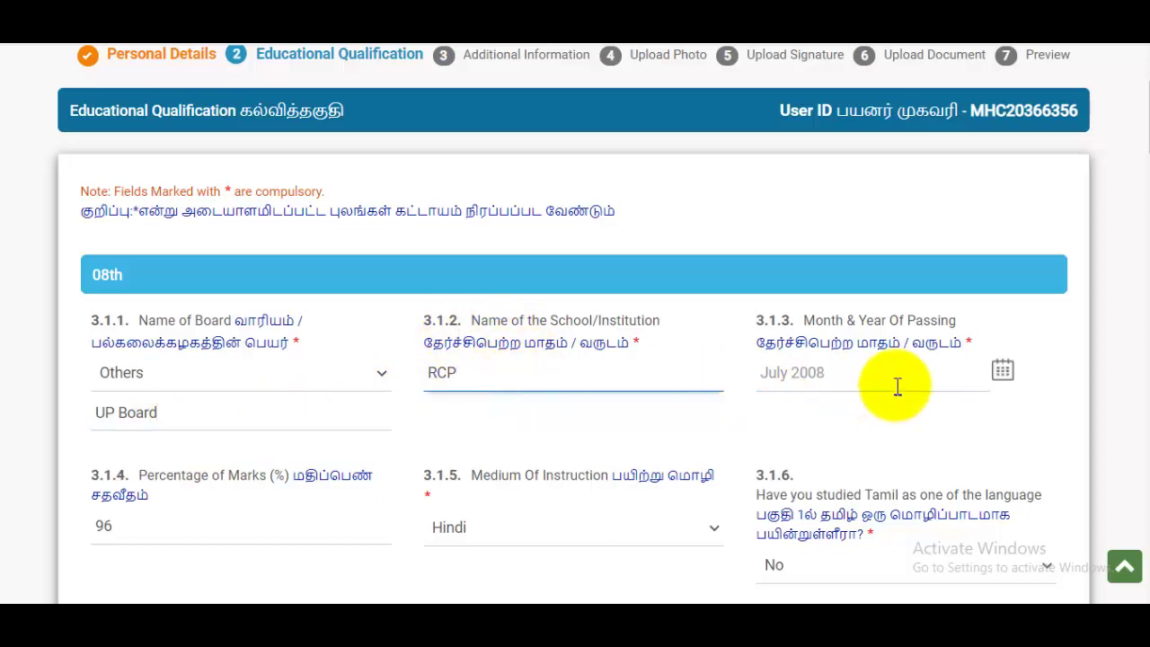
pyautogui.click(926, 372)
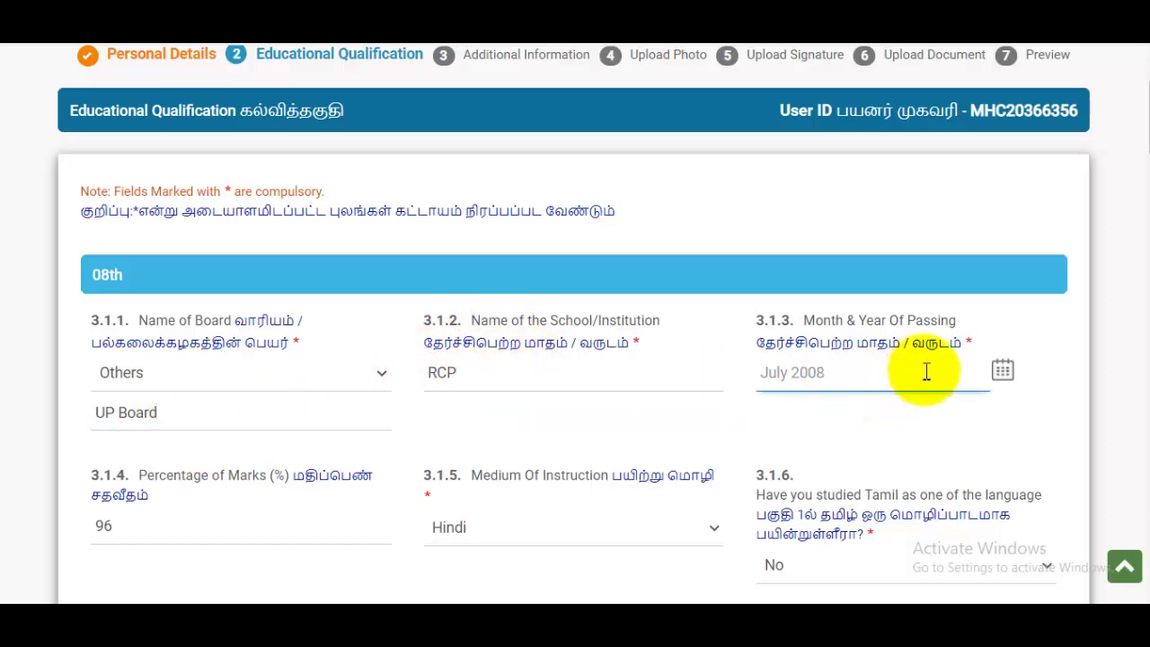
pyautogui.click(1002, 374)
pyautogui.click(914, 415)
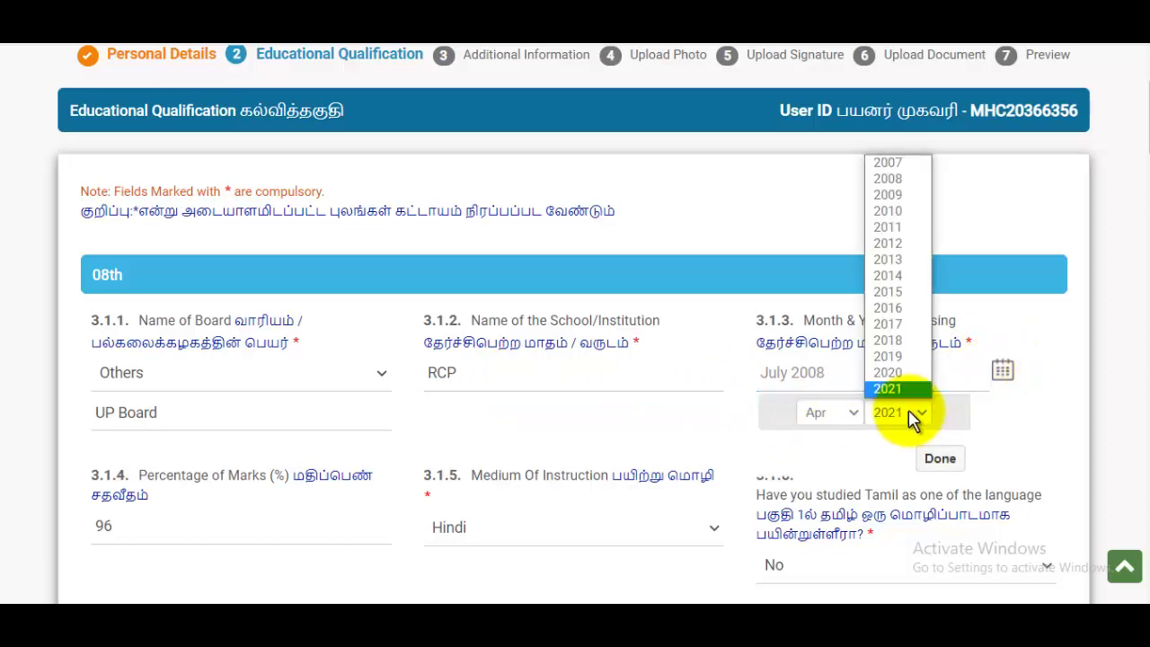
pyautogui.click(1040, 337)
pyautogui.scroll(-2, 592, 355)
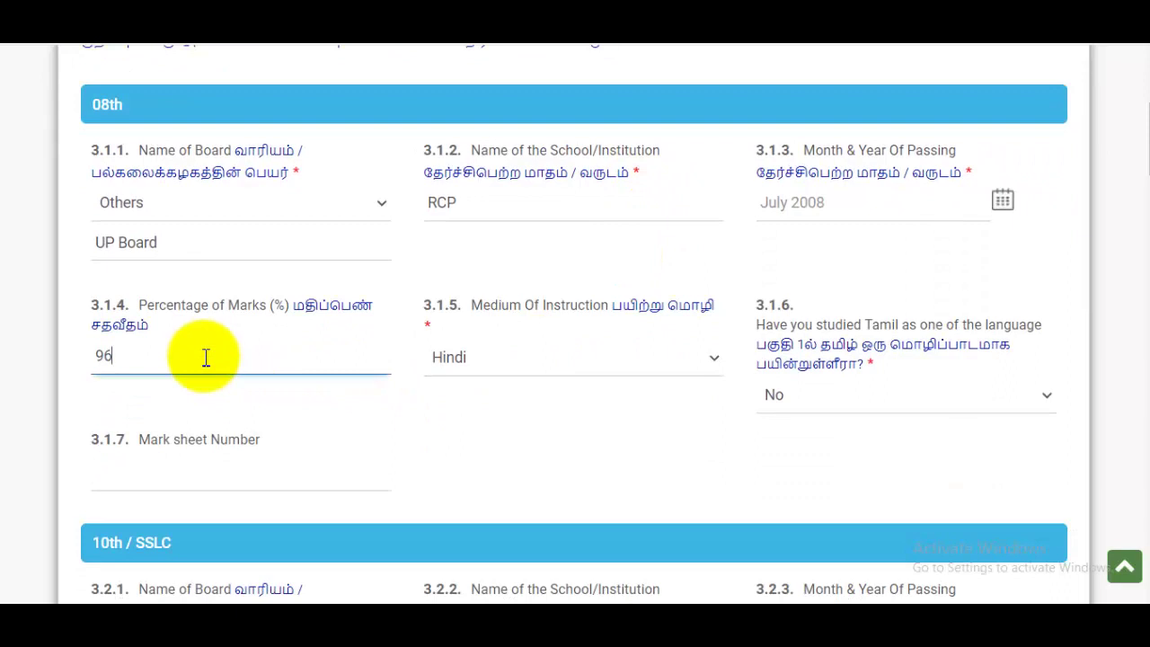
pyautogui.click(575, 360)
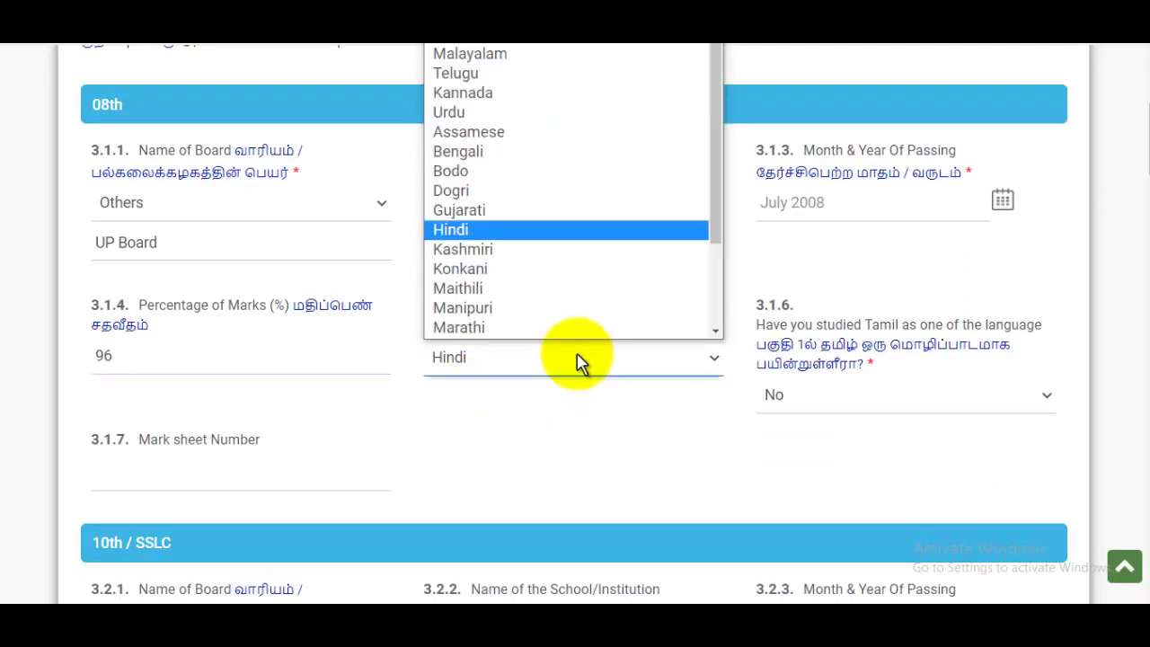
pyautogui.scroll(-1, 560, 315)
pyautogui.click(461, 192)
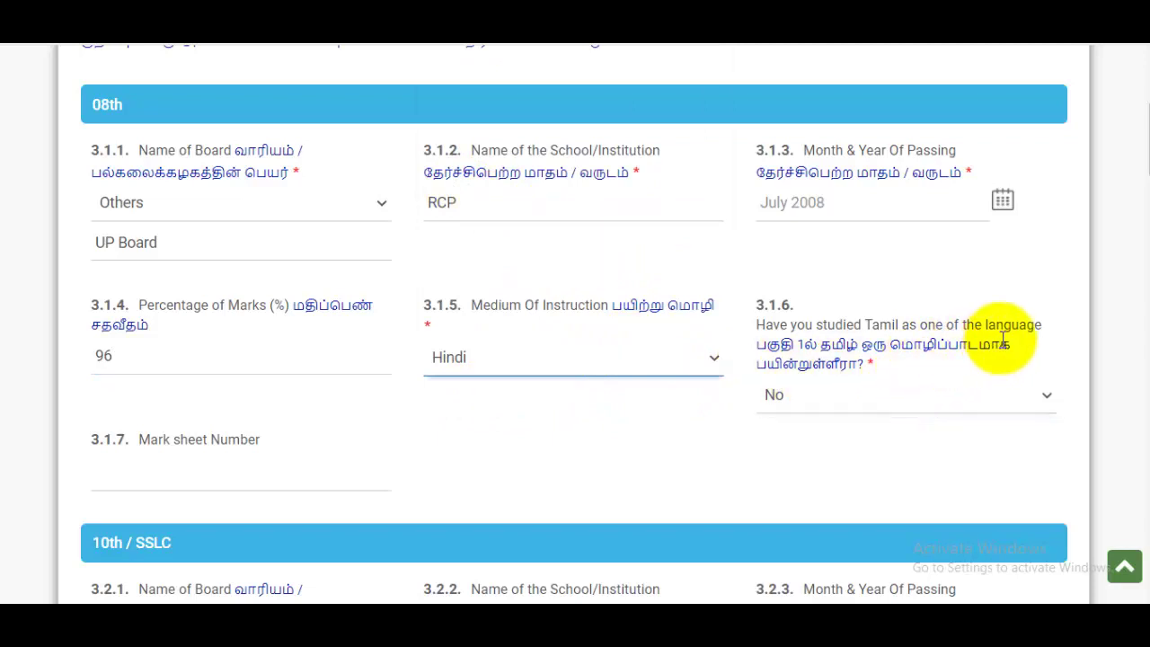
pyautogui.click(890, 409)
pyautogui.click(585, 454)
pyautogui.scroll(-2, 585, 454)
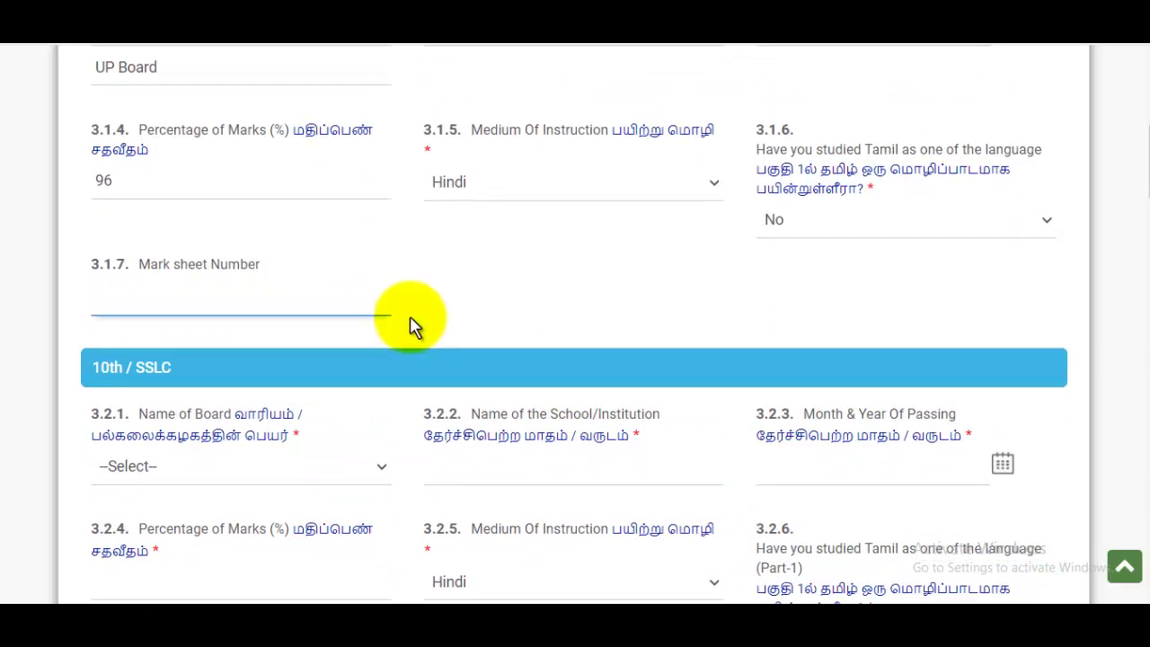
pyautogui.scroll(-2, 410, 318)
pyautogui.click(160, 305)
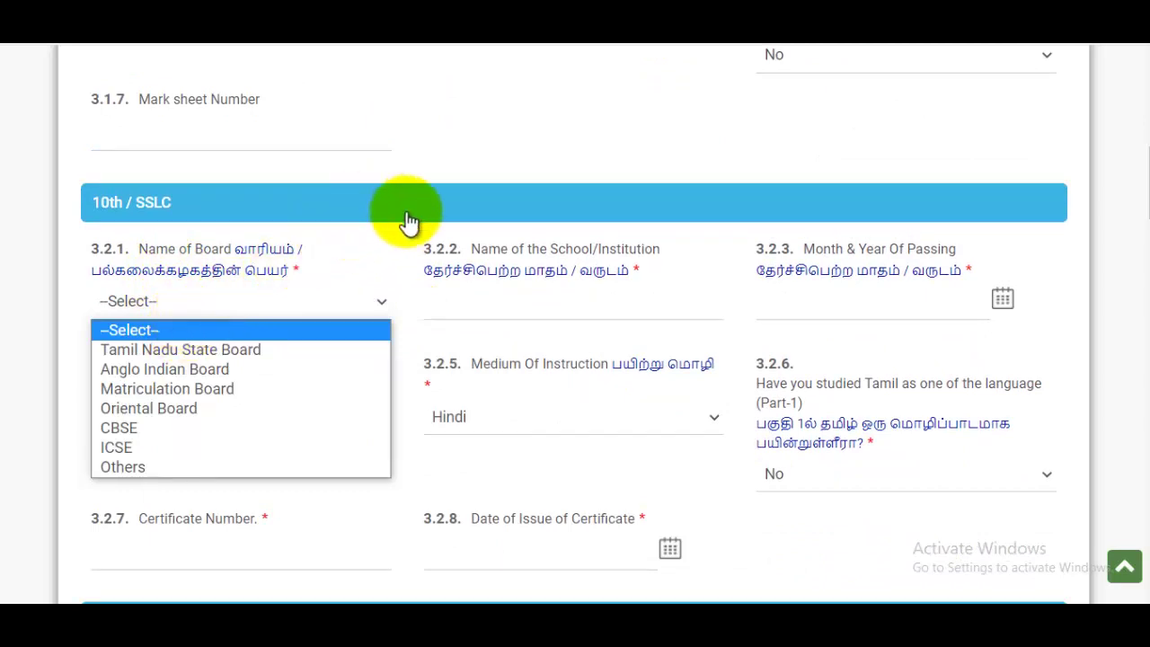
pyautogui.click(537, 301)
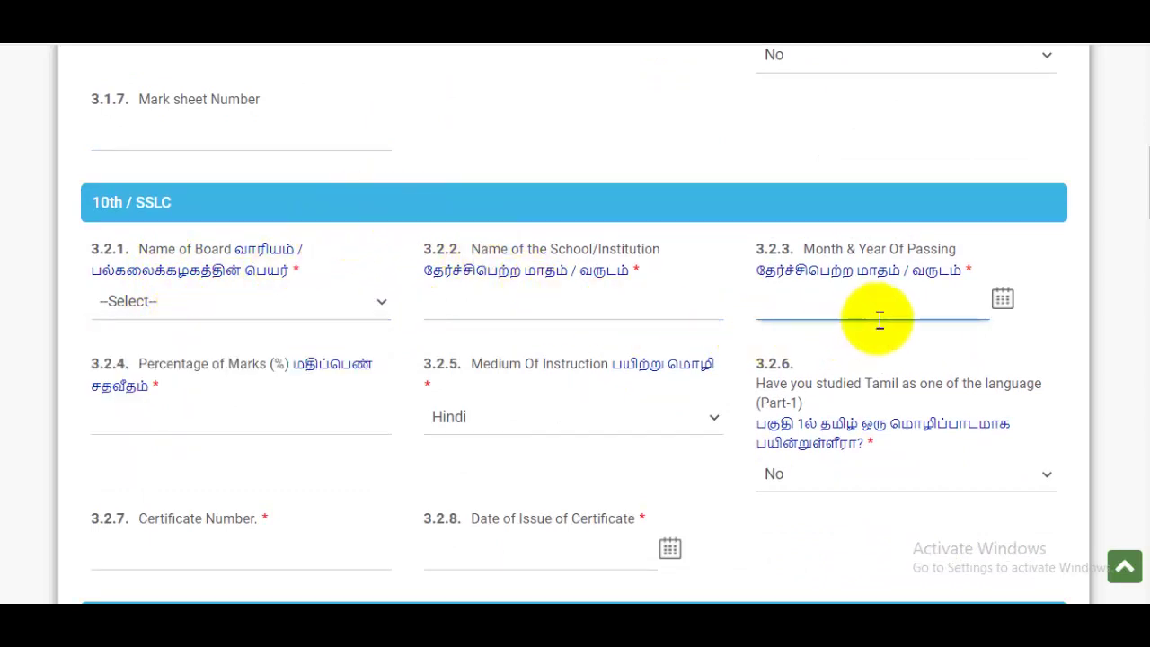
pyautogui.scroll(-1, 970, 321)
pyautogui.click(196, 337)
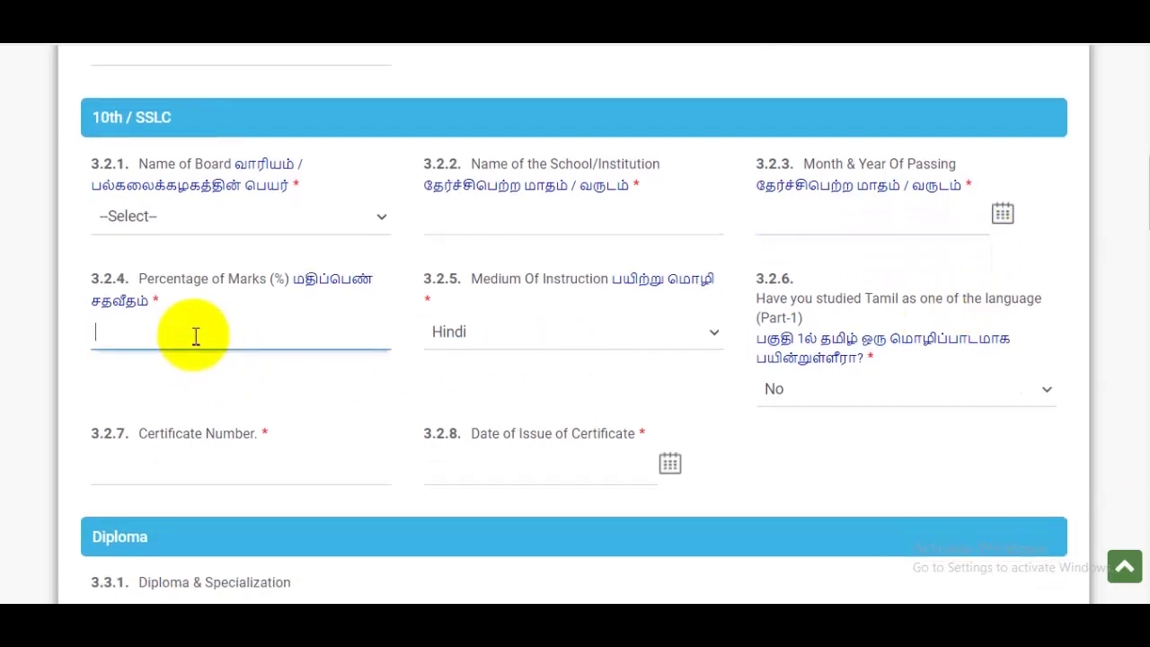
pyautogui.click(557, 352)
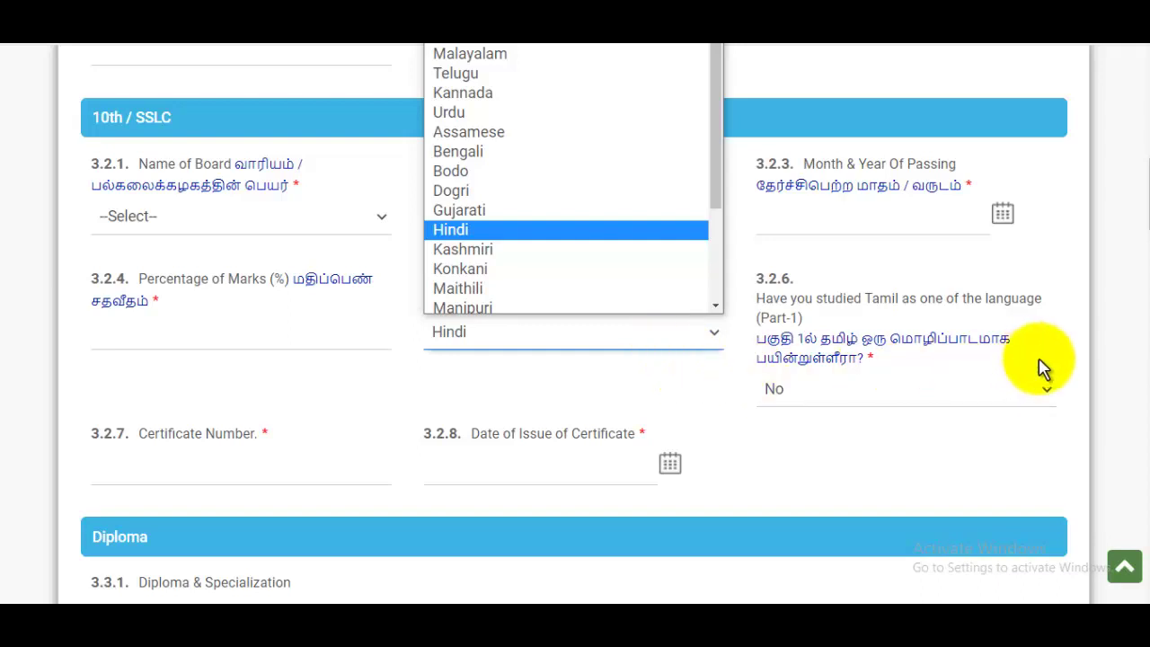
pyautogui.click(1088, 349)
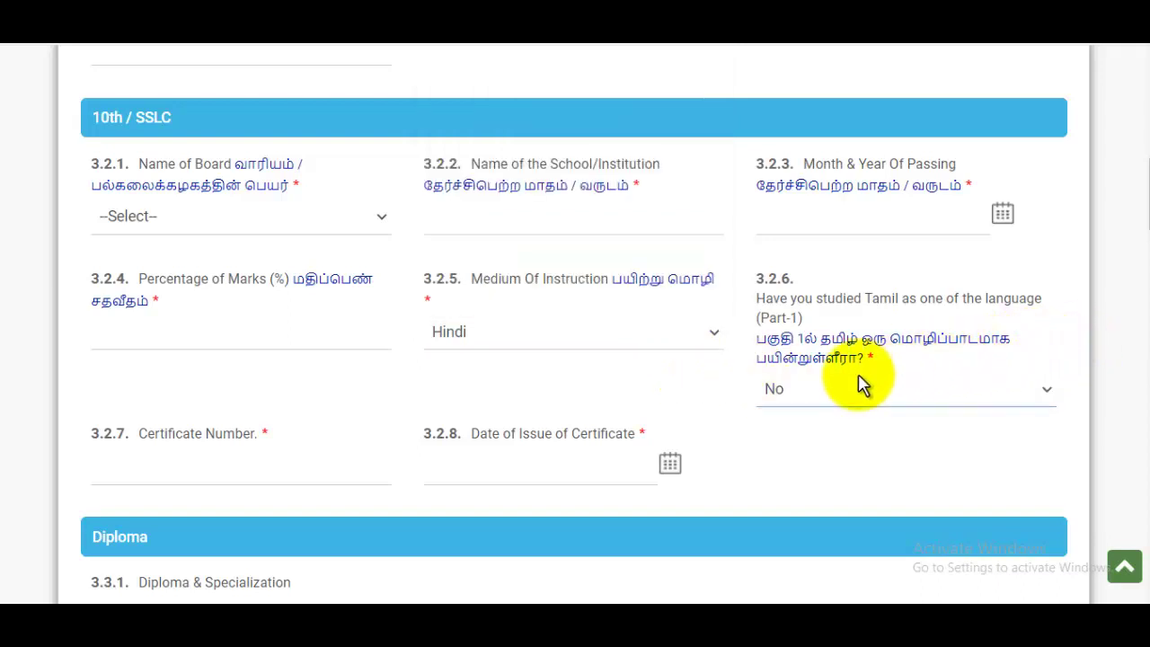
pyautogui.scroll(-1, 270, 422)
pyautogui.click(188, 373)
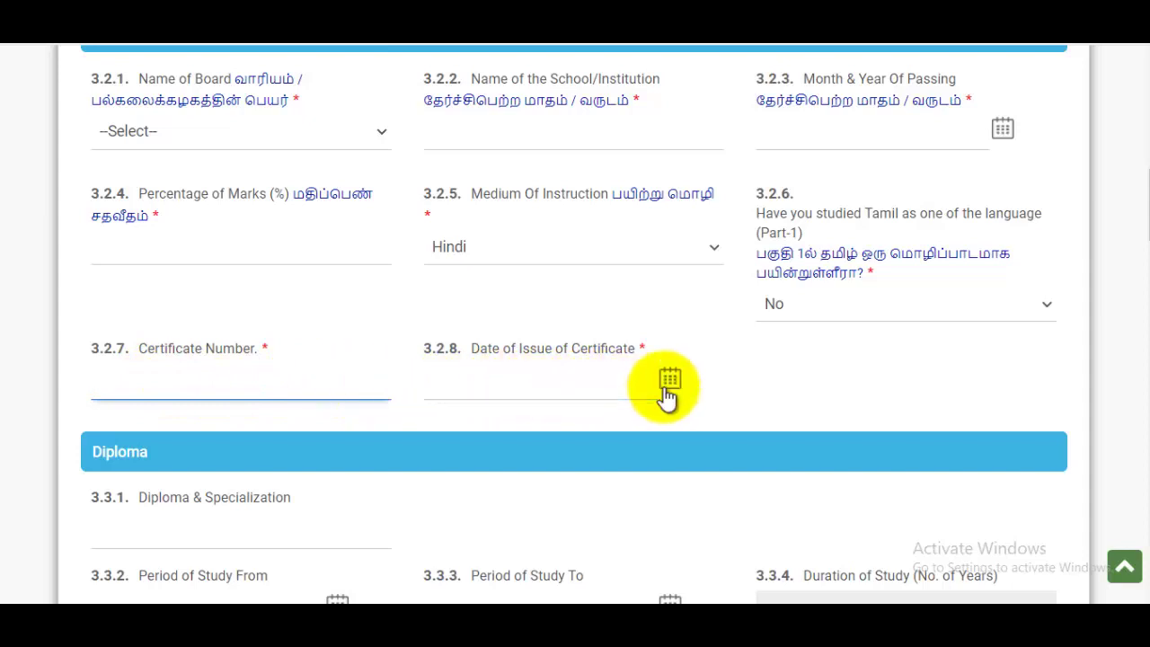
pyautogui.click(606, 396)
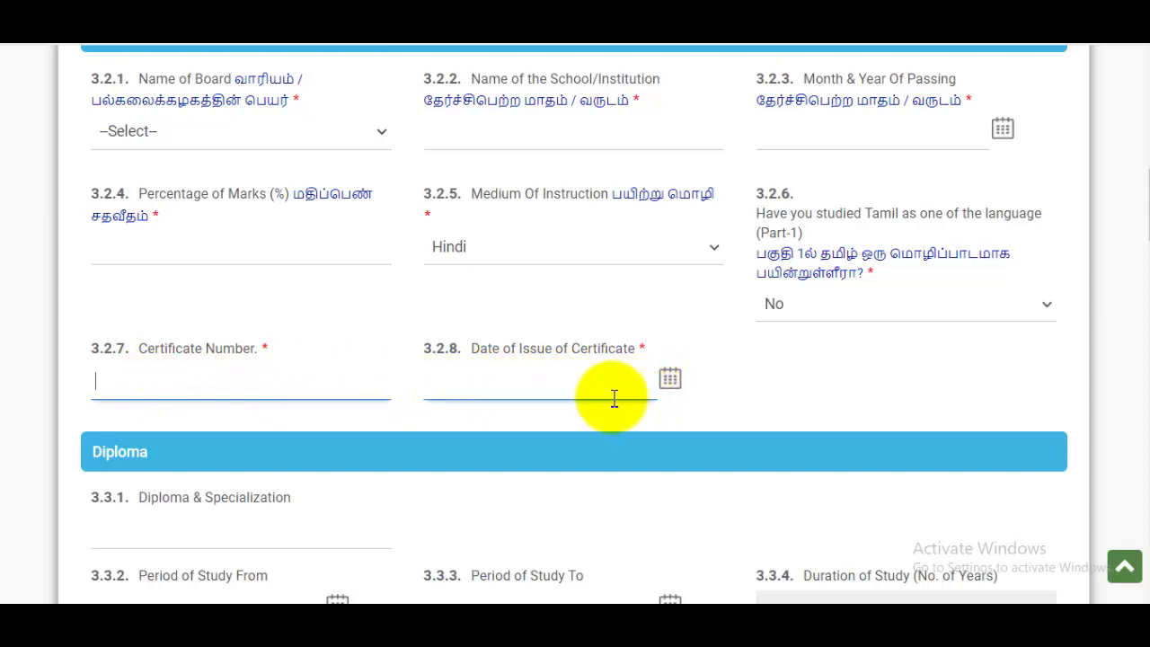
pyautogui.scroll(-3, 662, 388)
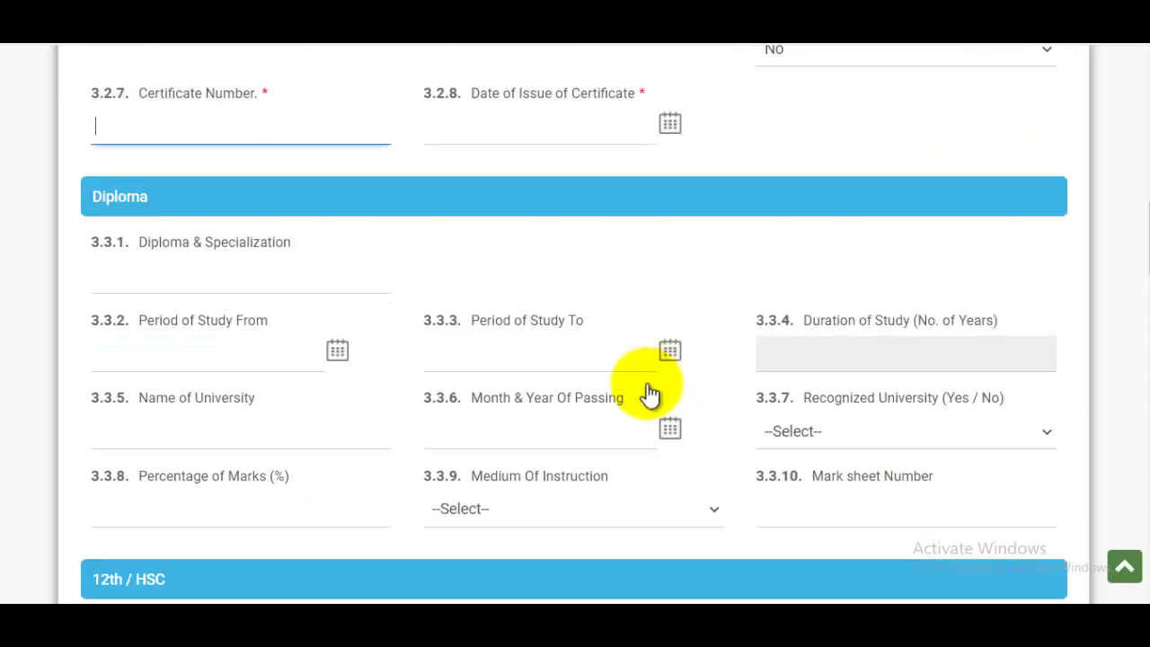
pyautogui.scroll(-5, 264, 278)
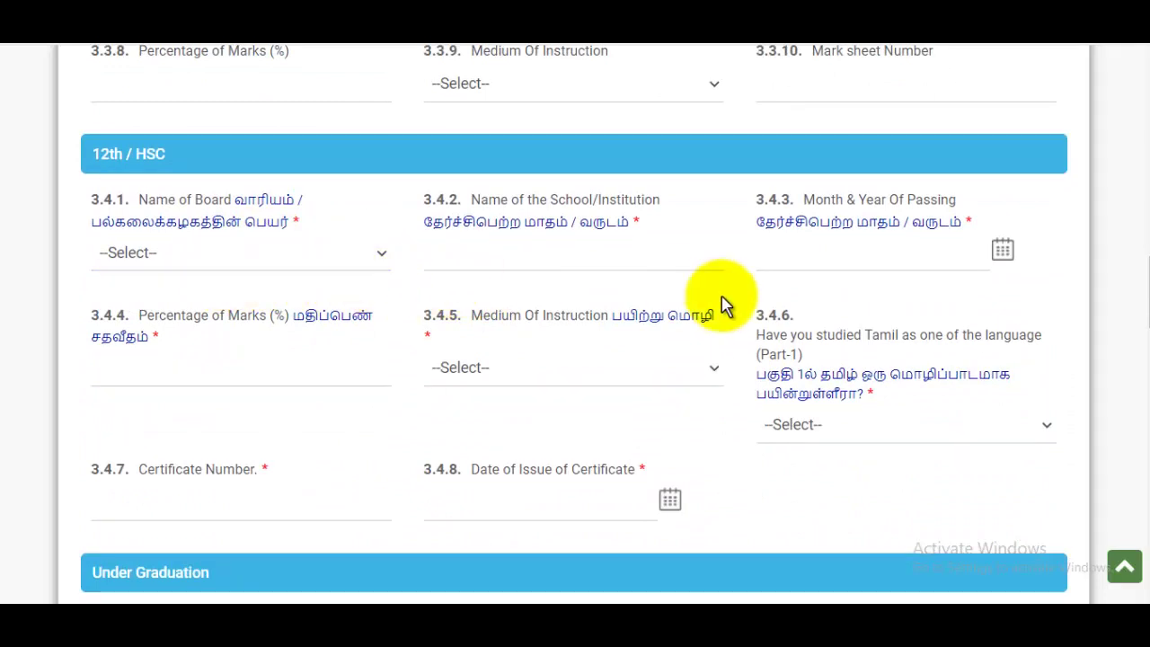
pyautogui.scroll(-8, 640, 362)
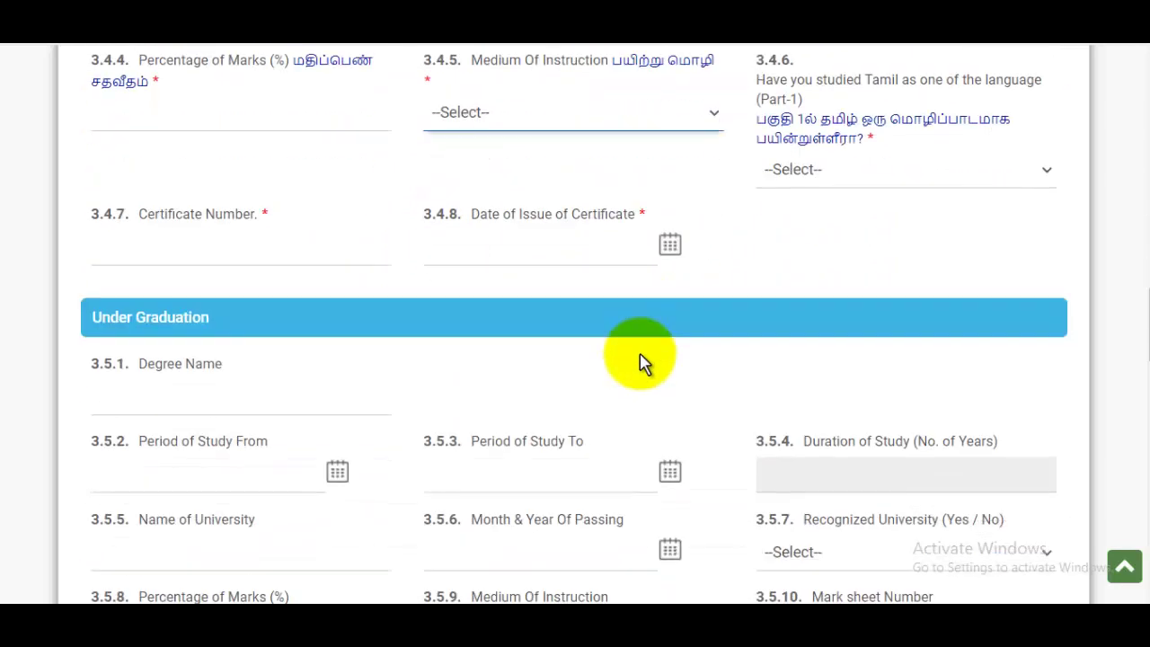
pyautogui.scroll(-8, 641, 362)
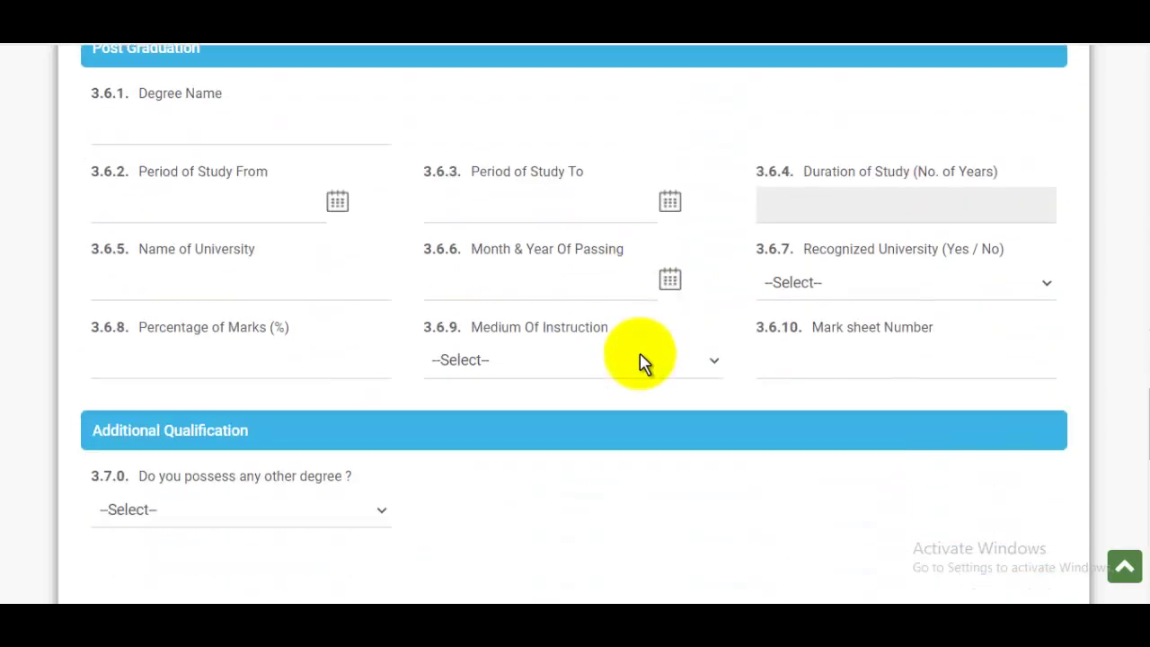
pyautogui.scroll(3, 640, 362)
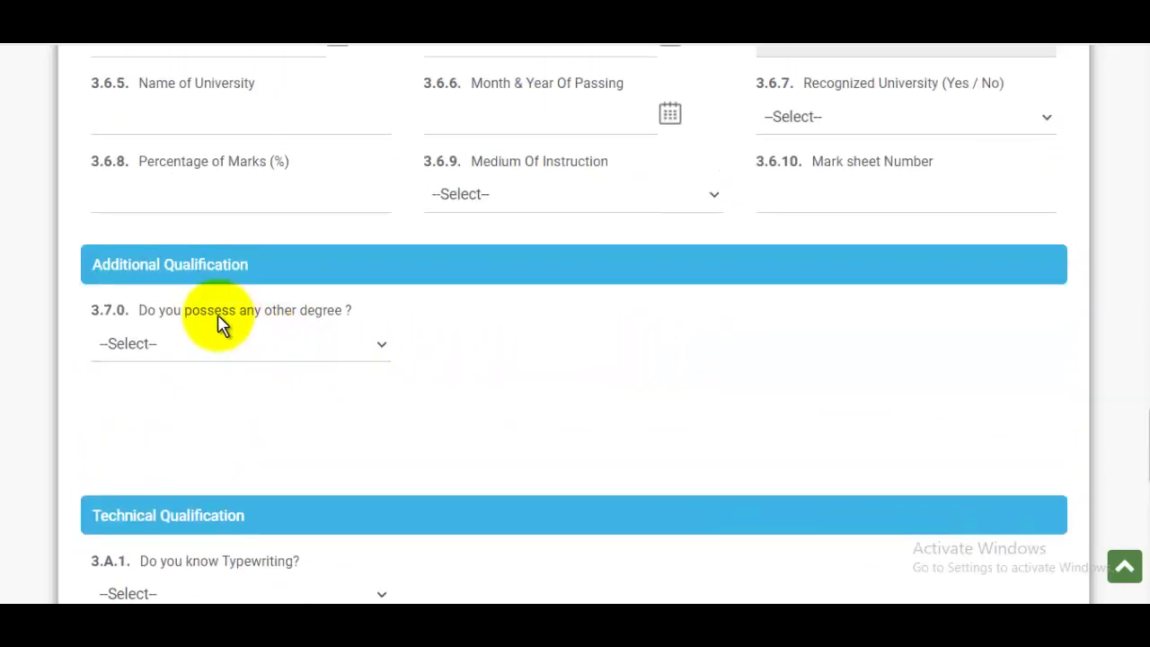
# Answer No to another degree and Yes to typewriting, with English as the language.
pyautogui.click(196, 358)
pyautogui.click(101, 395)
pyautogui.scroll(-5, 382, 358)
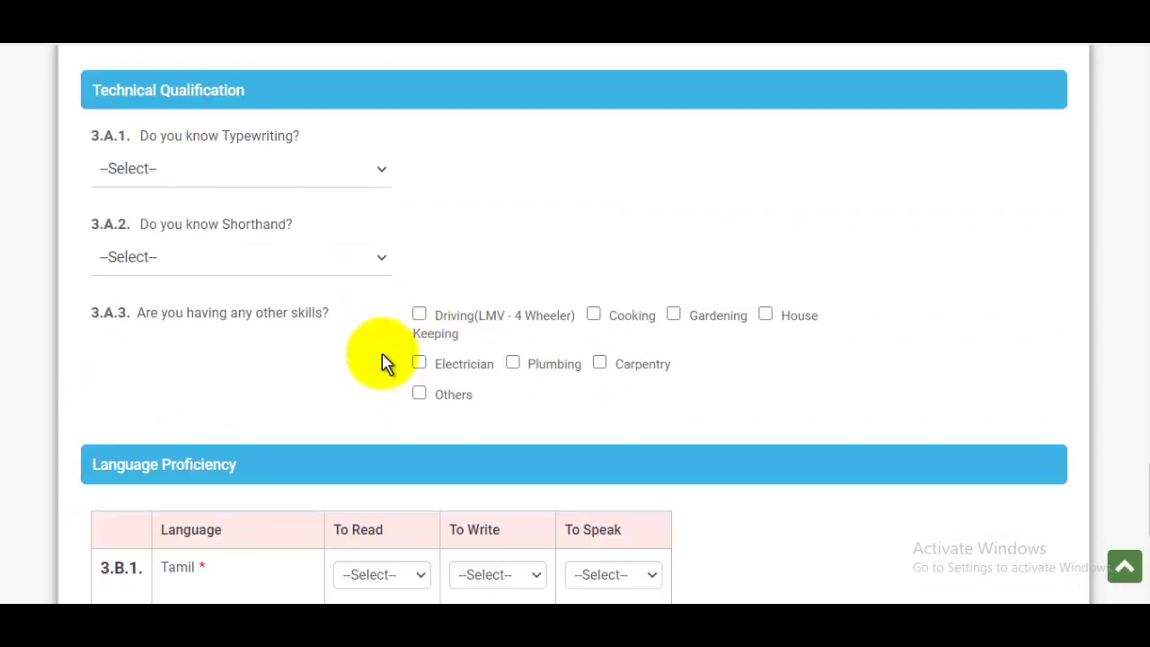
pyautogui.click(165, 175)
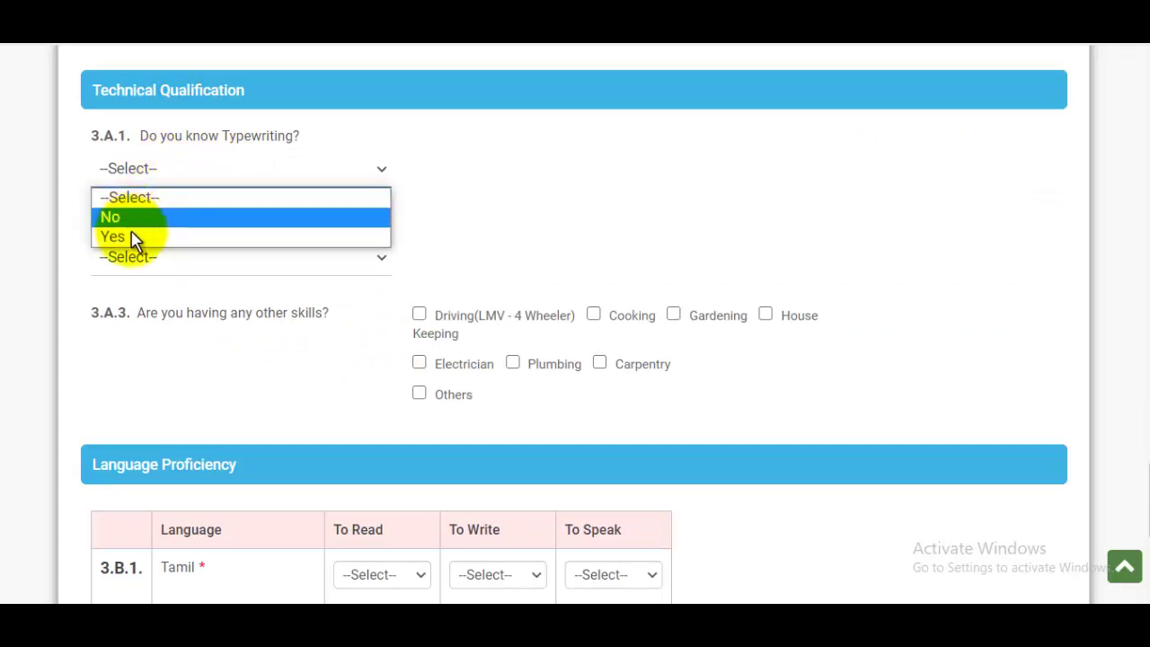
pyautogui.click(114, 236)
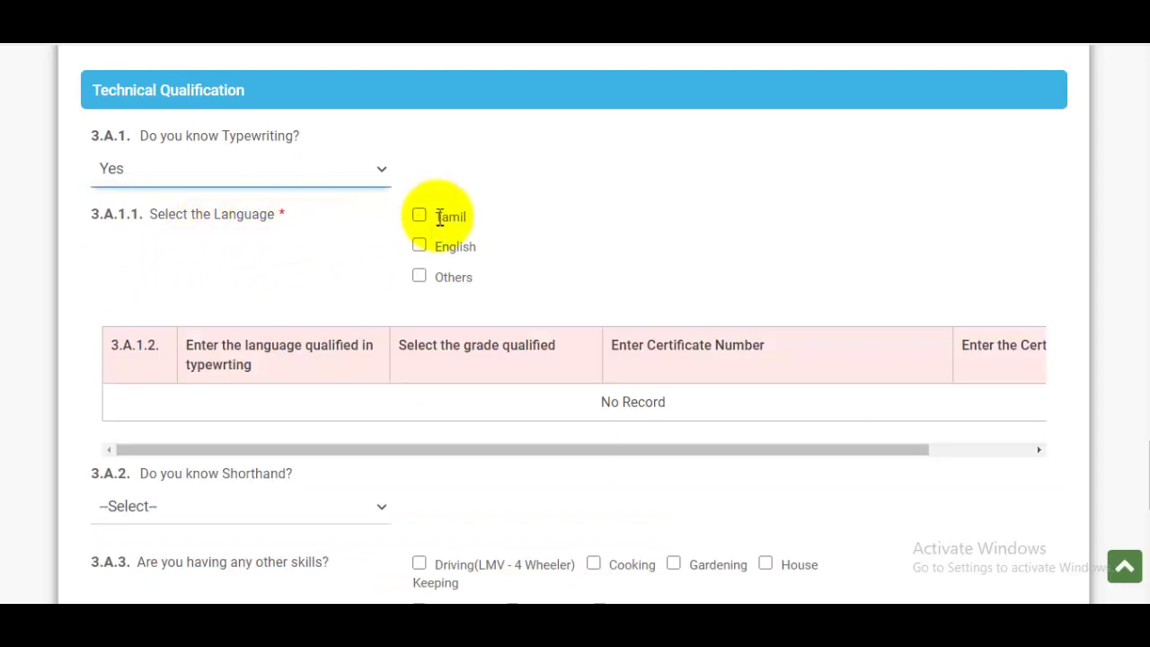
pyautogui.click(420, 246)
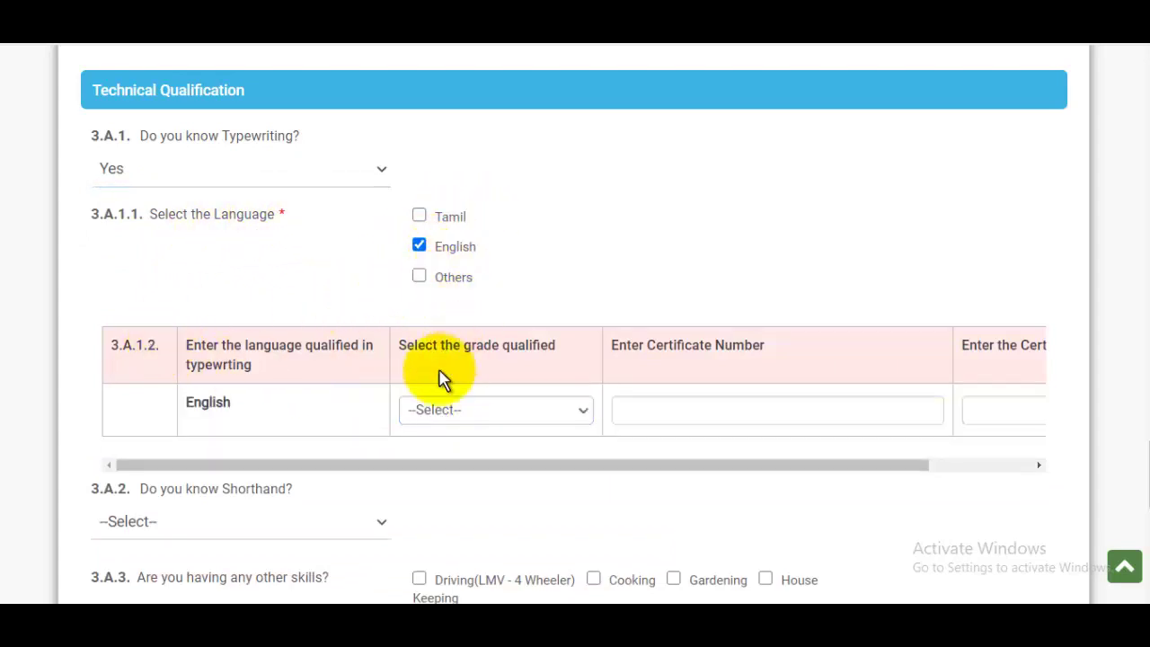
# Give English typewriting Senior Grade, its certificate number, and certificate date 18/04/2017.
pyautogui.click(469, 415)
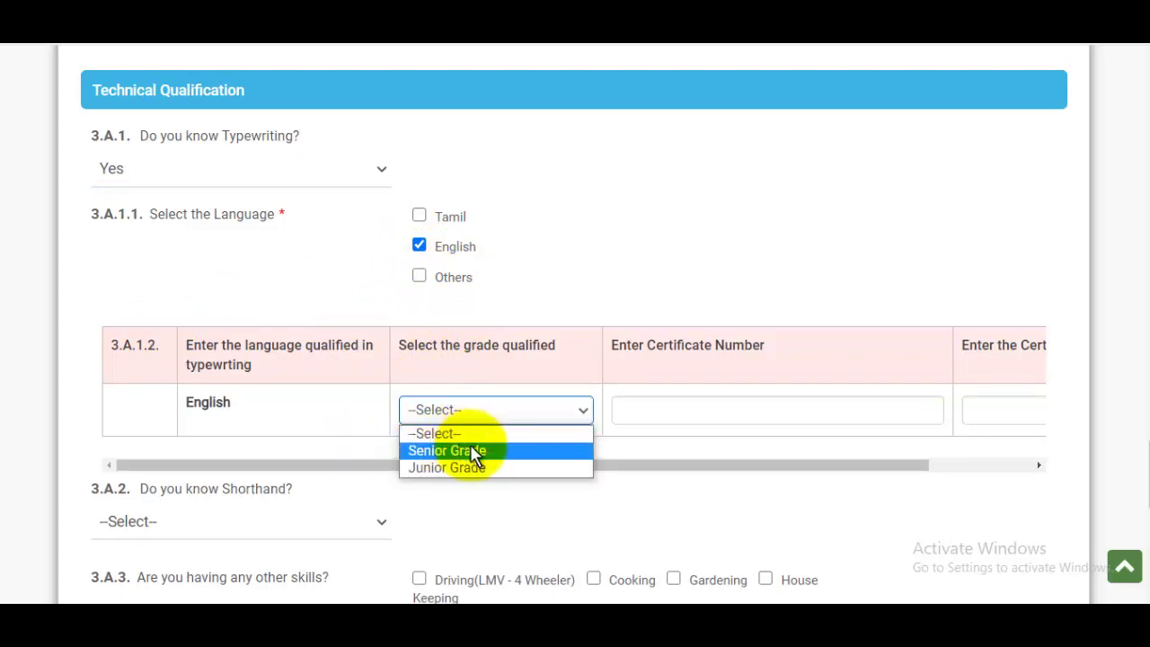
pyautogui.click(470, 447)
pyautogui.click(708, 415)
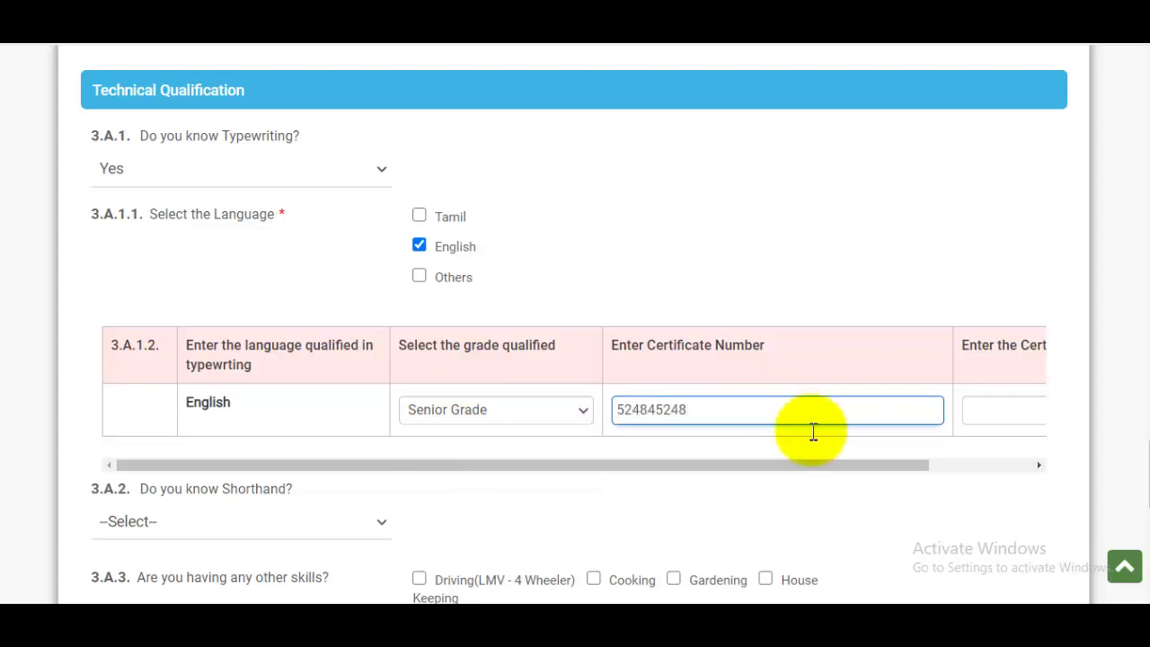
pyautogui.moveTo(852, 467); pyautogui.dragTo(1082, 473)
pyautogui.click(953, 417)
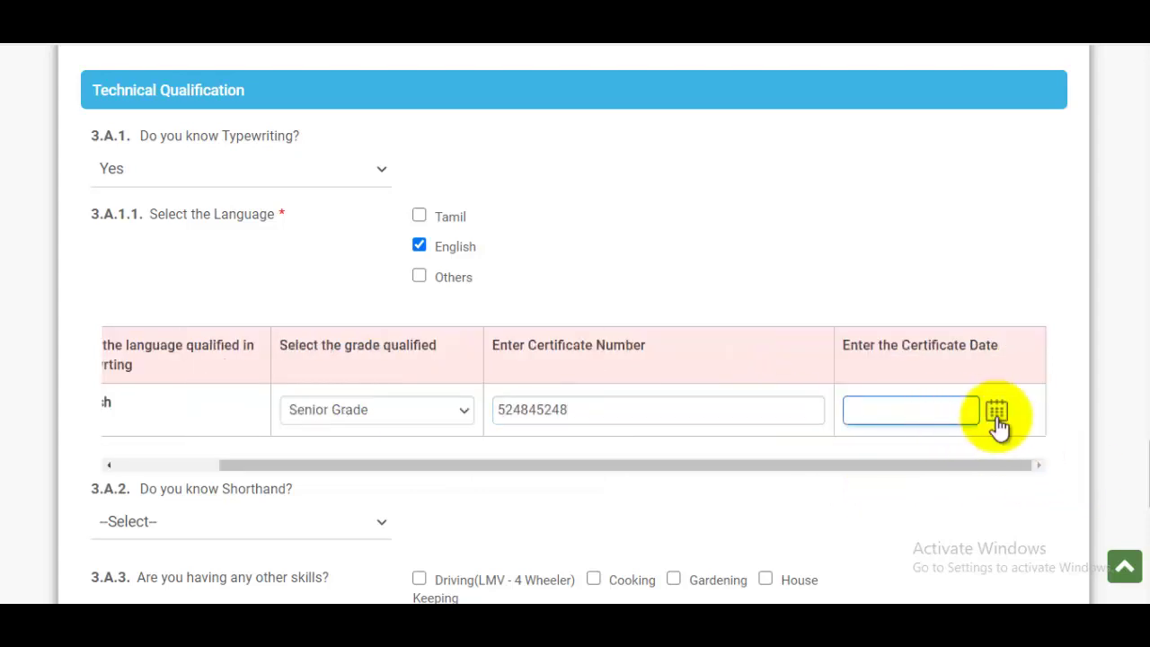
pyautogui.click(997, 413)
pyautogui.click(980, 208)
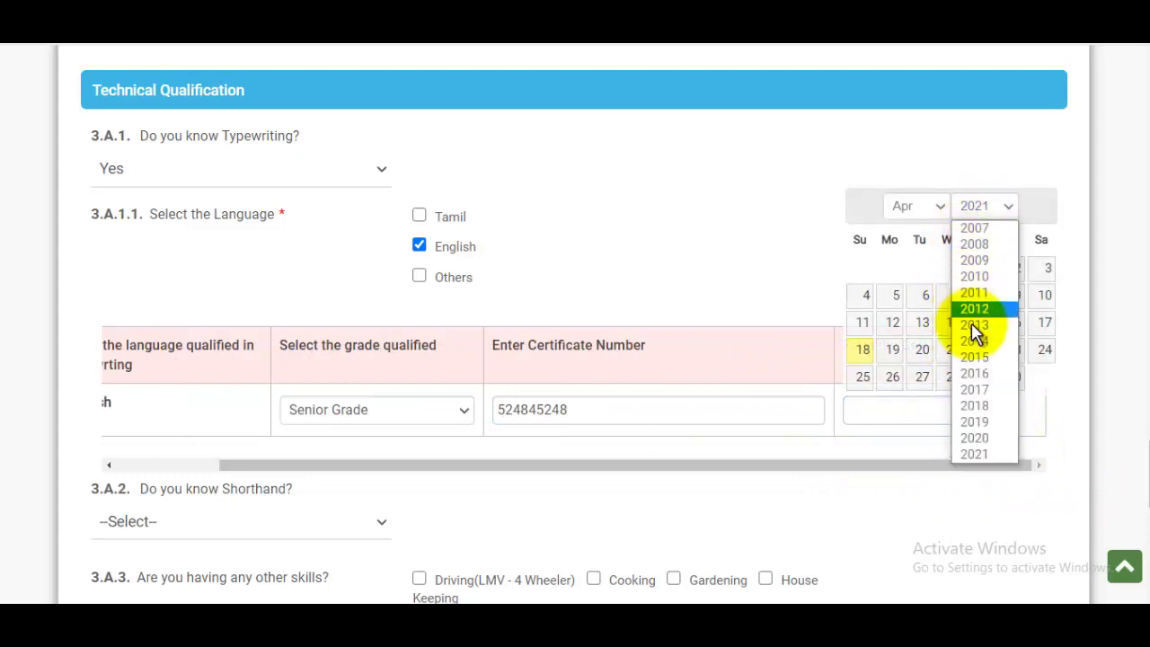
pyautogui.click(975, 389)
pyautogui.click(919, 350)
pyautogui.scroll(-3, 894, 445)
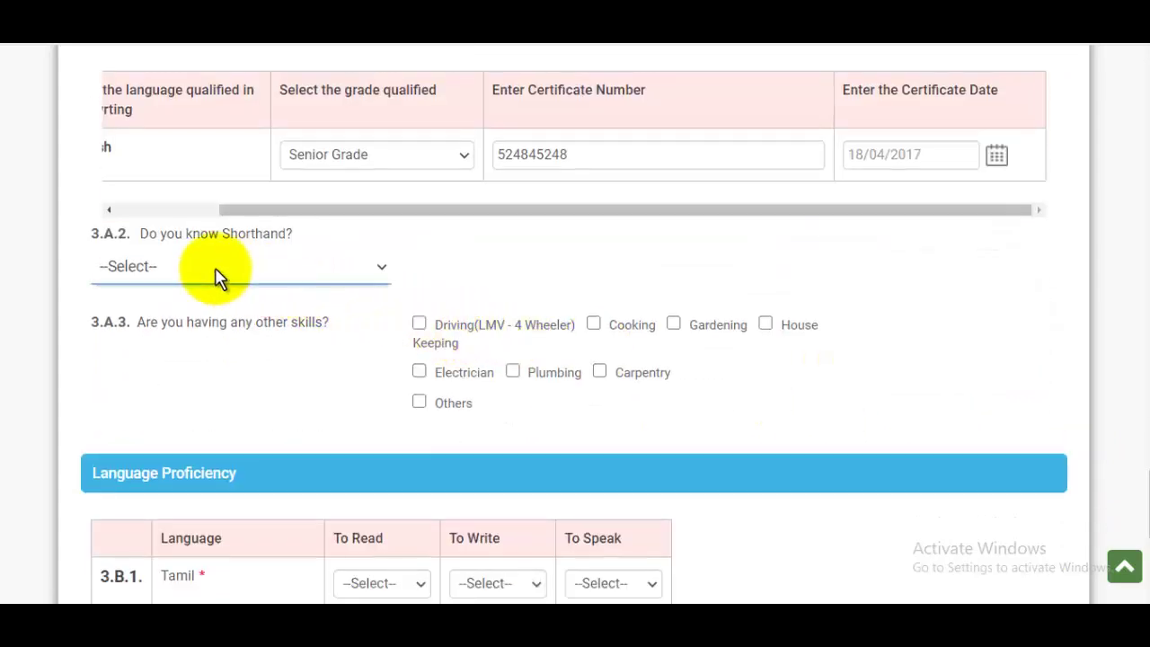
# Answer No to shorthand and tick Driving (LMV - 4 Wheeler), Cooking and Gardening skills.
pyautogui.click(215, 276)
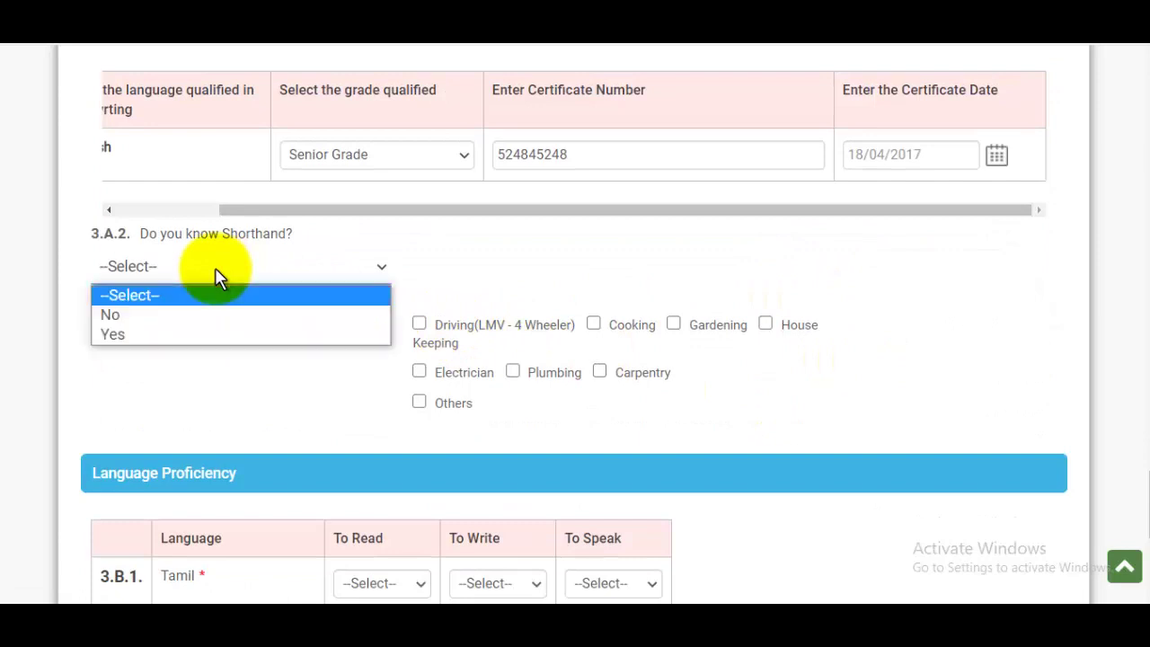
pyautogui.click(117, 314)
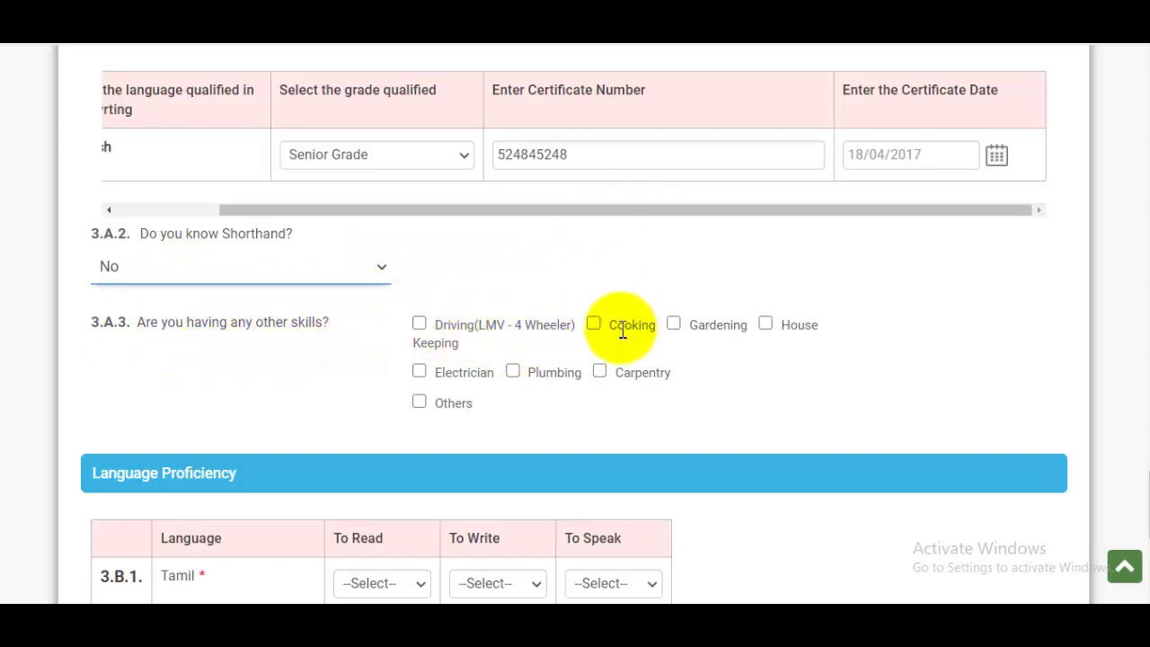
pyautogui.click(419, 324)
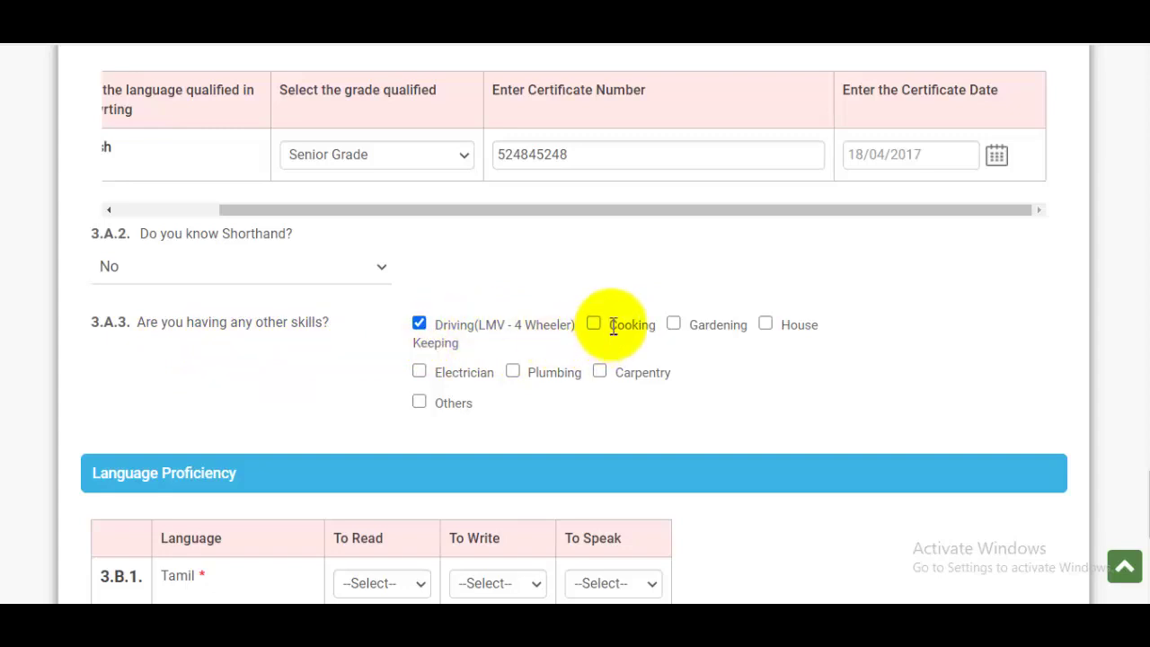
pyautogui.click(593, 326)
pyautogui.click(675, 325)
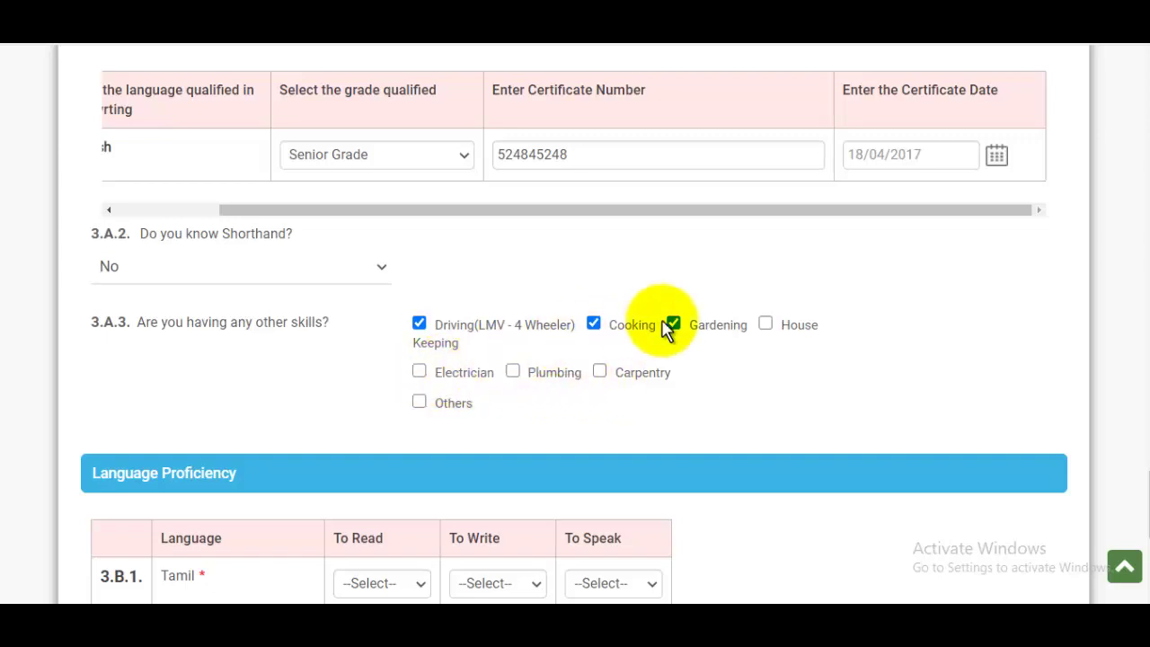
# Set Tamil proficiency to read and write Yes, speak No.
pyautogui.scroll(-2, 682, 329)
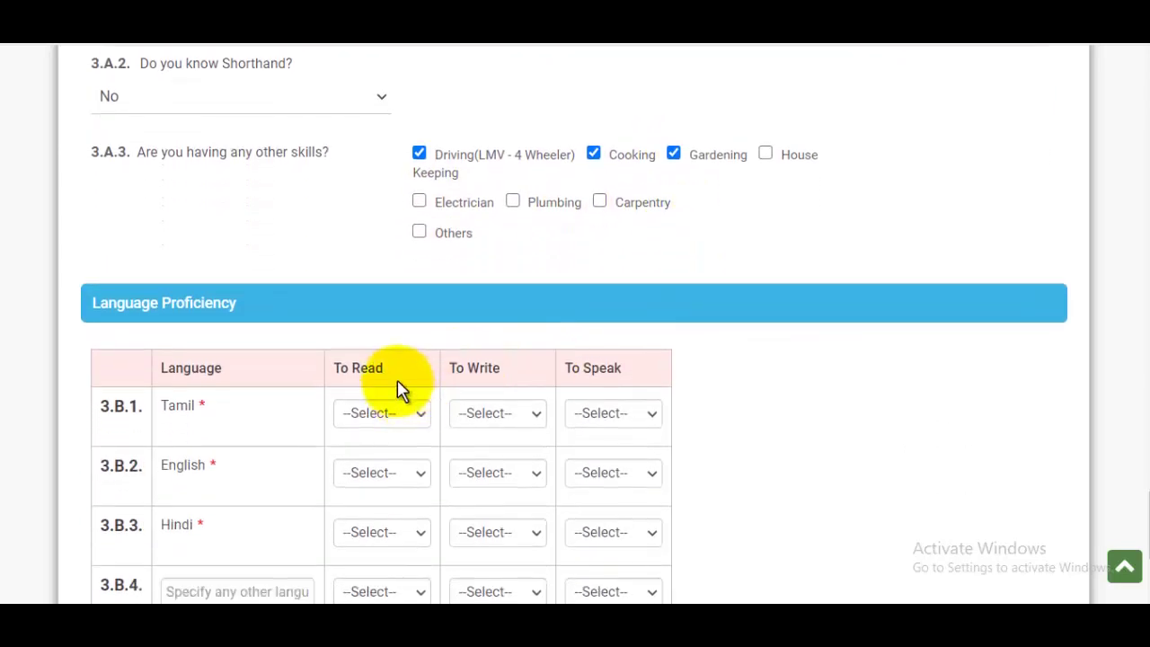
pyautogui.scroll(-1, 398, 390)
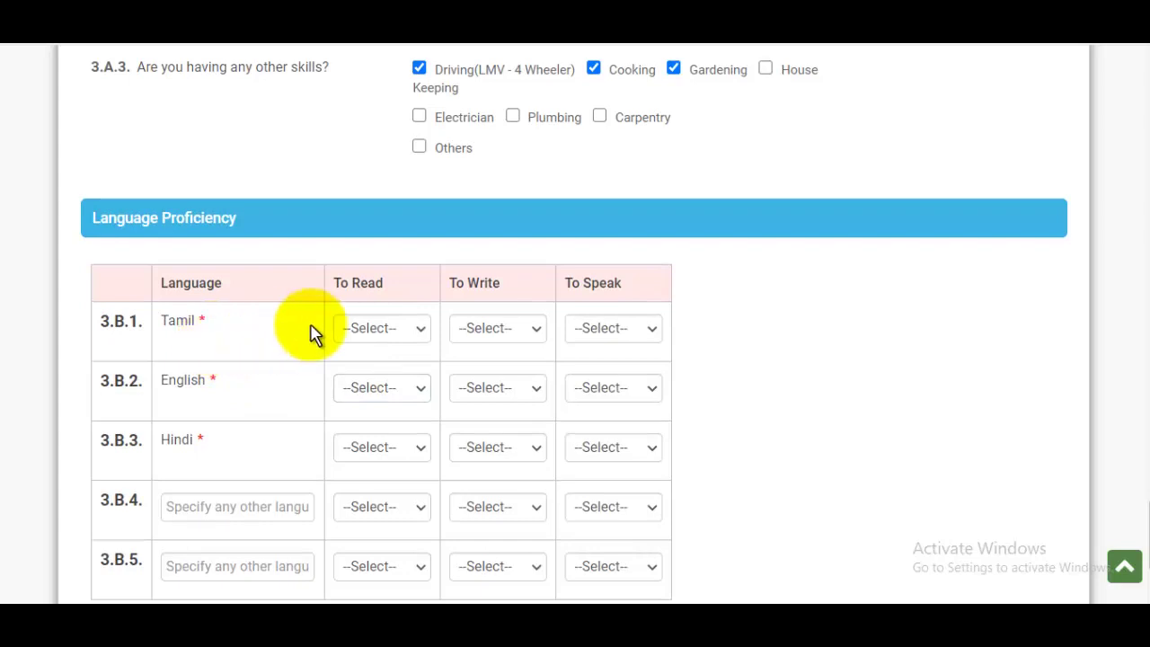
pyautogui.click(379, 330)
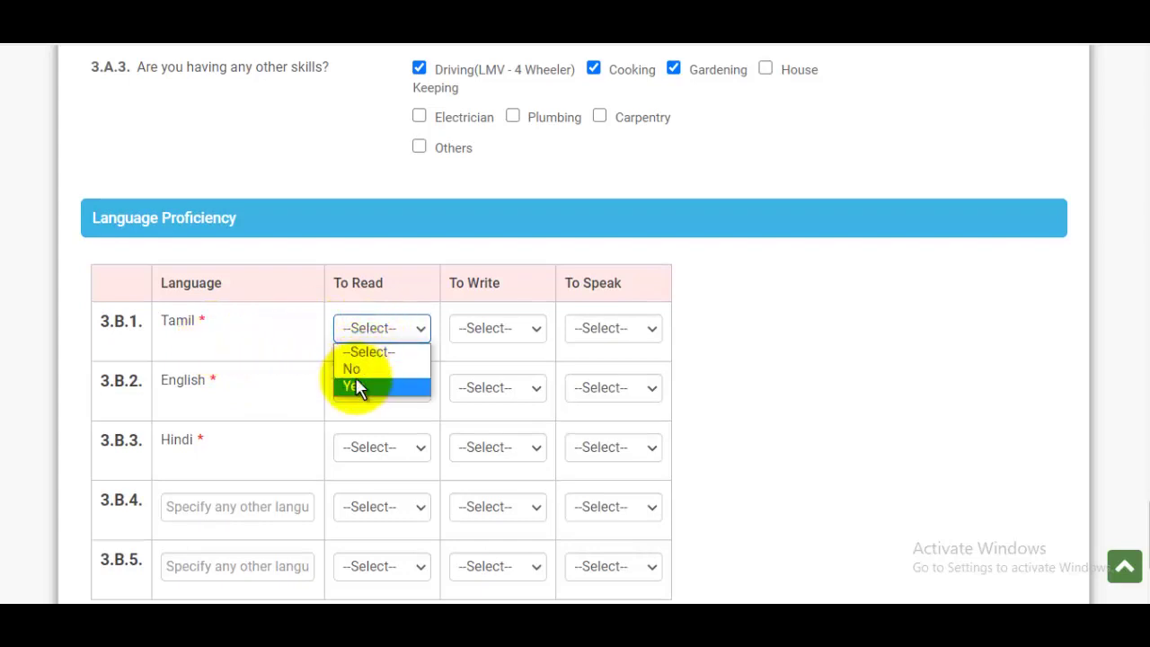
pyautogui.click(358, 387)
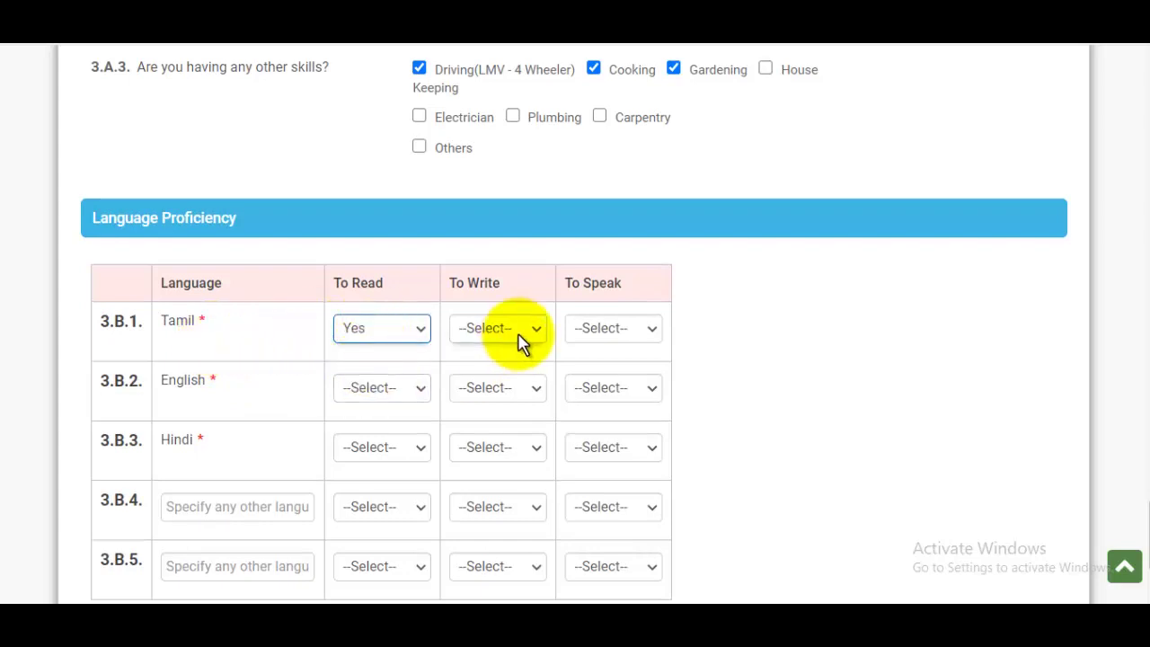
pyautogui.click(622, 330)
pyautogui.click(593, 369)
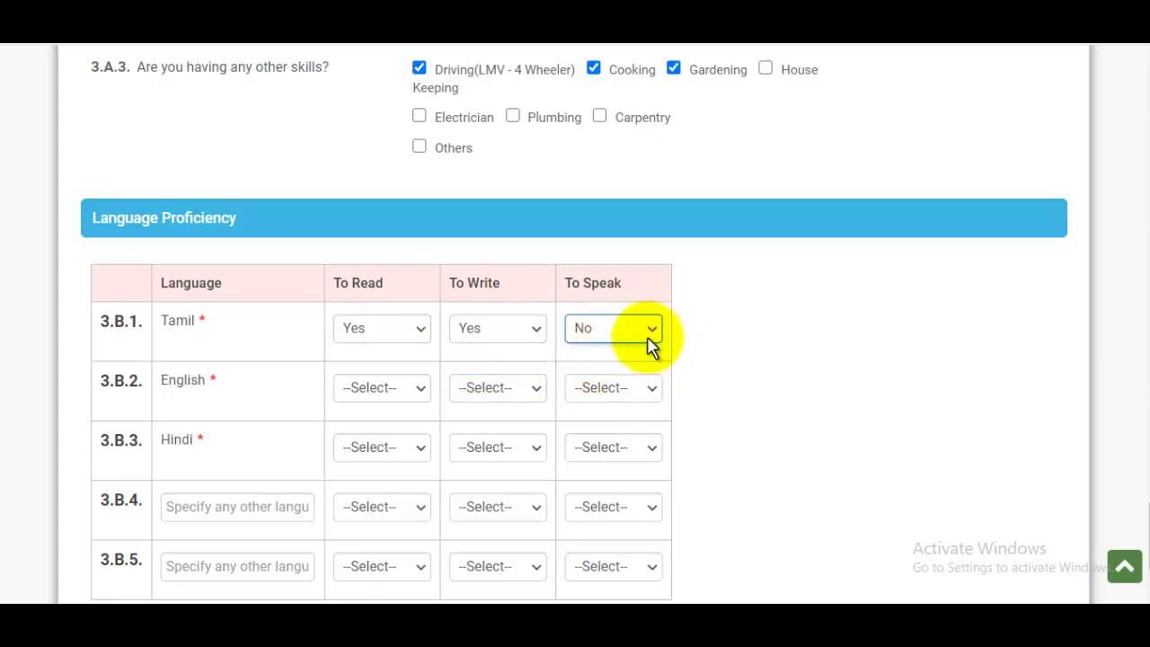
# Mark English as Yes for reading, writing and speaking.
pyautogui.scroll(-2, 619, 368)
pyautogui.click(370, 305)
pyautogui.click(358, 363)
pyautogui.click(521, 303)
pyautogui.click(475, 359)
pyautogui.click(593, 305)
pyautogui.click(593, 307)
pyautogui.click(582, 361)
# Mark Hindi as Yes for reading, writing and speaking.
pyautogui.click(385, 369)
pyautogui.click(367, 424)
pyautogui.click(490, 369)
pyautogui.click(476, 419)
pyautogui.click(620, 369)
pyautogui.click(590, 421)
pyautogui.scroll(-2, 662, 392)
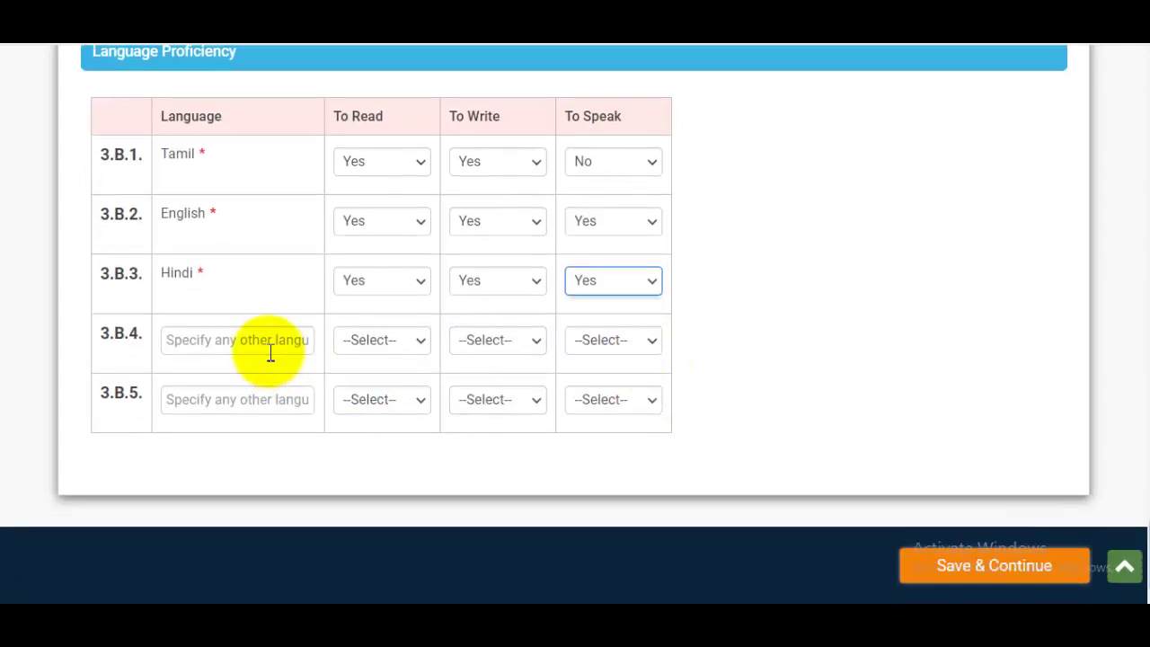
pyautogui.click(357, 342)
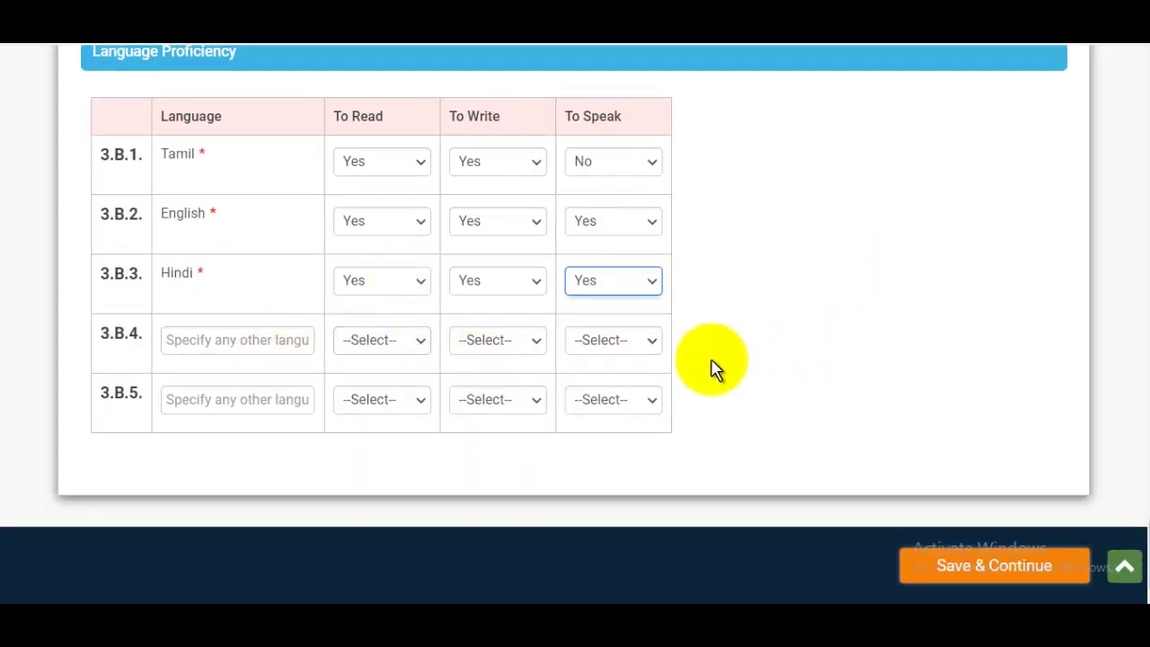
# Save the language details, then answer No to Additional Information questions 4.0, 4.1 and 4.2.
pyautogui.click(993, 575)
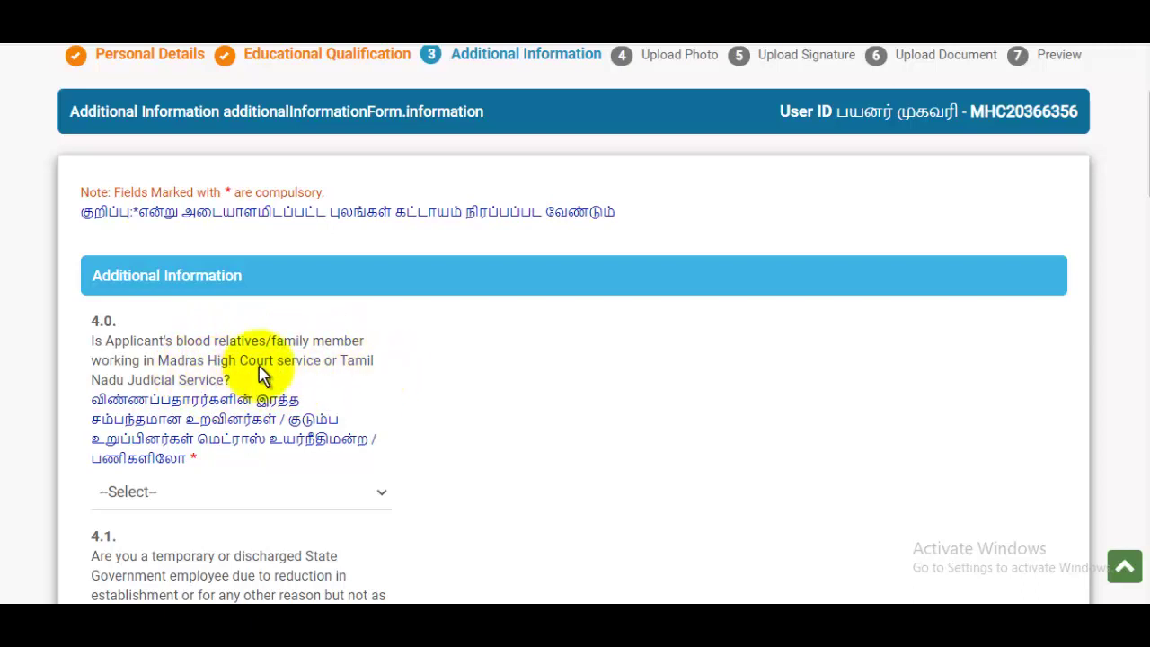
pyautogui.scroll(-2, 287, 365)
pyautogui.click(172, 326)
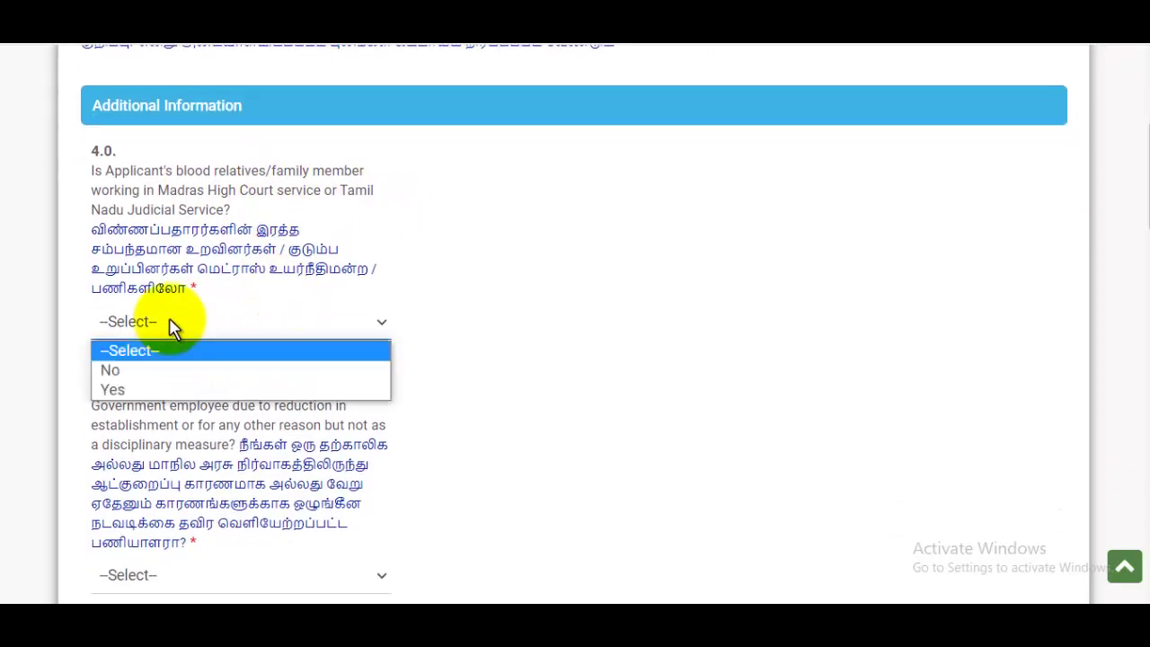
pyautogui.click(111, 368)
pyautogui.scroll(-2, 300, 333)
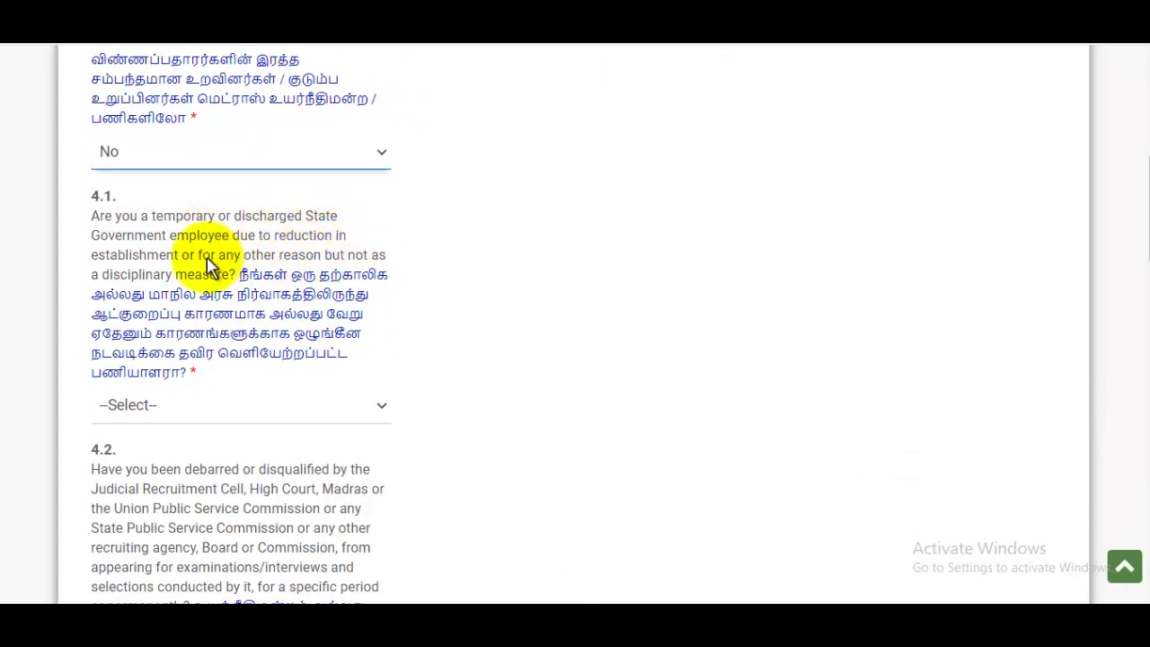
pyautogui.click(164, 415)
pyautogui.click(124, 454)
pyautogui.scroll(-5, 440, 310)
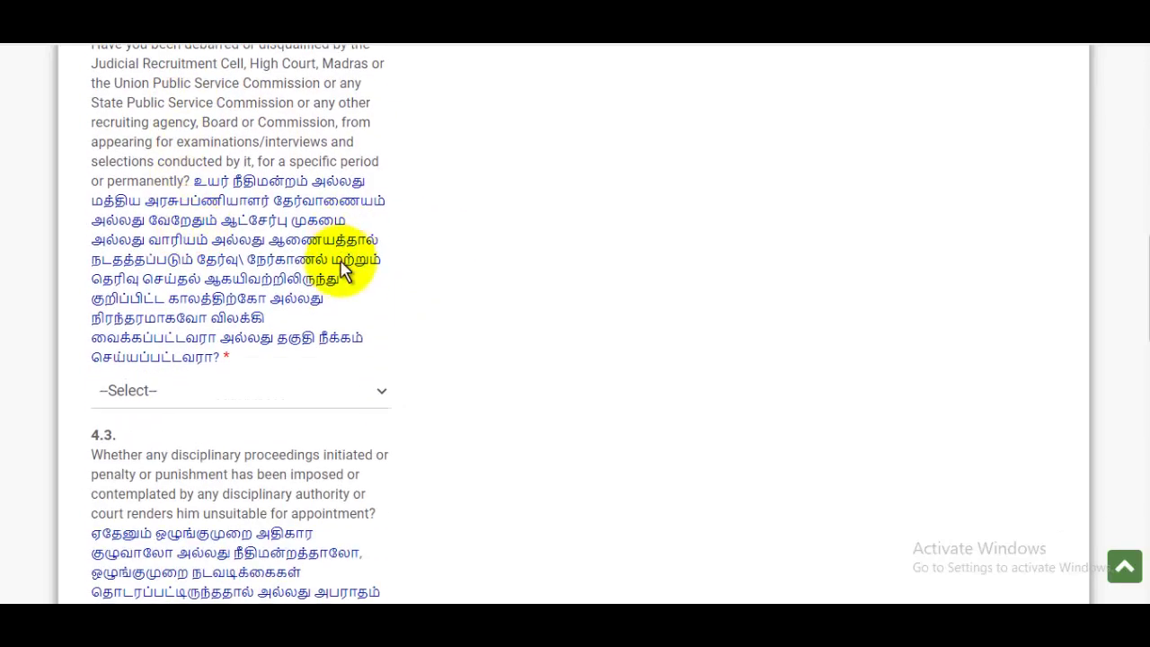
pyautogui.scroll(-2, 344, 270)
pyautogui.click(195, 227)
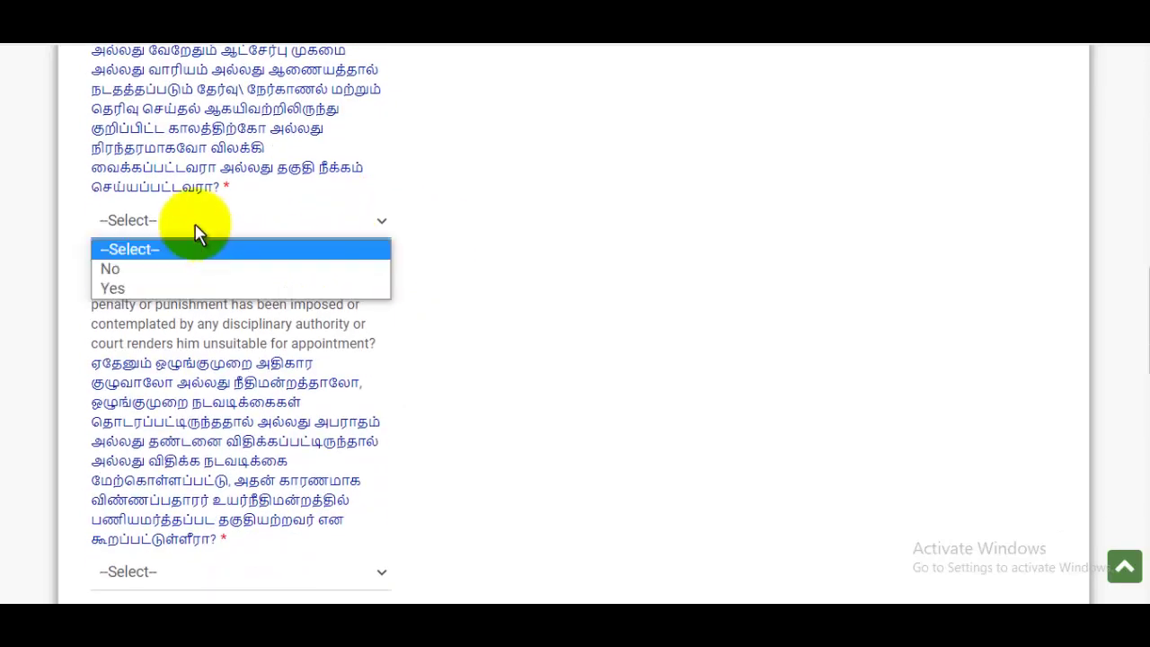
pyautogui.click(134, 267)
# Answer No to questions 4.3 and 4.4.
pyautogui.scroll(-2, 390, 281)
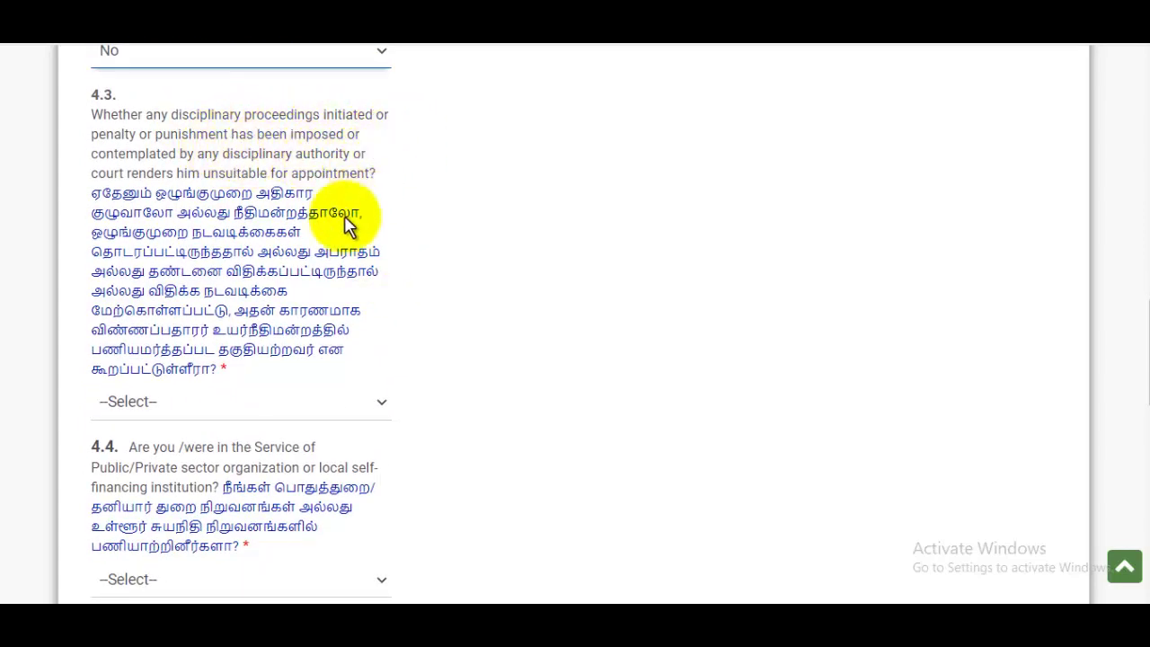
pyautogui.click(149, 402)
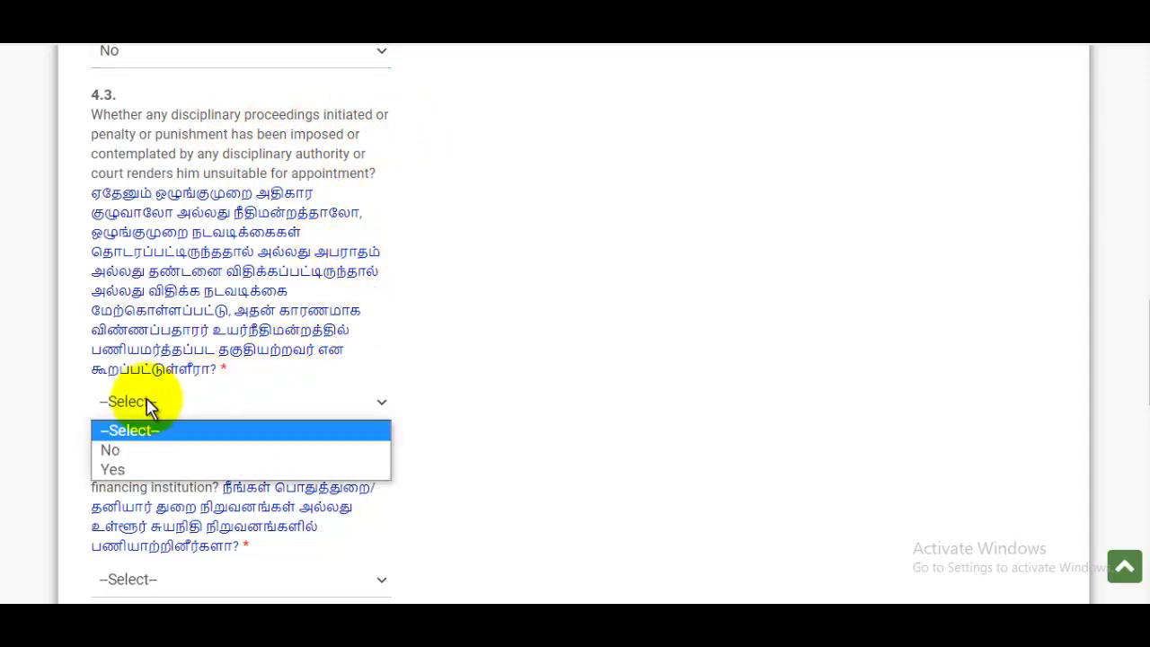
pyautogui.click(110, 449)
pyautogui.scroll(-2, 281, 348)
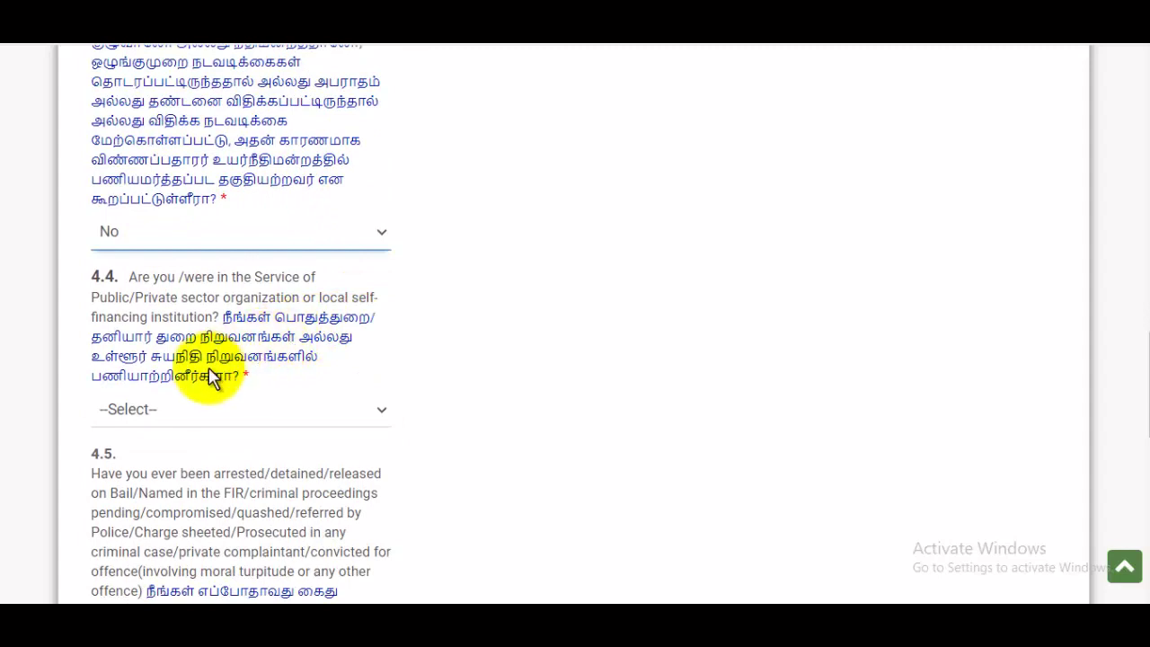
pyautogui.click(195, 421)
pyautogui.click(142, 456)
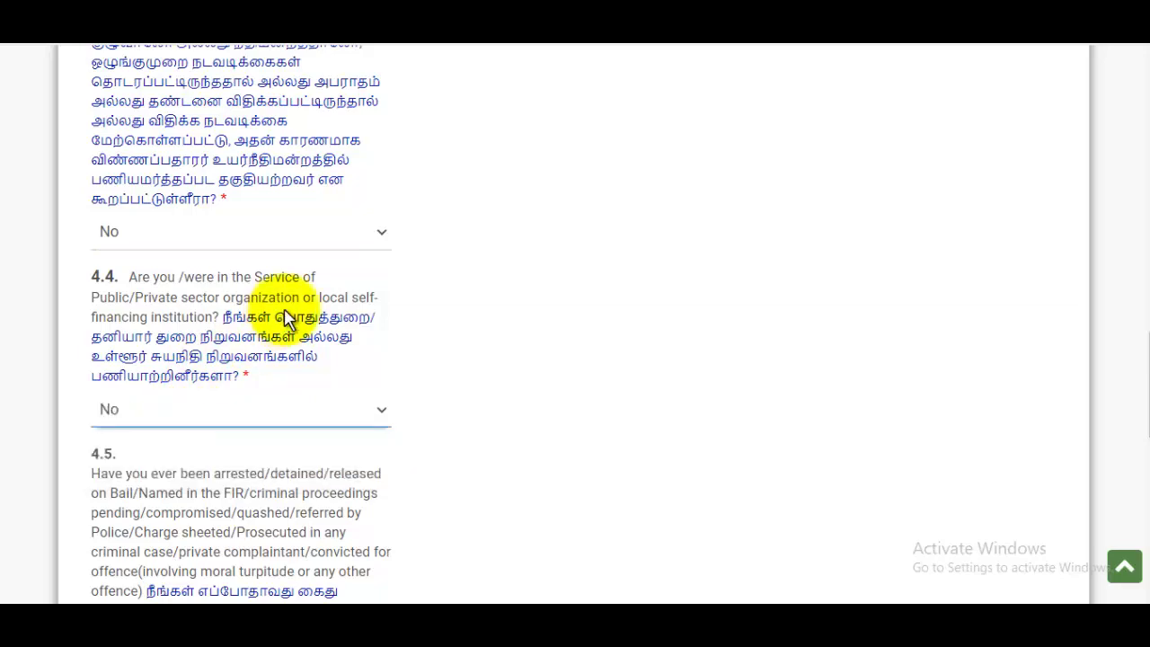
pyautogui.scroll(-2, 296, 305)
pyautogui.scroll(-2, 306, 291)
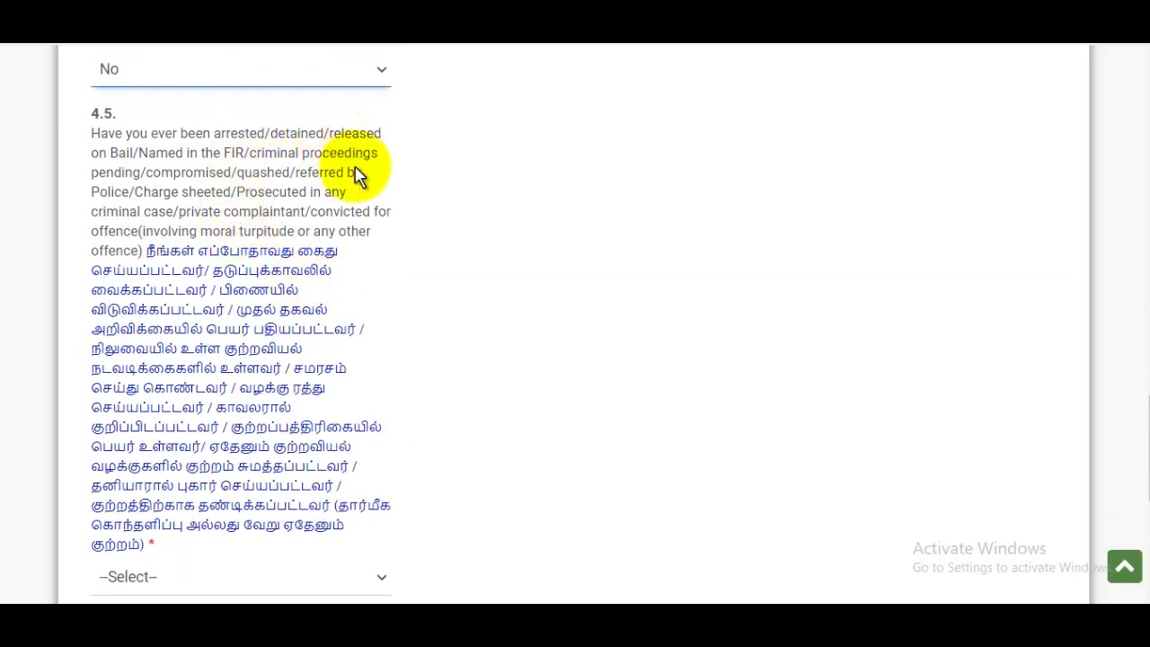
pyautogui.scroll(-2, 357, 175)
# Answer No to questions 4.5, 4.6 and 4.7, then save and continue.
pyautogui.click(173, 422)
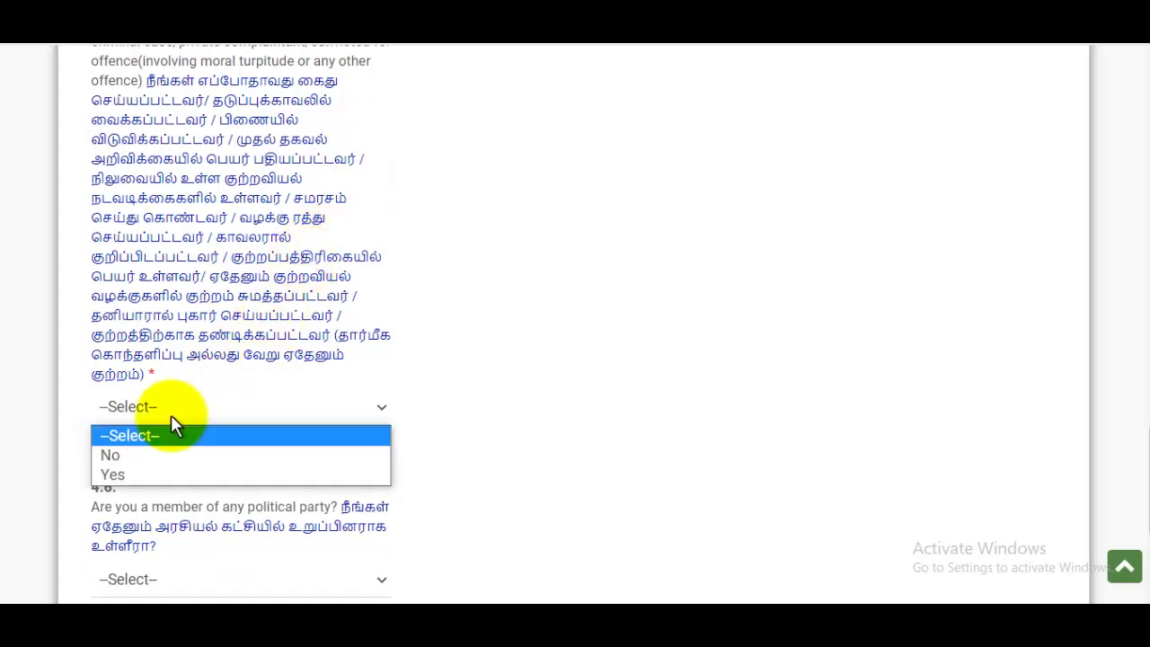
pyautogui.click(112, 455)
pyautogui.scroll(-2, 337, 314)
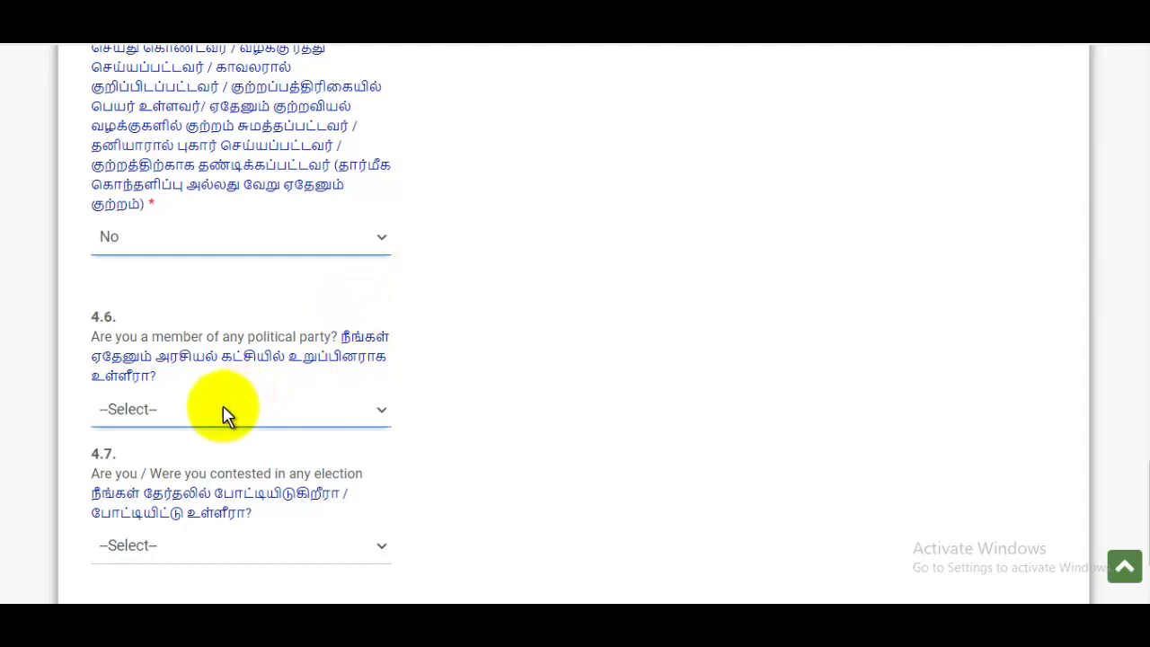
pyautogui.click(231, 415)
pyautogui.click(136, 456)
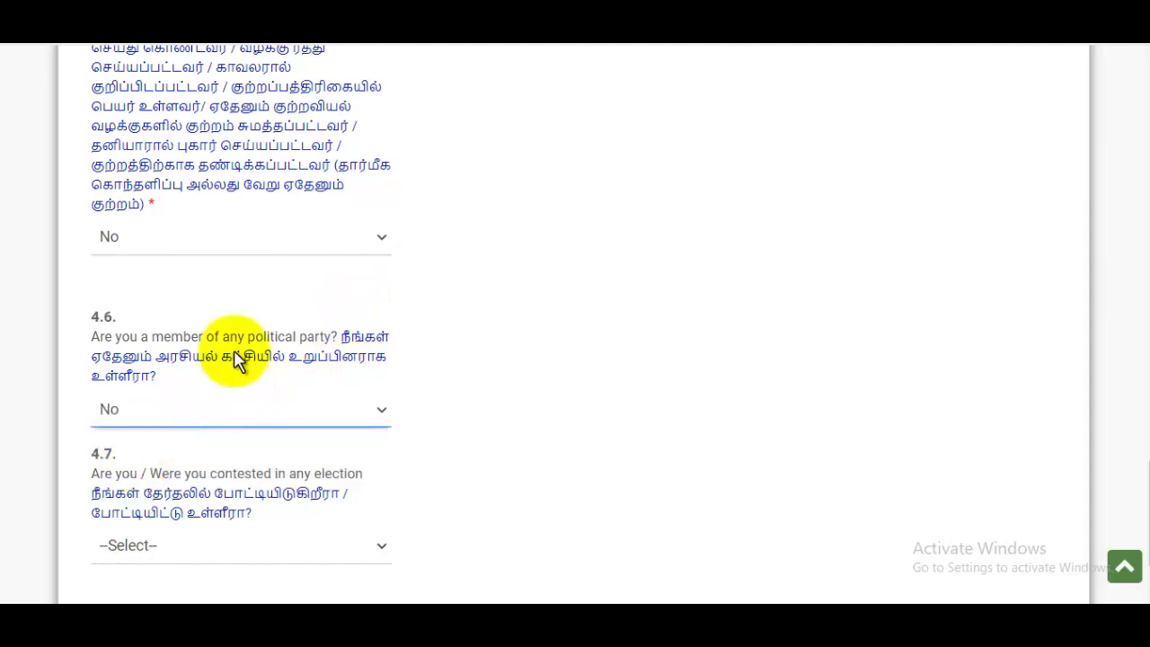
pyautogui.scroll(-2, 200, 390)
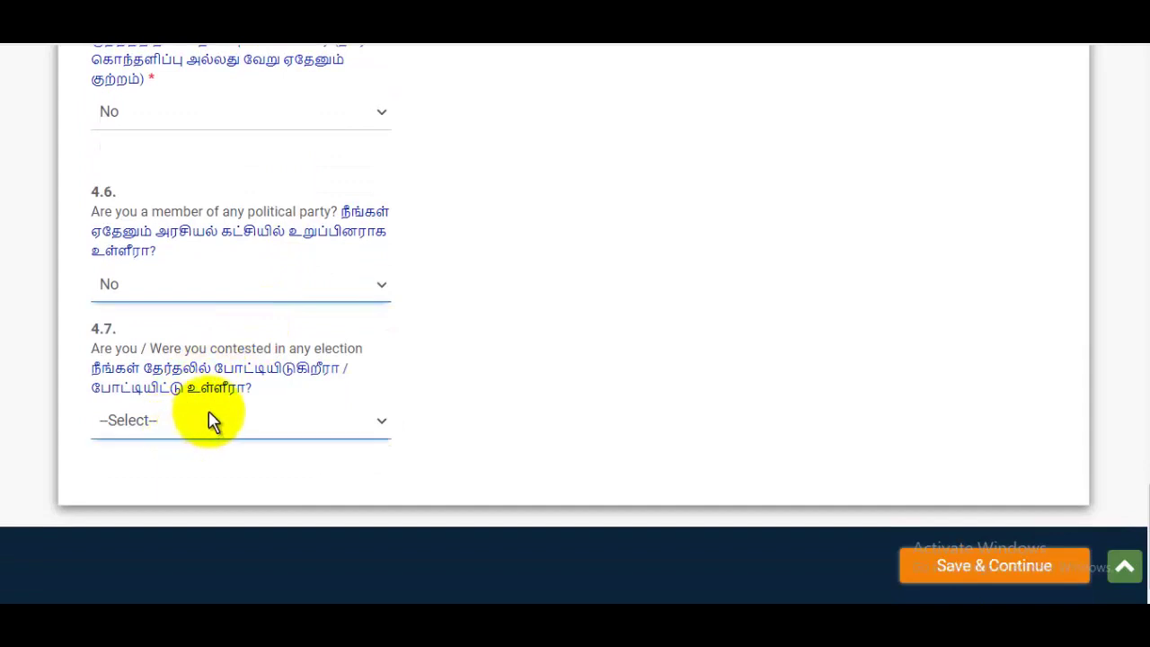
pyautogui.click(177, 426)
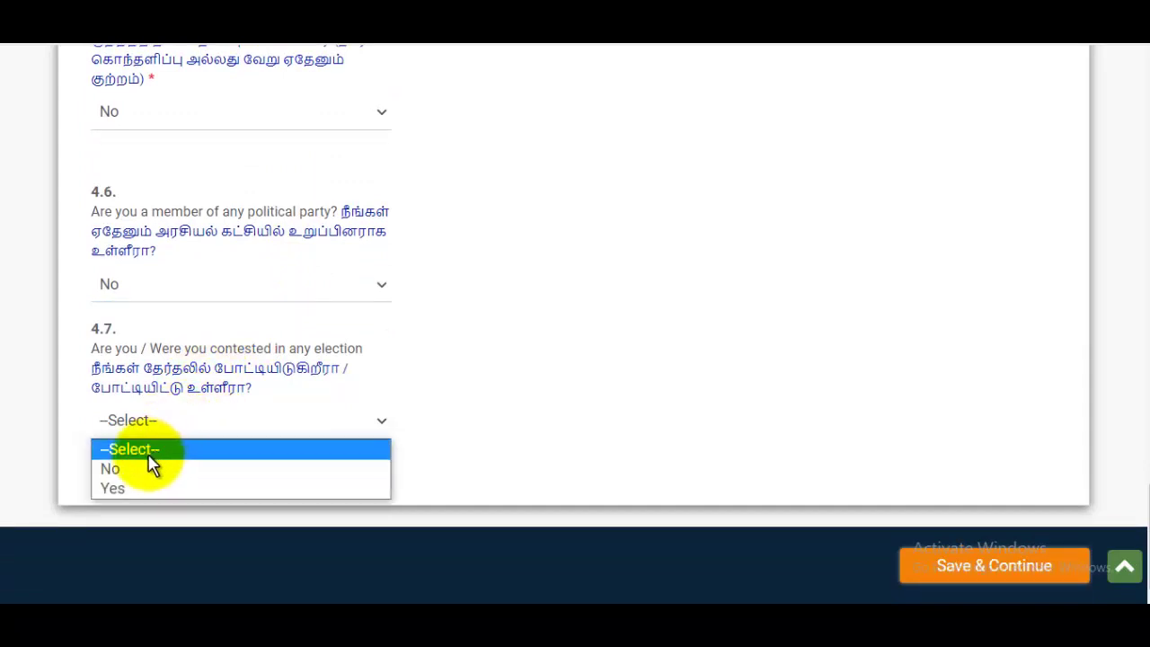
pyautogui.click(127, 463)
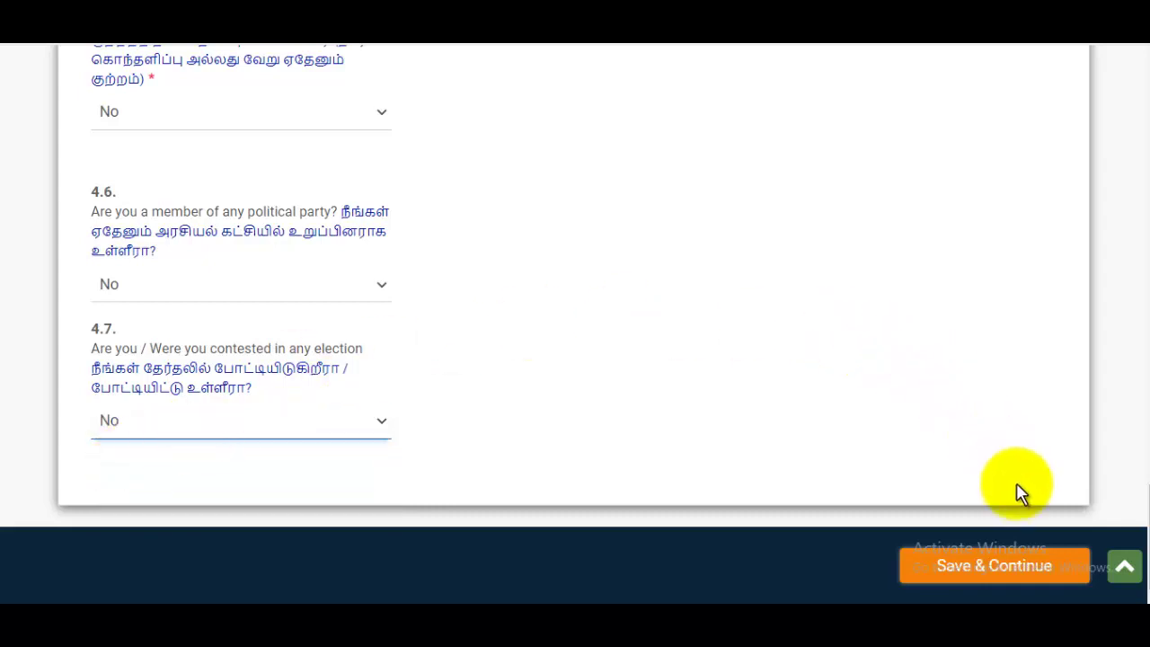
pyautogui.click(1020, 566)
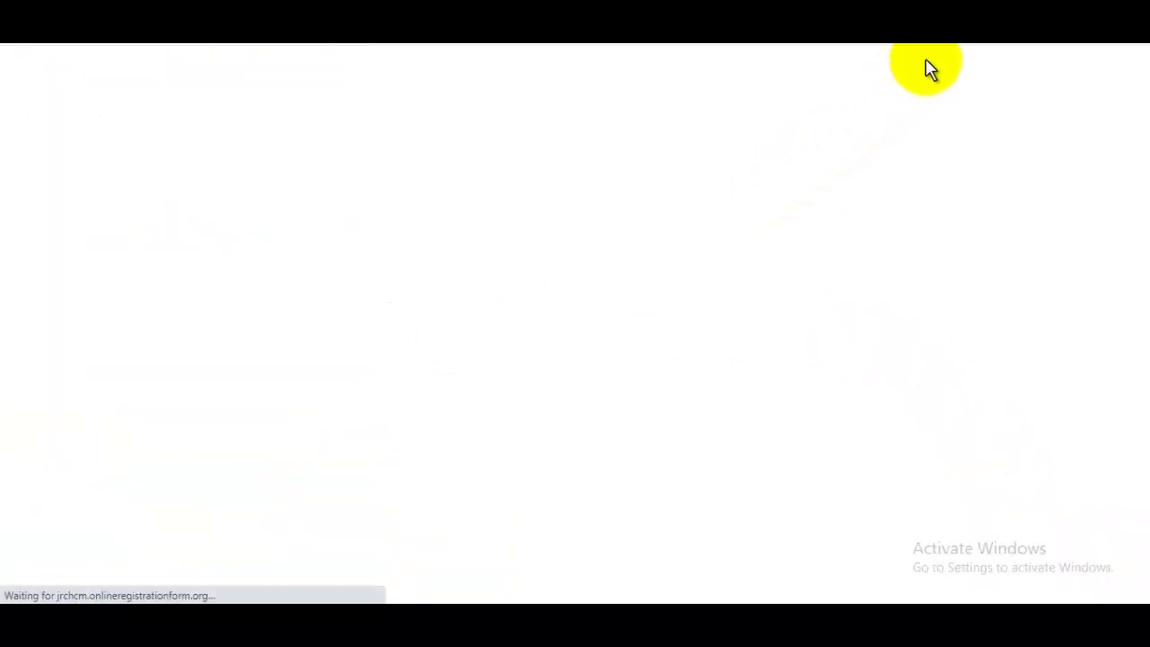
# Attach the passport photo from the Pictures folder and upload it to the application.
pyautogui.moveTo(929, 68)
pyautogui.scroll(-1, 578, 257)
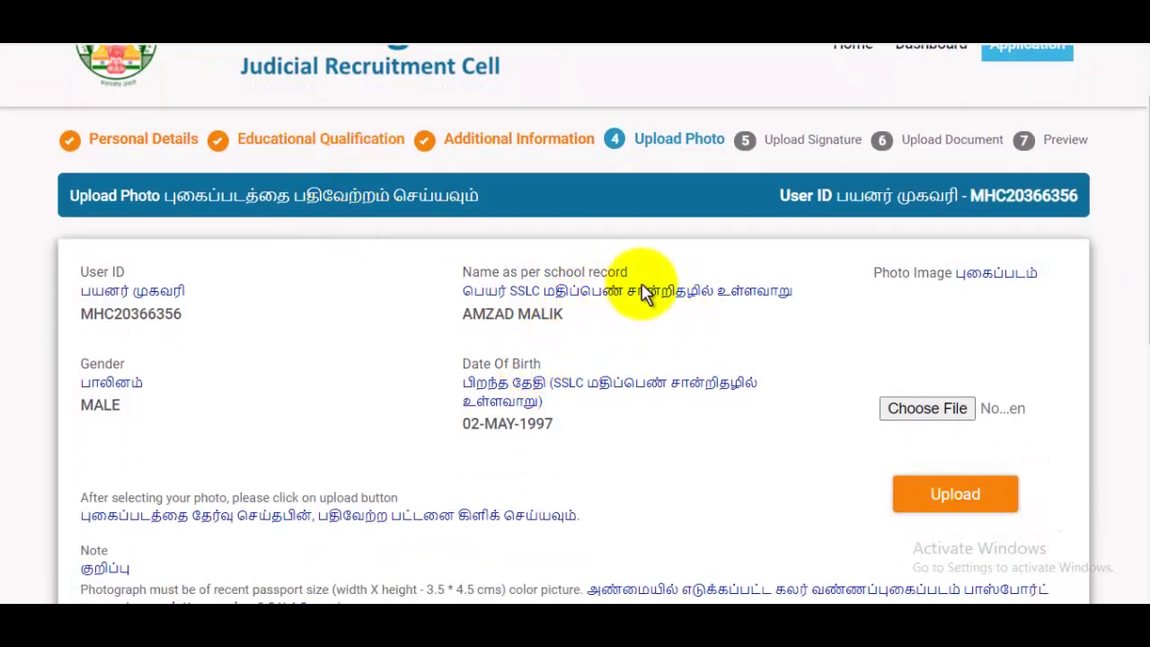
pyautogui.scroll(-2, 897, 320)
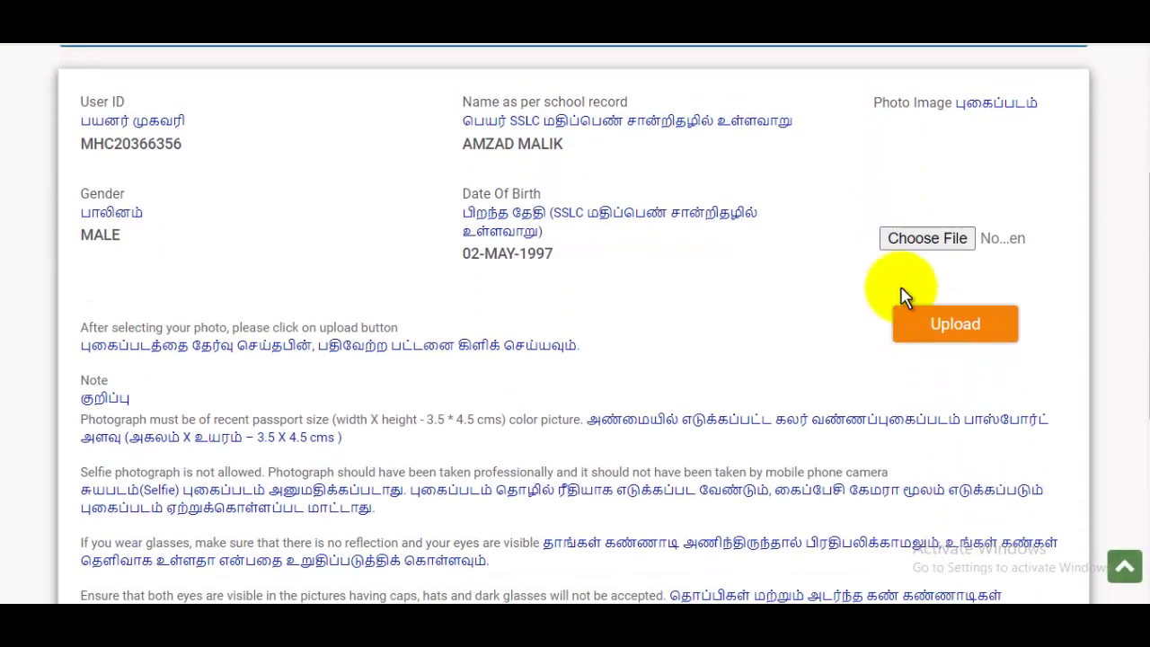
pyautogui.click(928, 238)
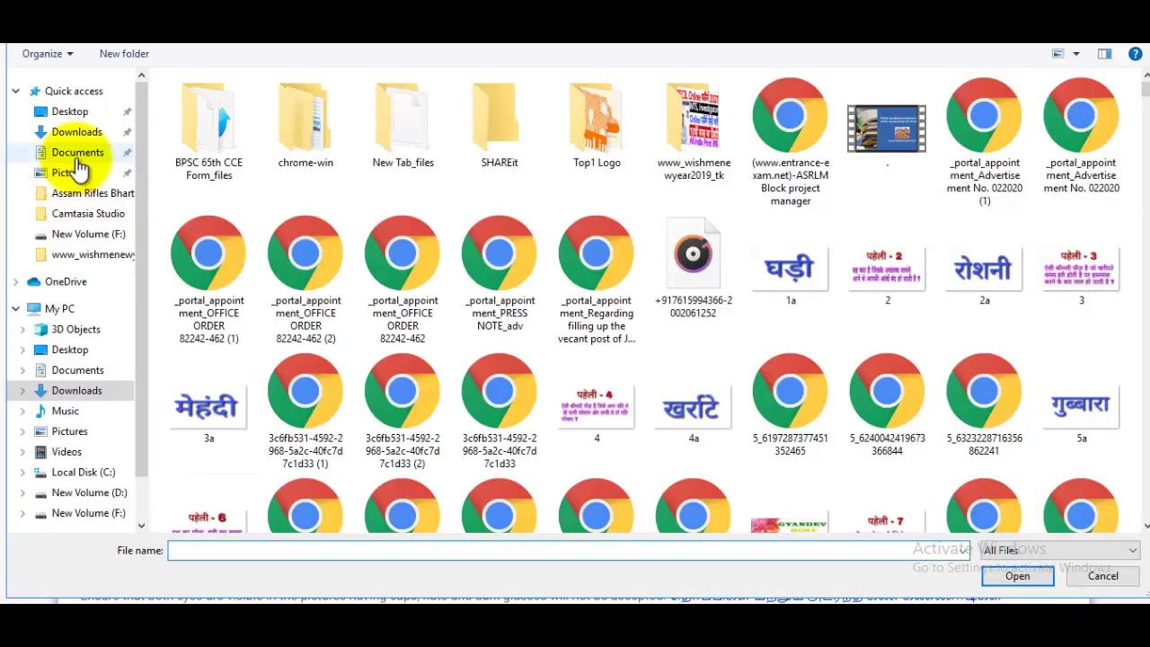
pyautogui.click(77, 174)
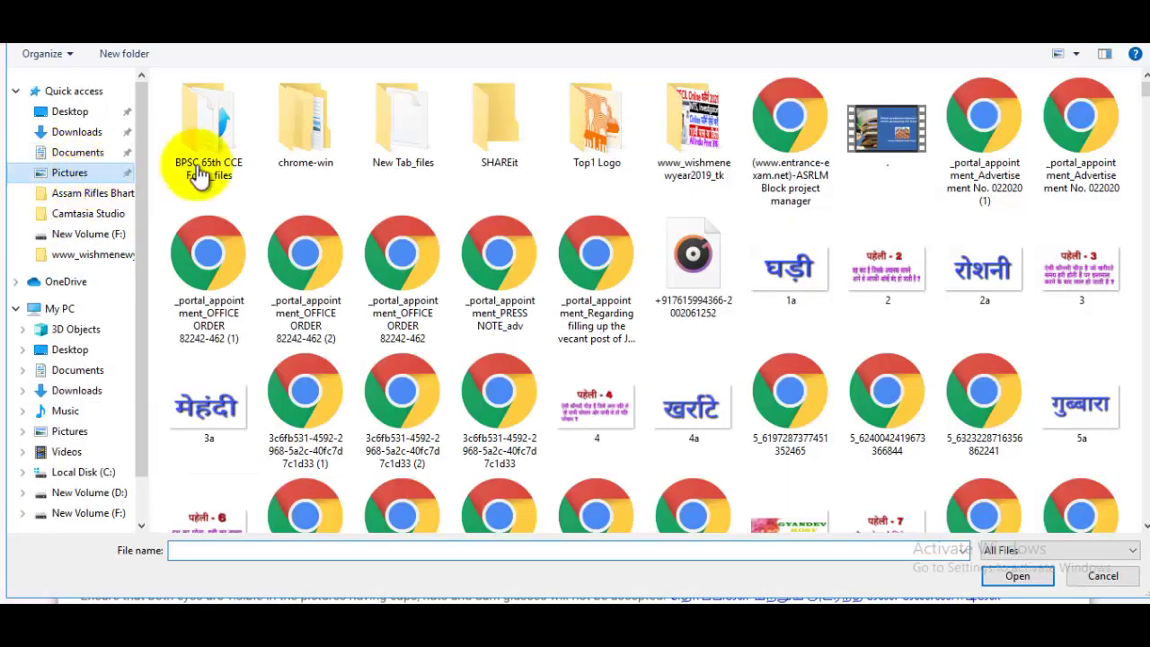
pyautogui.click(1078, 222)
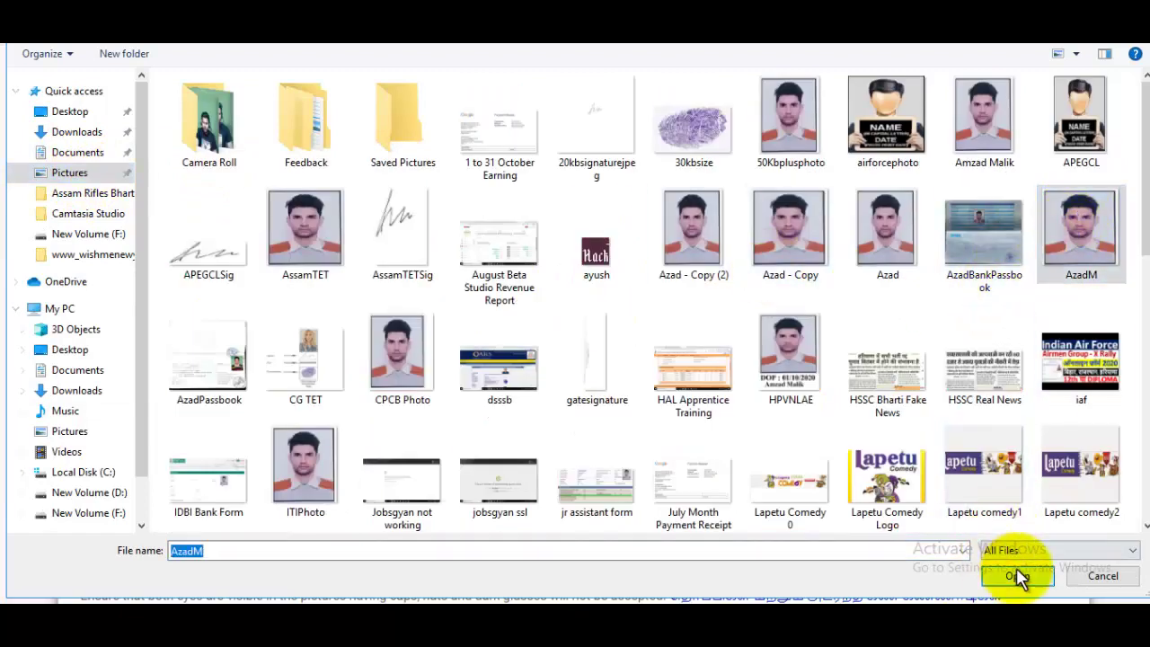
pyautogui.click(1018, 576)
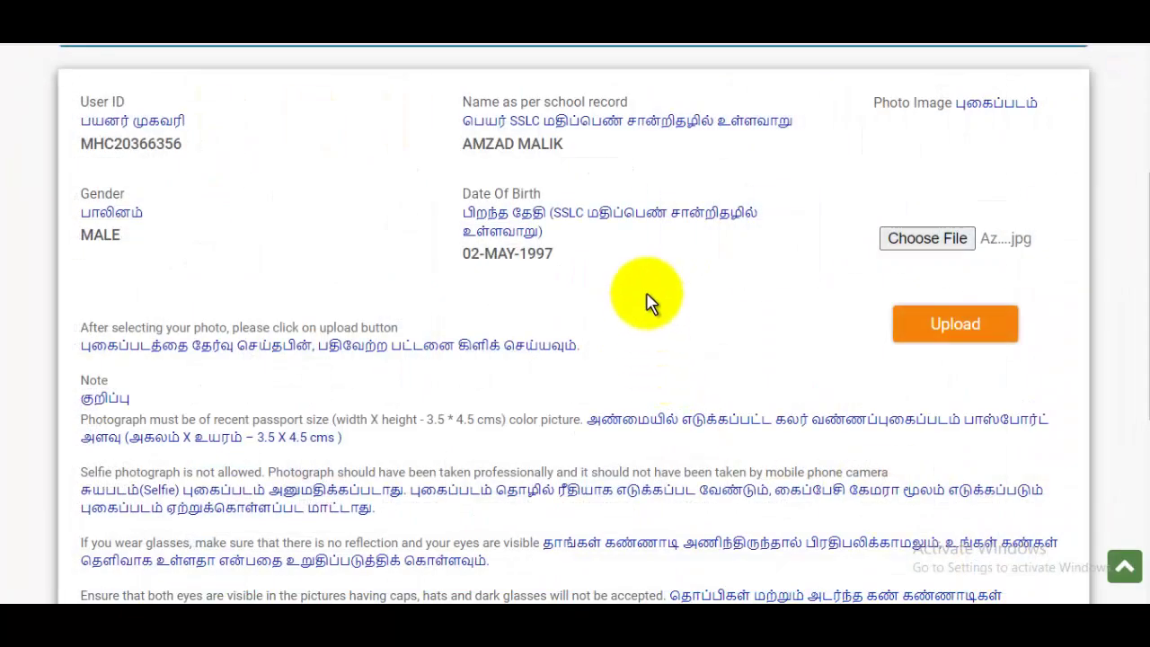
pyautogui.click(967, 332)
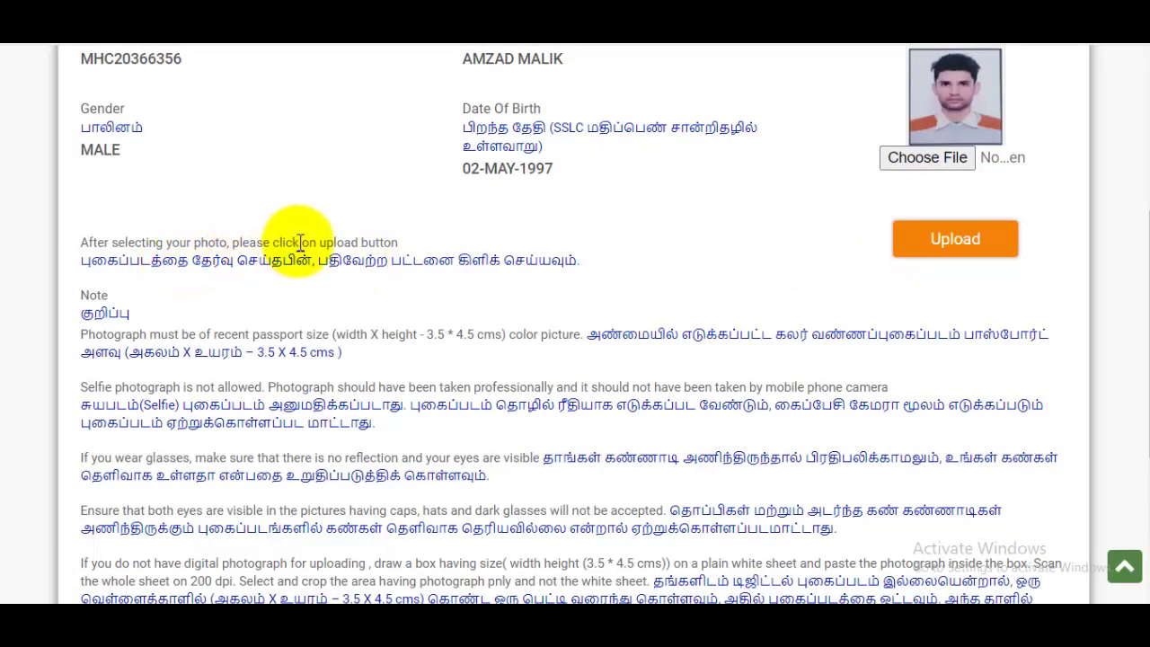
pyautogui.scroll(-3, 988, 295)
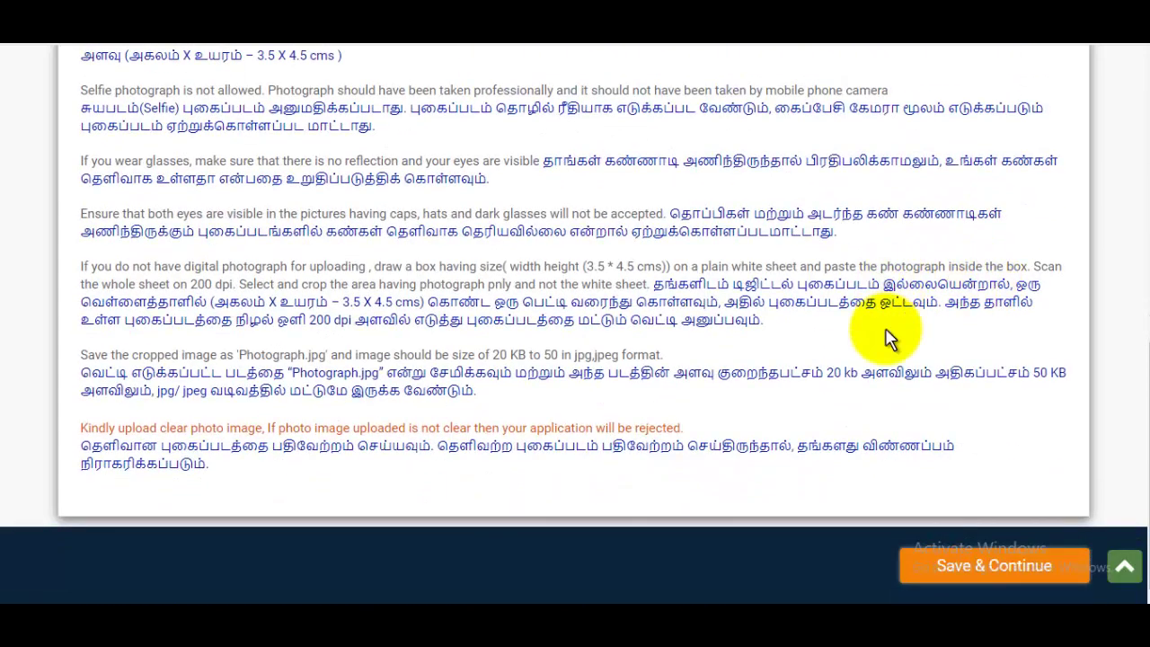
pyautogui.scroll(4, 791, 306)
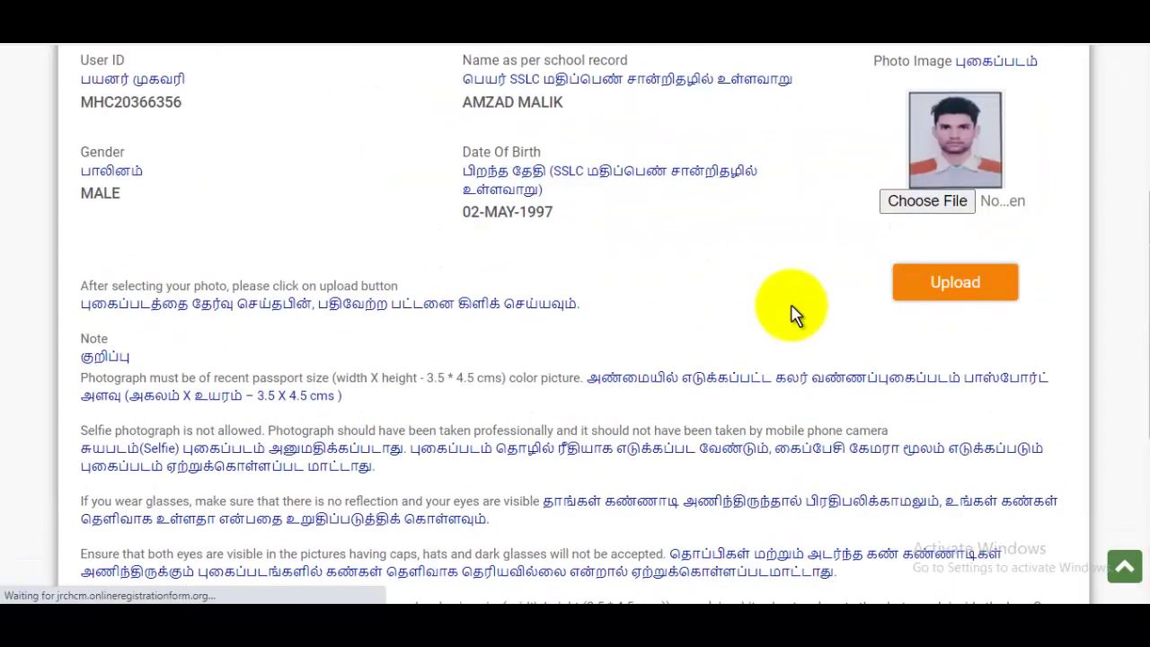
pyautogui.scroll(-2, 794, 314)
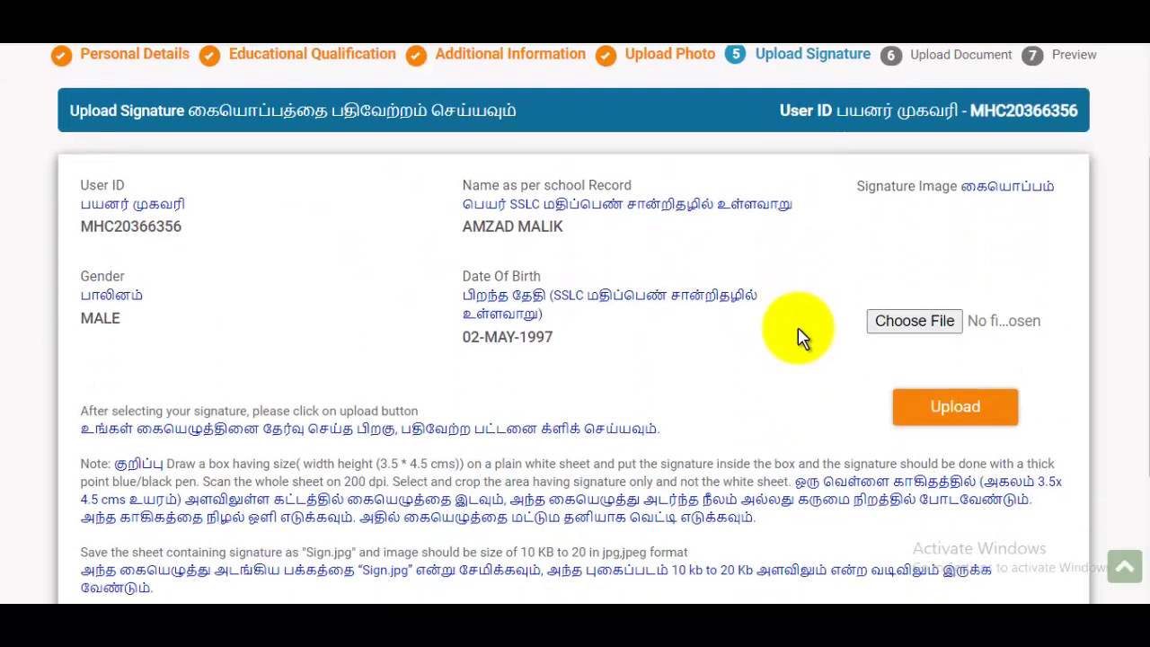
# Upload the signaturerandom image as the signature and save to reach document upload.
pyautogui.click(911, 321)
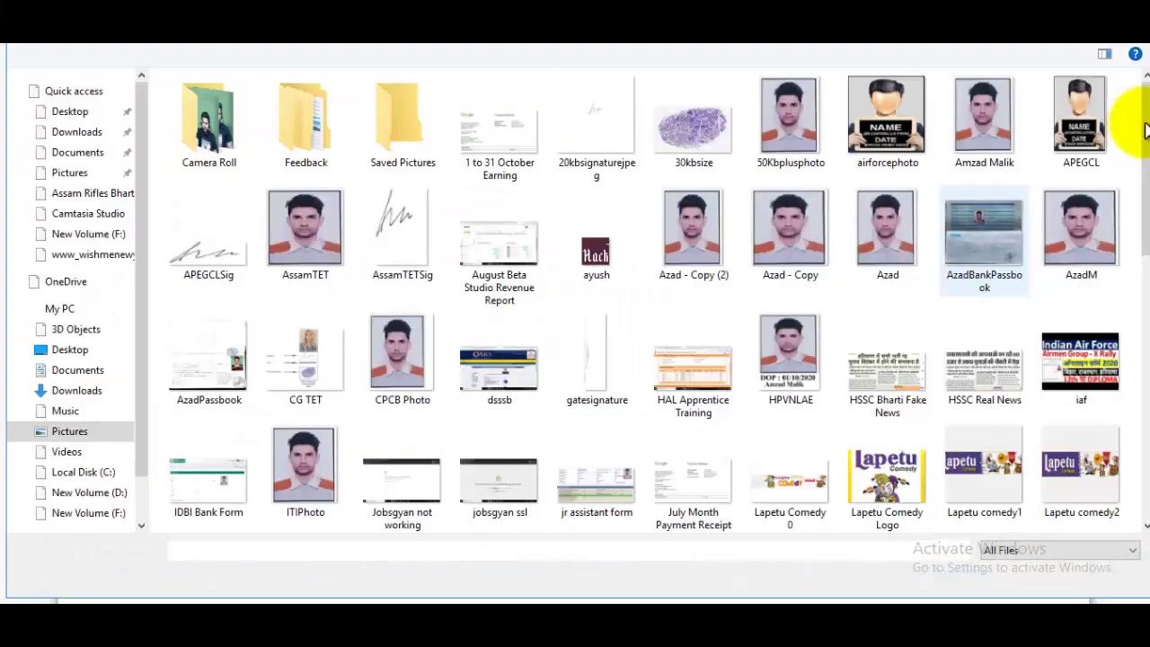
pyautogui.moveTo(1145, 236); pyautogui.dragTo(1129, 398)
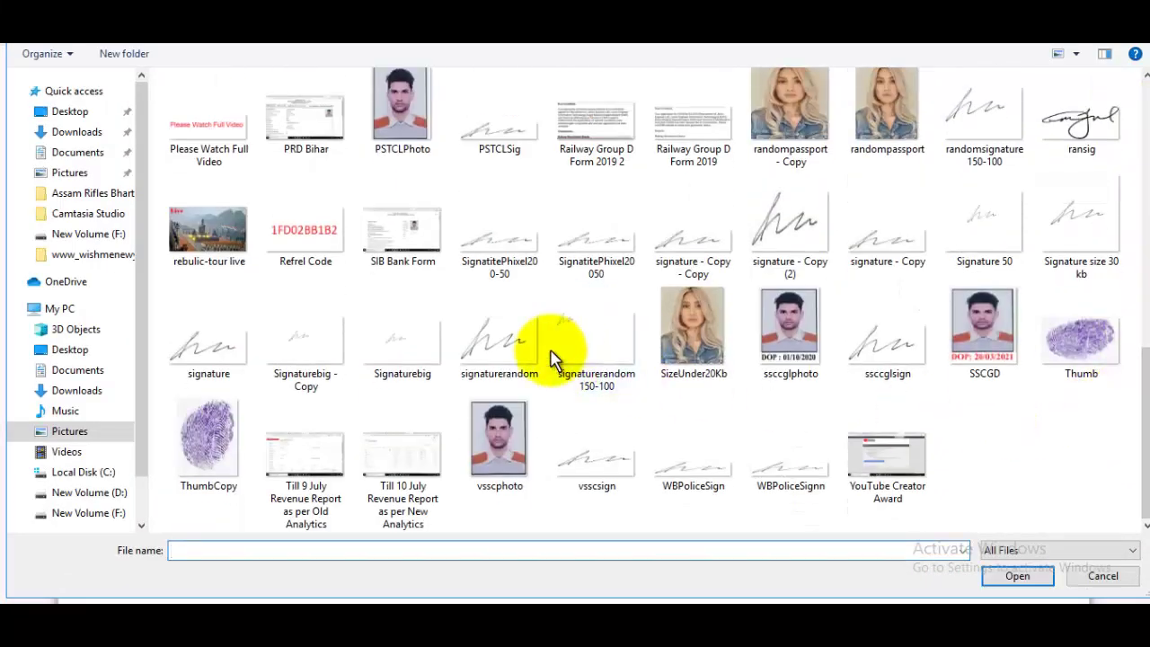
pyautogui.click(502, 340)
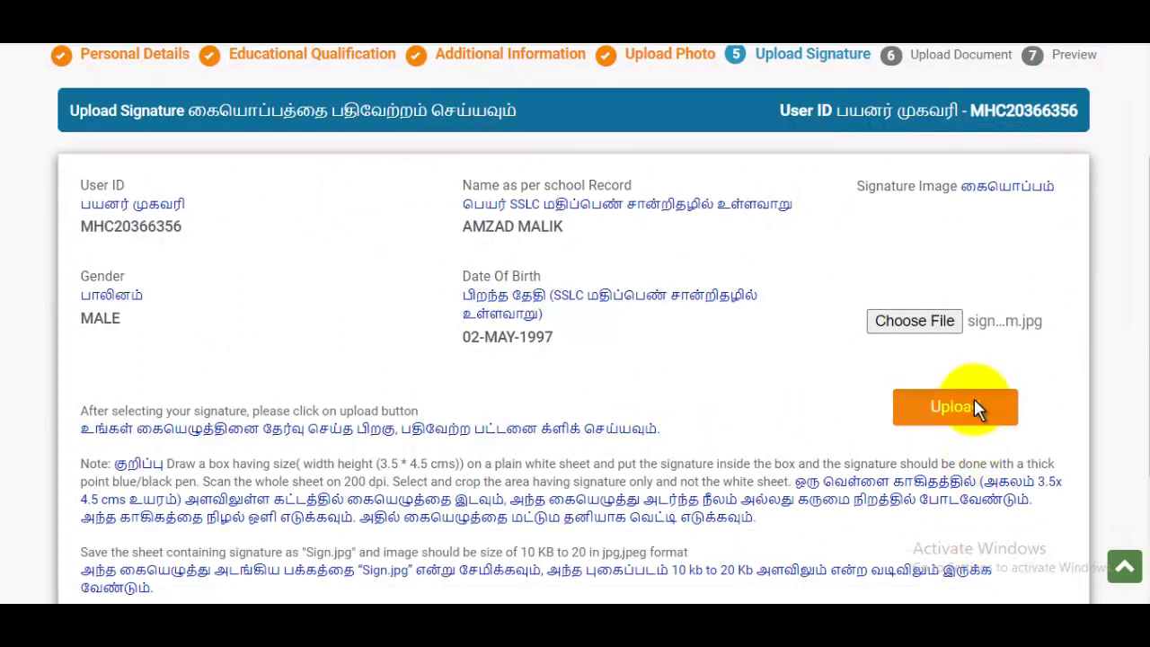
pyautogui.click(974, 408)
pyautogui.scroll(-5, 976, 422)
pyautogui.click(997, 568)
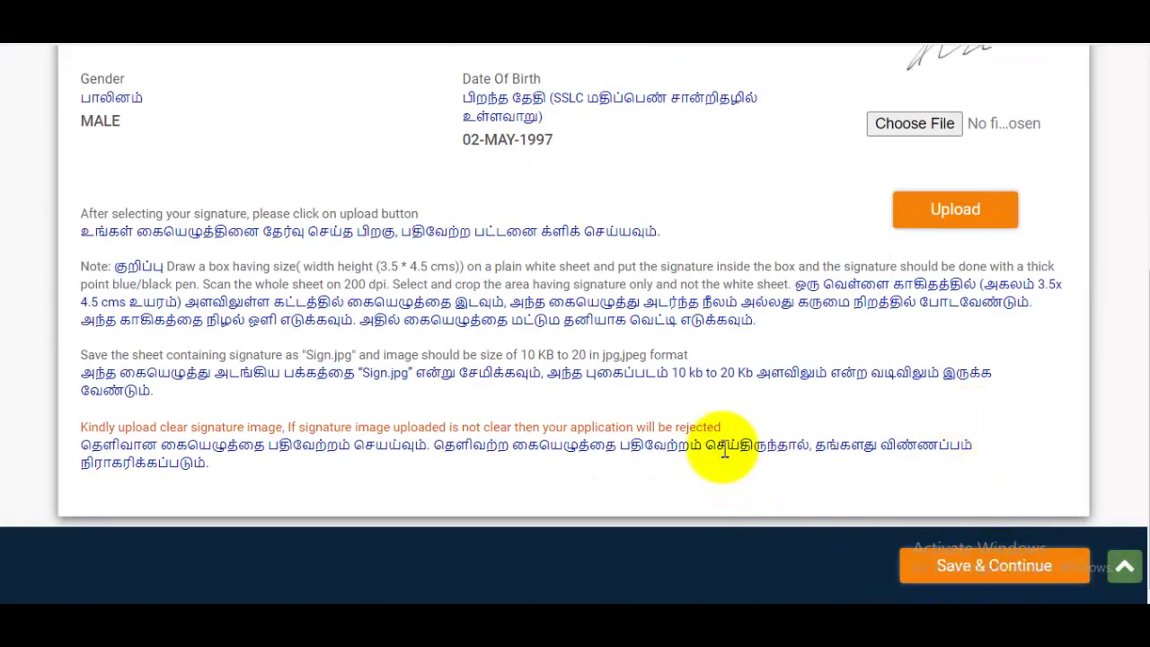
pyautogui.scroll(-1, 303, 313)
pyautogui.scroll(-2, 303, 333)
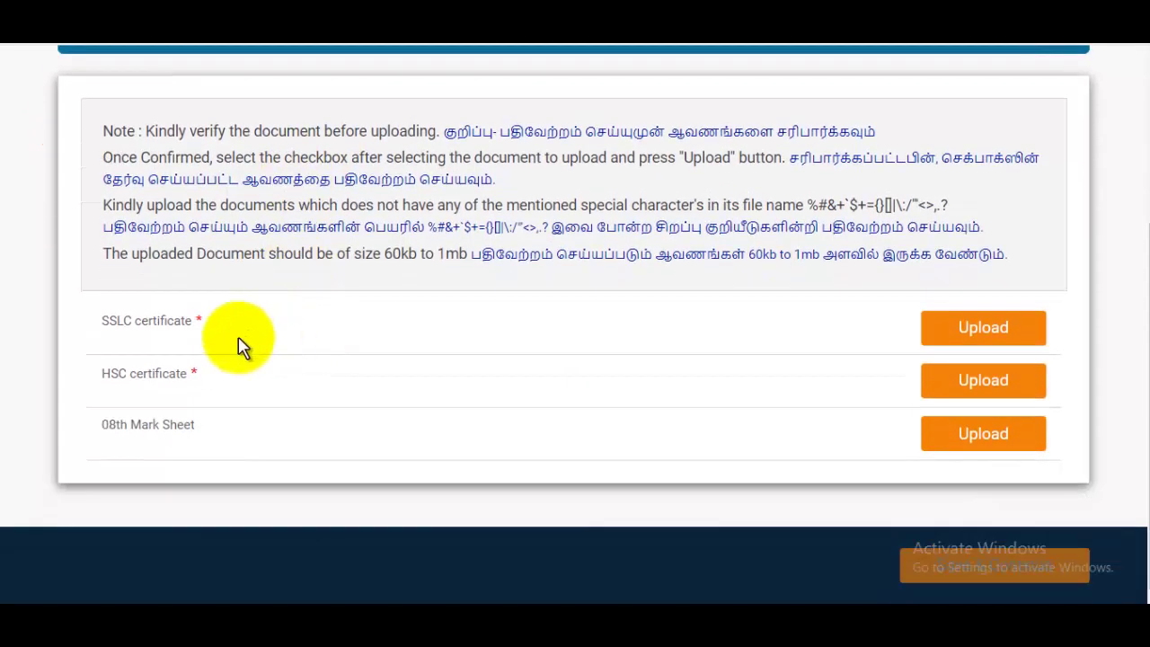
# Pick 33.pdf from Downloads for the SSLC certificate row and upload it.
pyautogui.scroll(1, 603, 424)
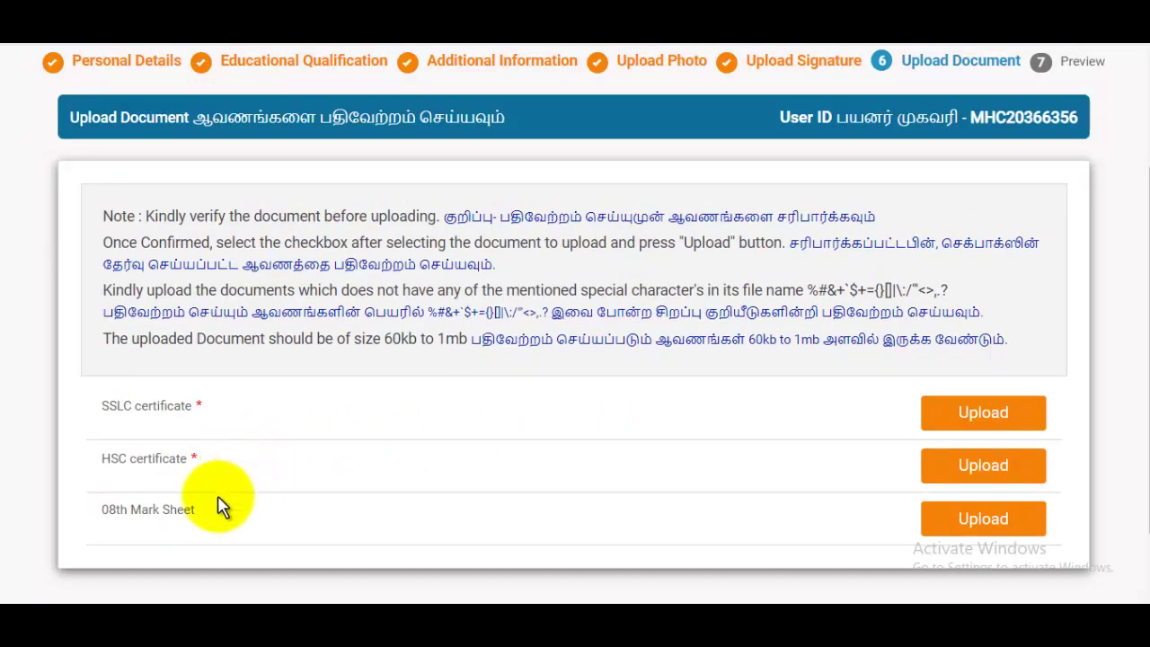
pyautogui.click(1013, 417)
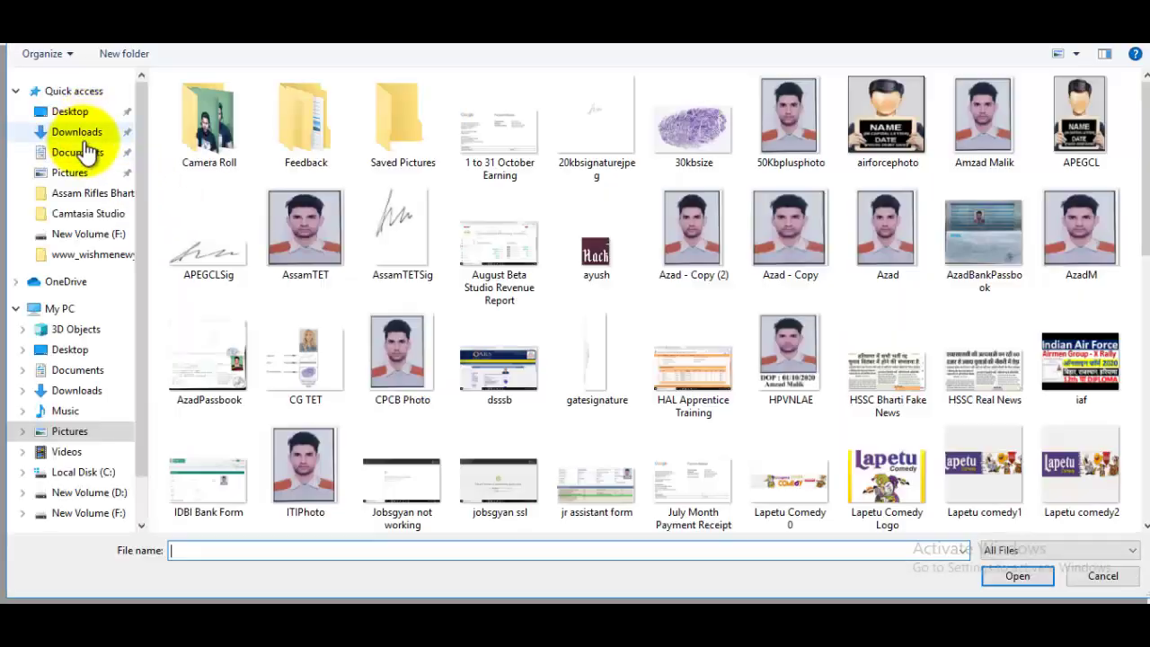
pyautogui.write('33')
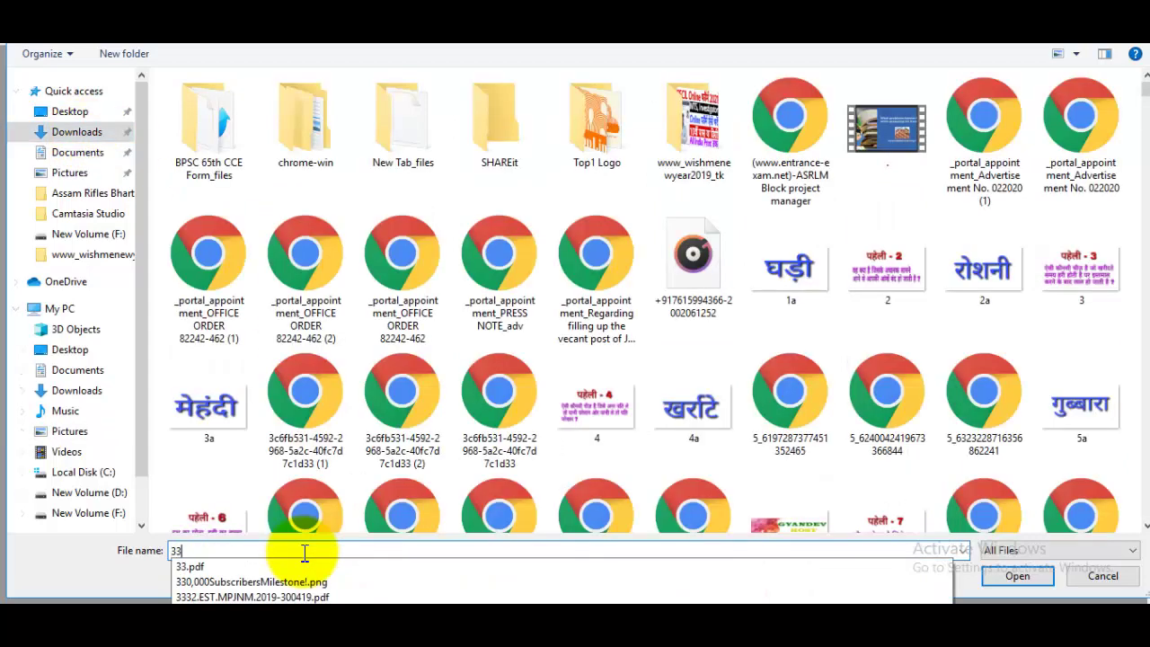
pyautogui.click(250, 567)
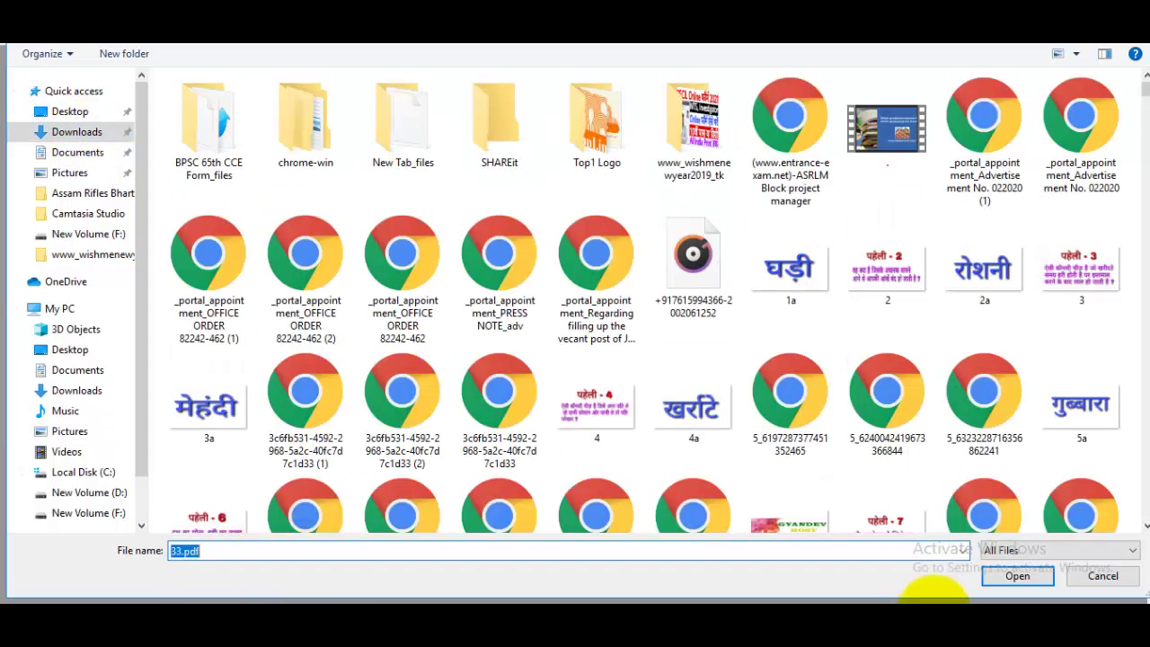
pyautogui.click(1015, 576)
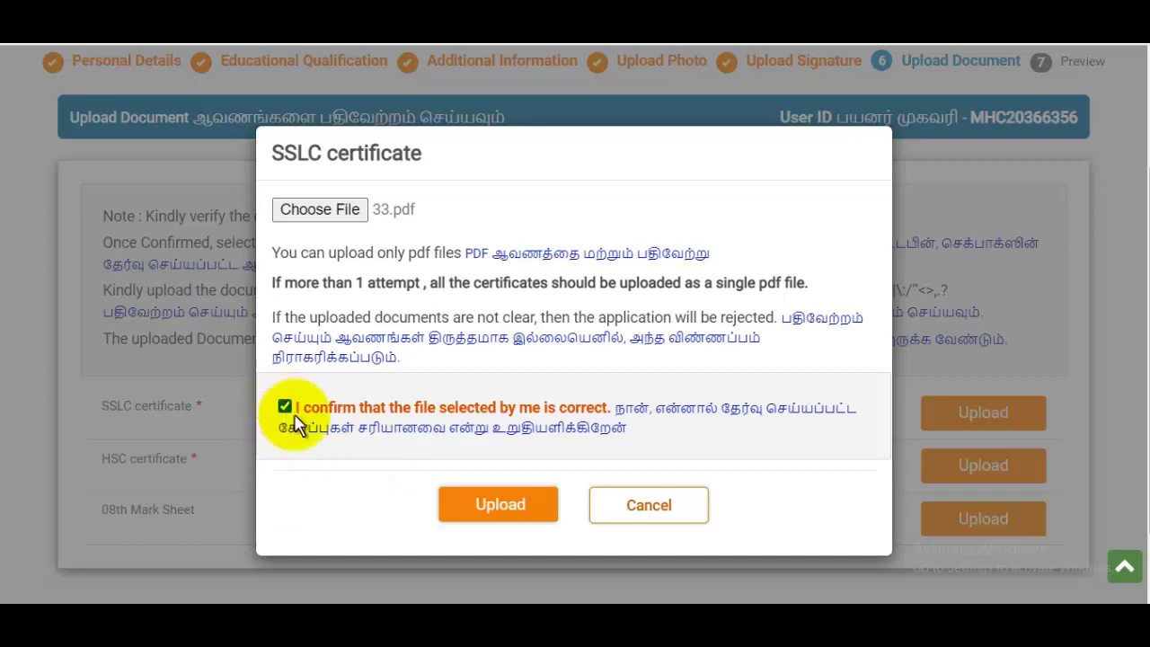
pyautogui.click(490, 504)
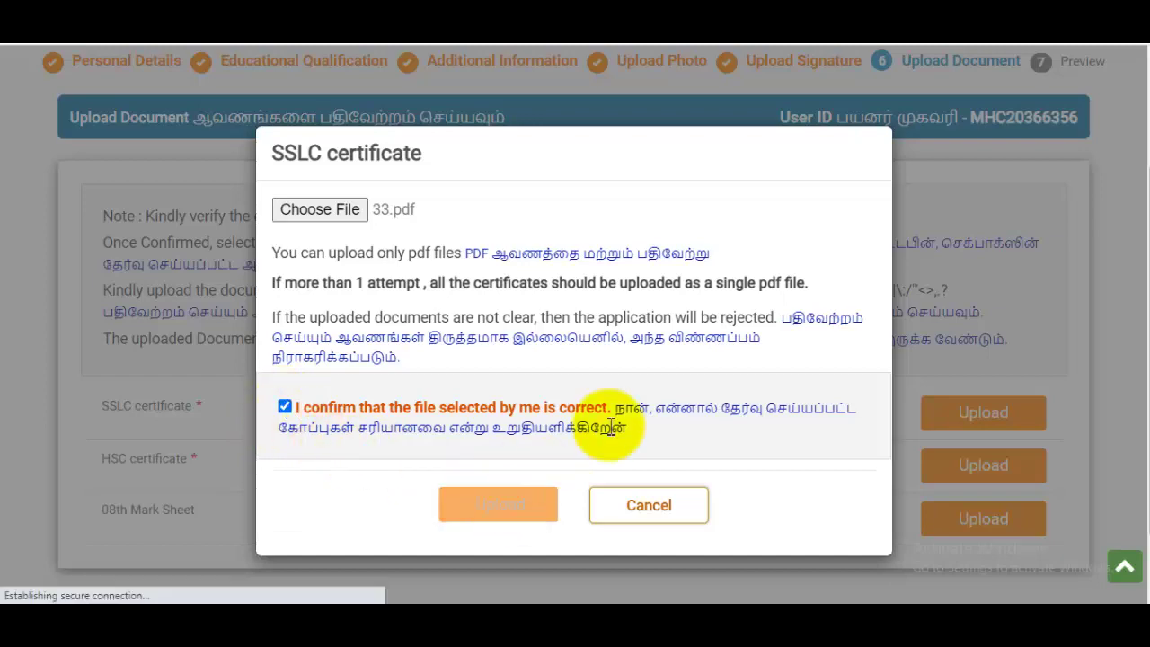
pyautogui.scroll(-3, 680, 386)
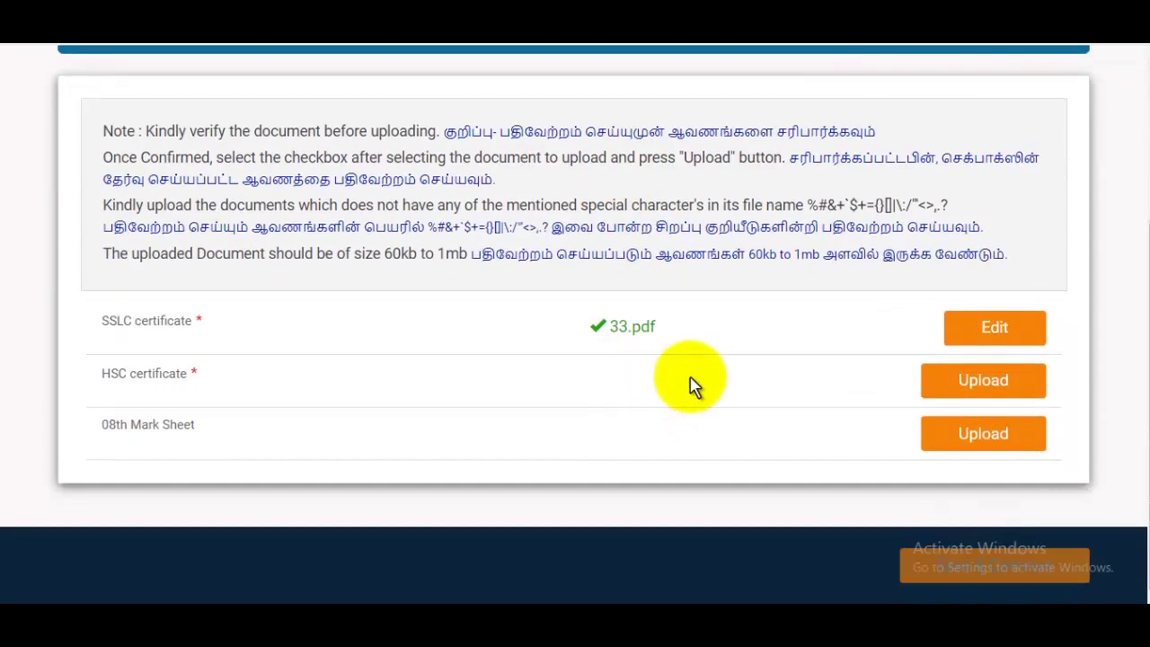
# Upload 33.pdf for the HSC certificate, then save the documents to reach the Preview.
pyautogui.click(962, 379)
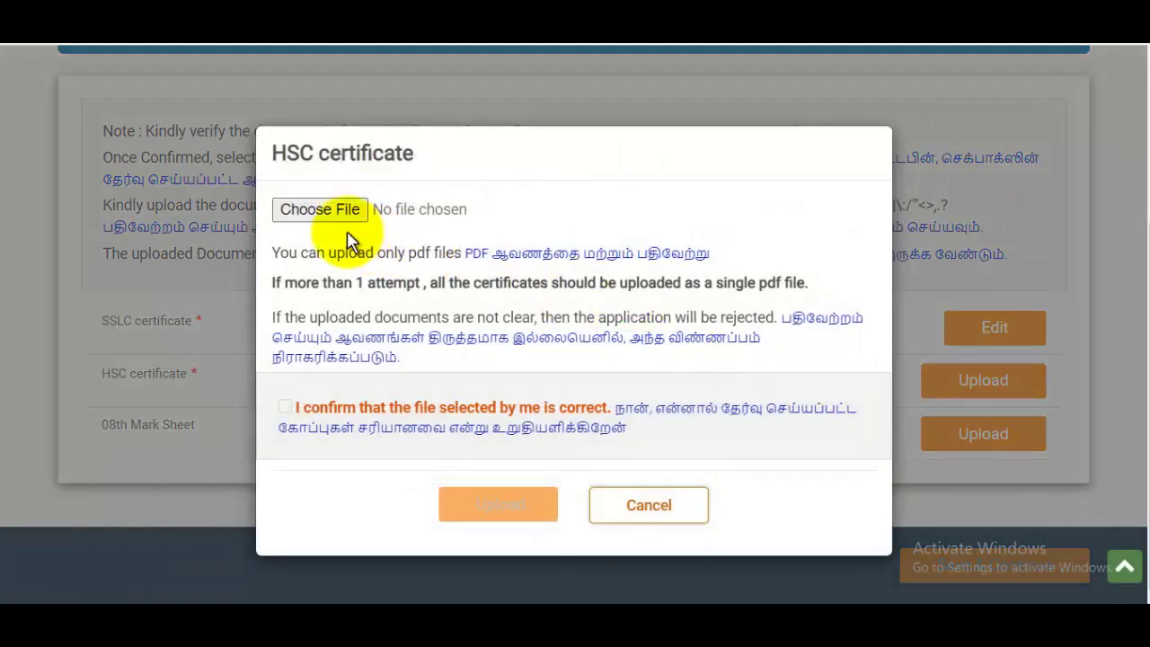
pyautogui.click(325, 212)
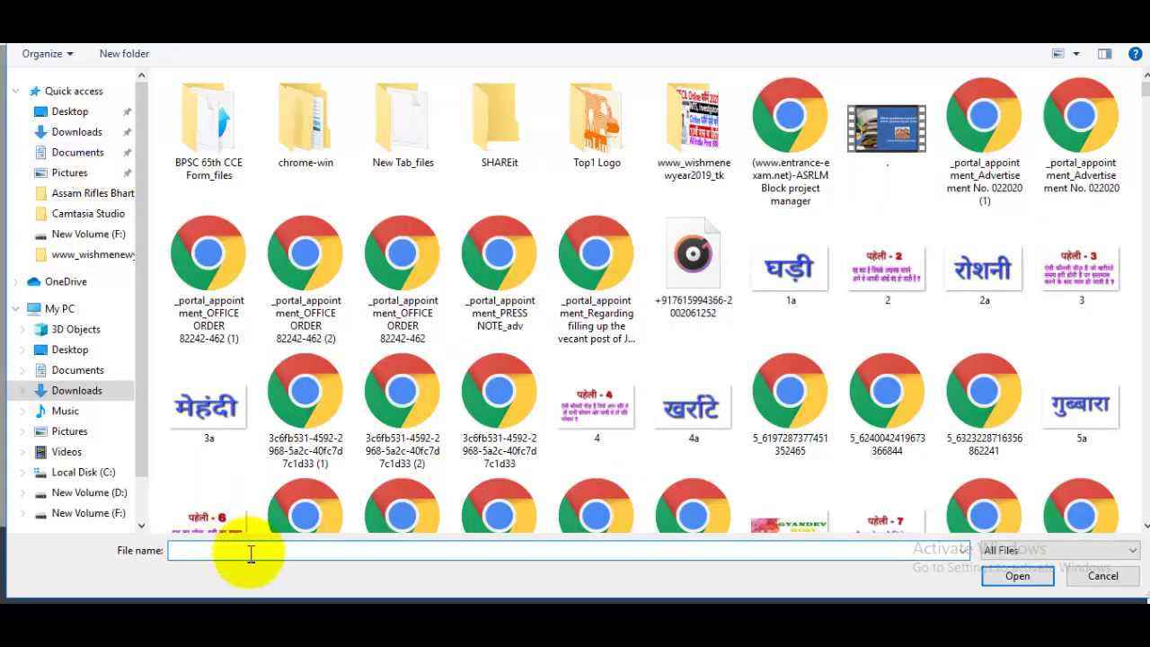
pyautogui.write('33.pdf')
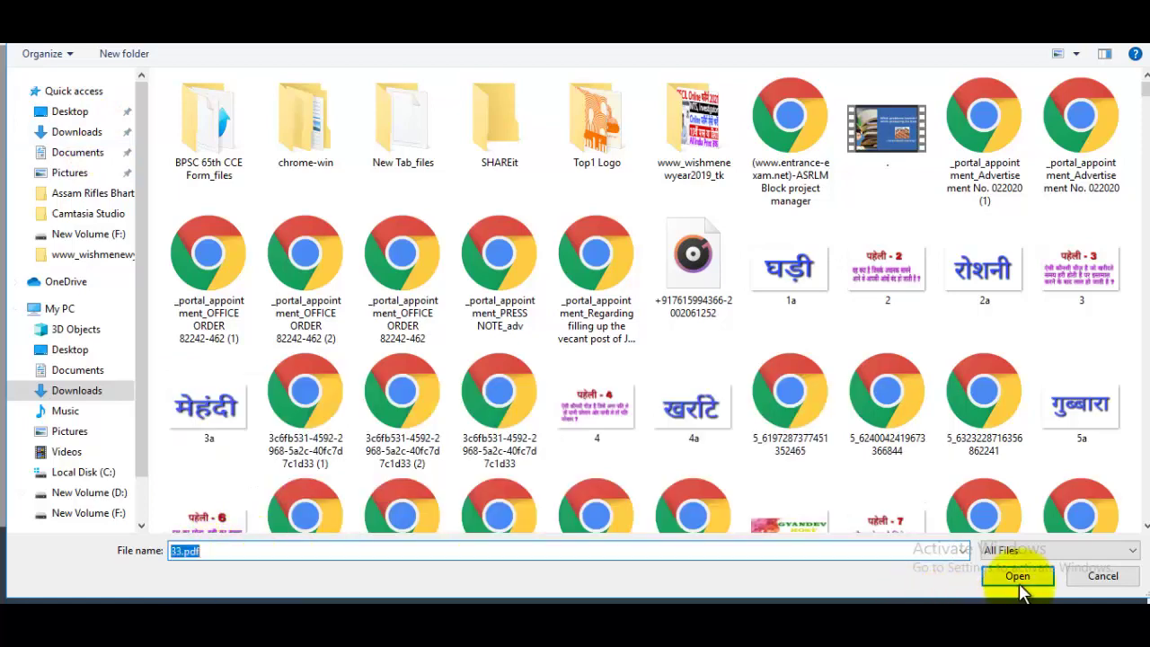
pyautogui.click(1018, 576)
pyautogui.click(285, 406)
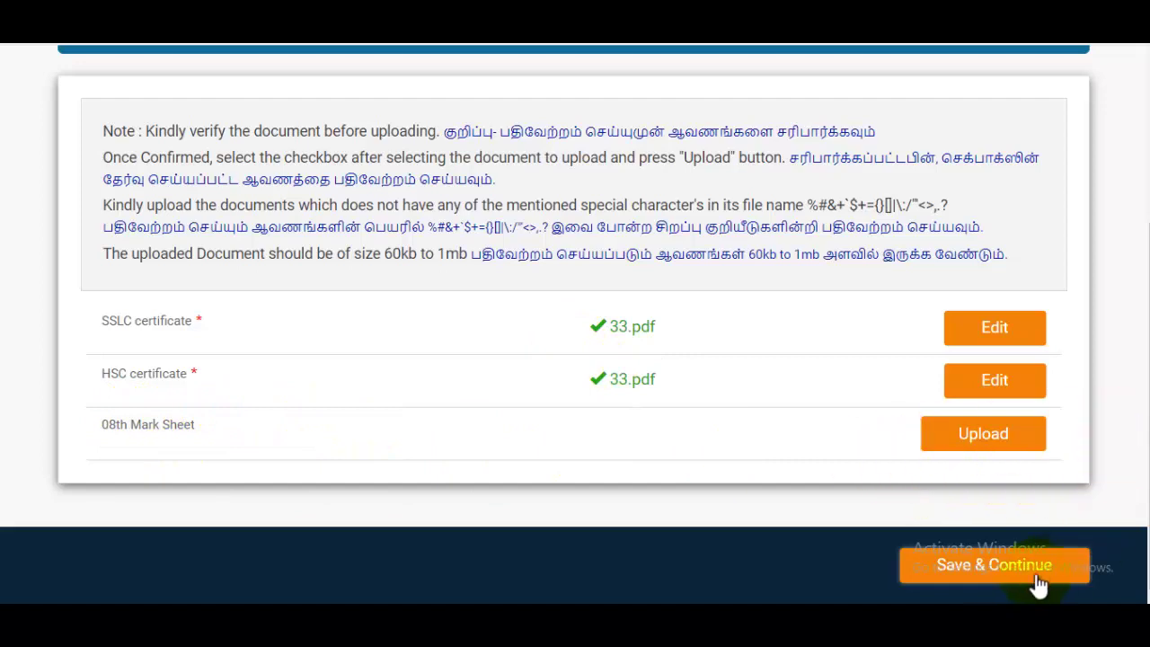
pyautogui.click(988, 566)
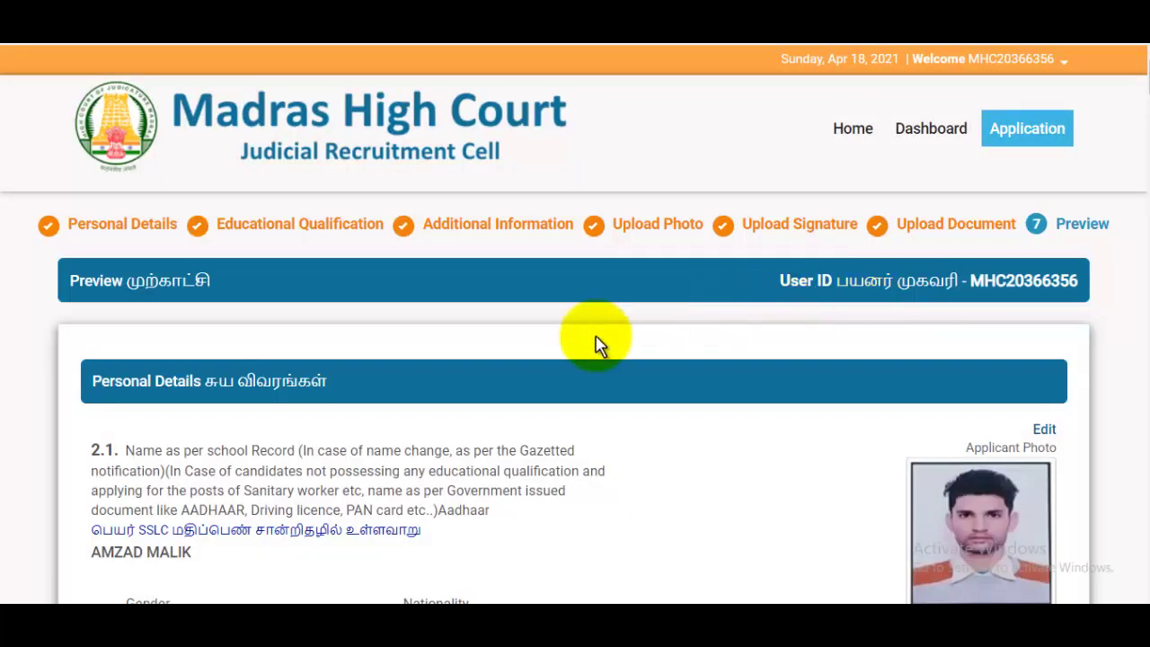
# Review the preview, accept the declaration and submit the application form.
pyautogui.scroll(-10, 770, 342)
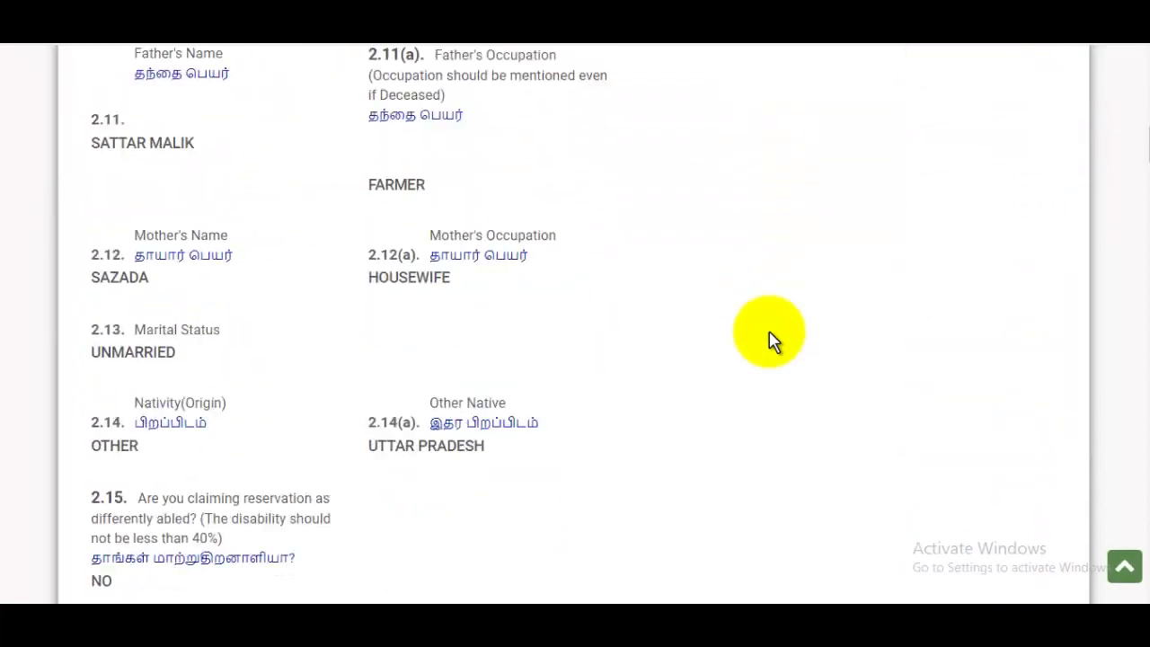
pyautogui.scroll(-15, 770, 341)
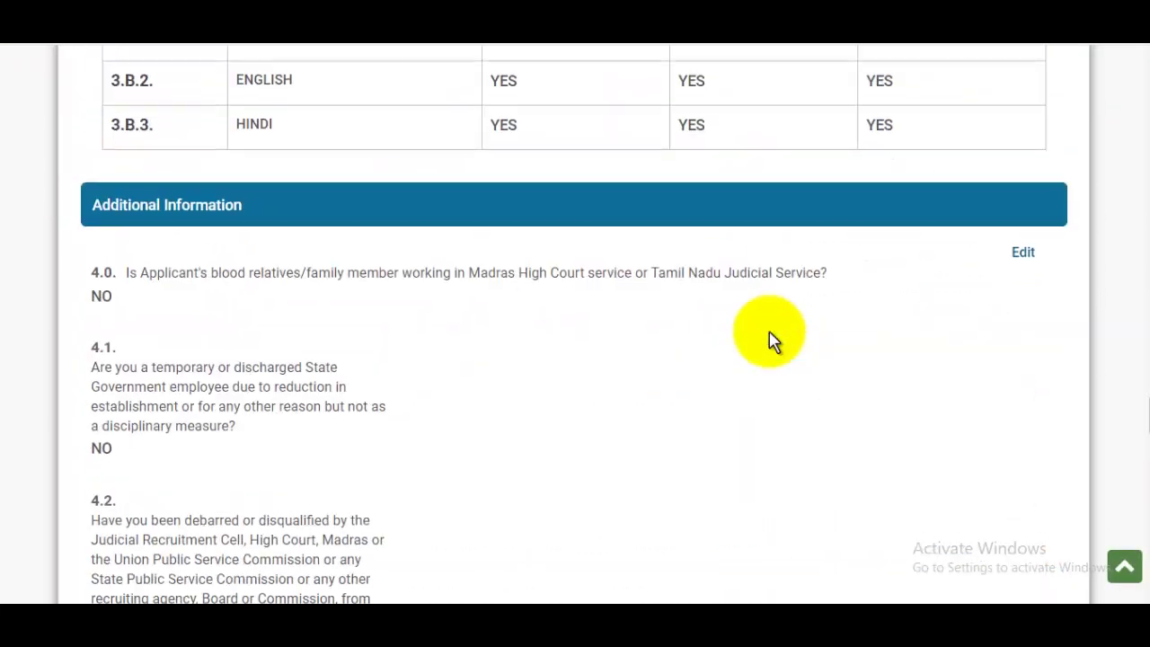
pyautogui.scroll(-15, 769, 341)
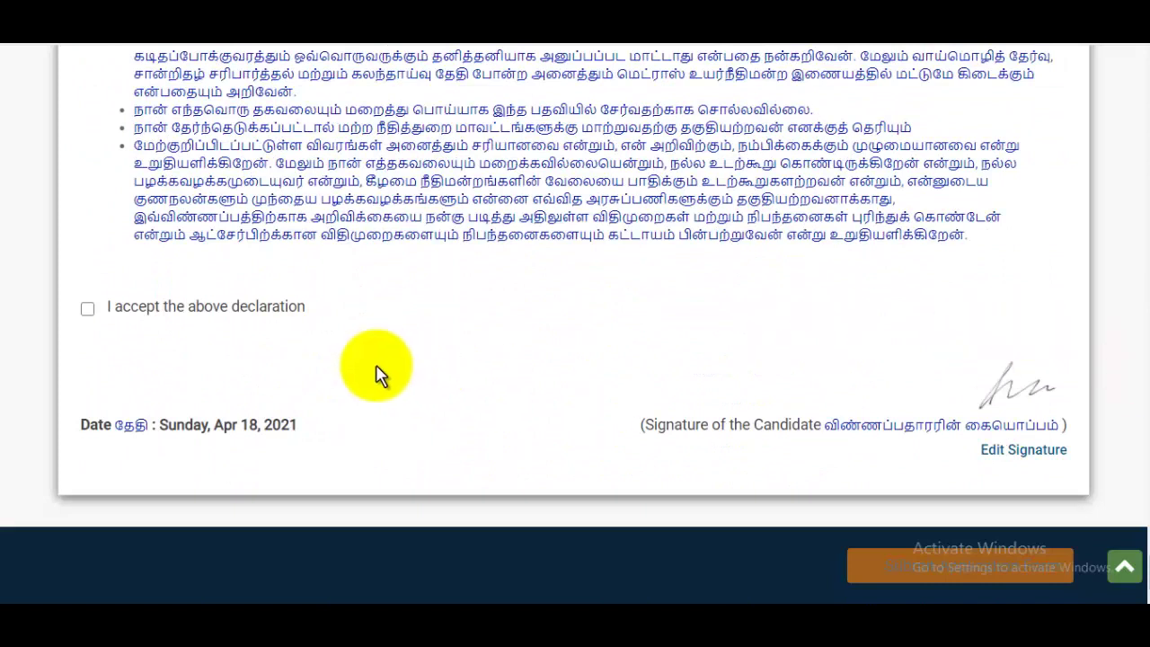
pyautogui.click(87, 309)
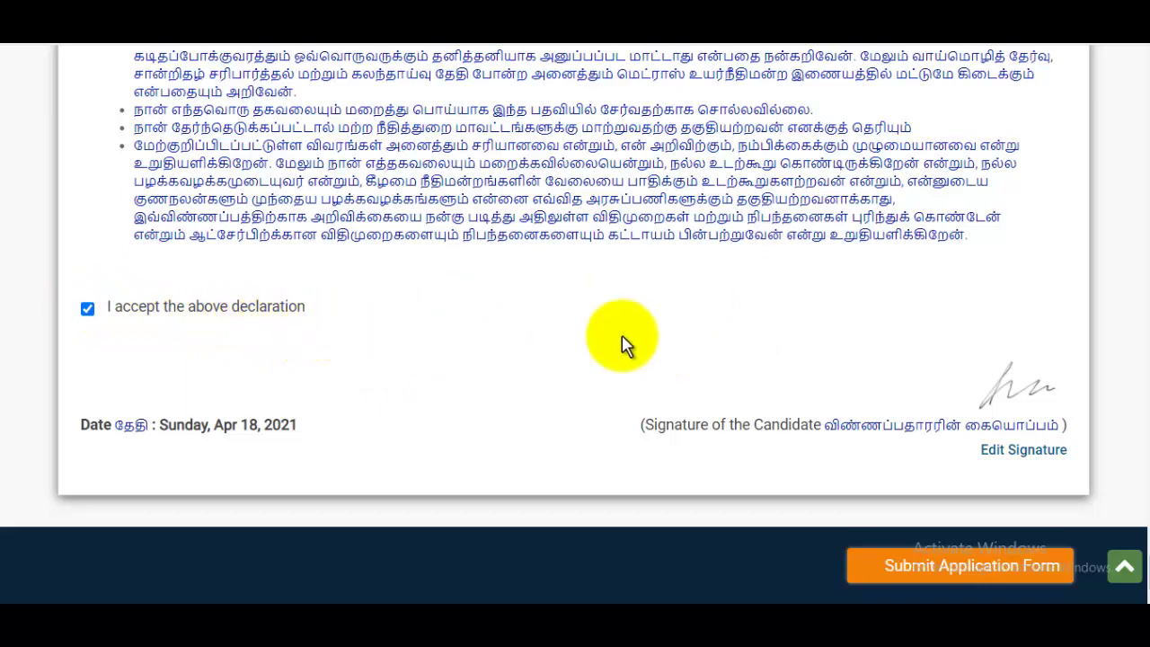
pyautogui.click(950, 567)
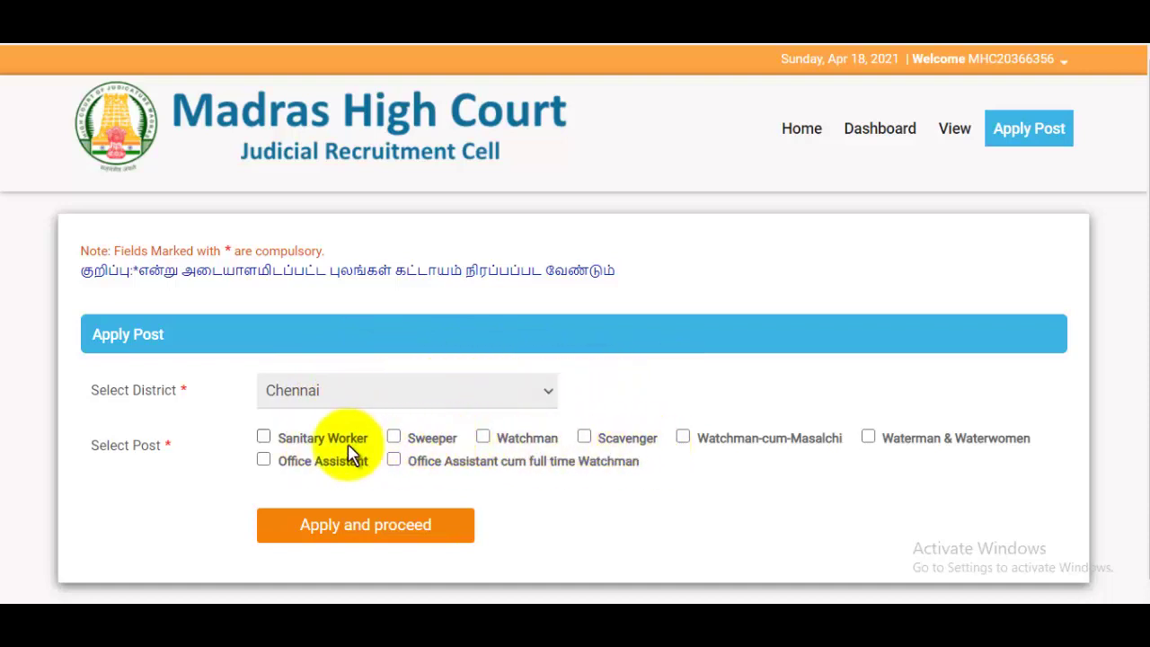
# Select the Sanitary Worker and Office Assistant posts, then apply and confirm with YES.
pyautogui.click(264, 437)
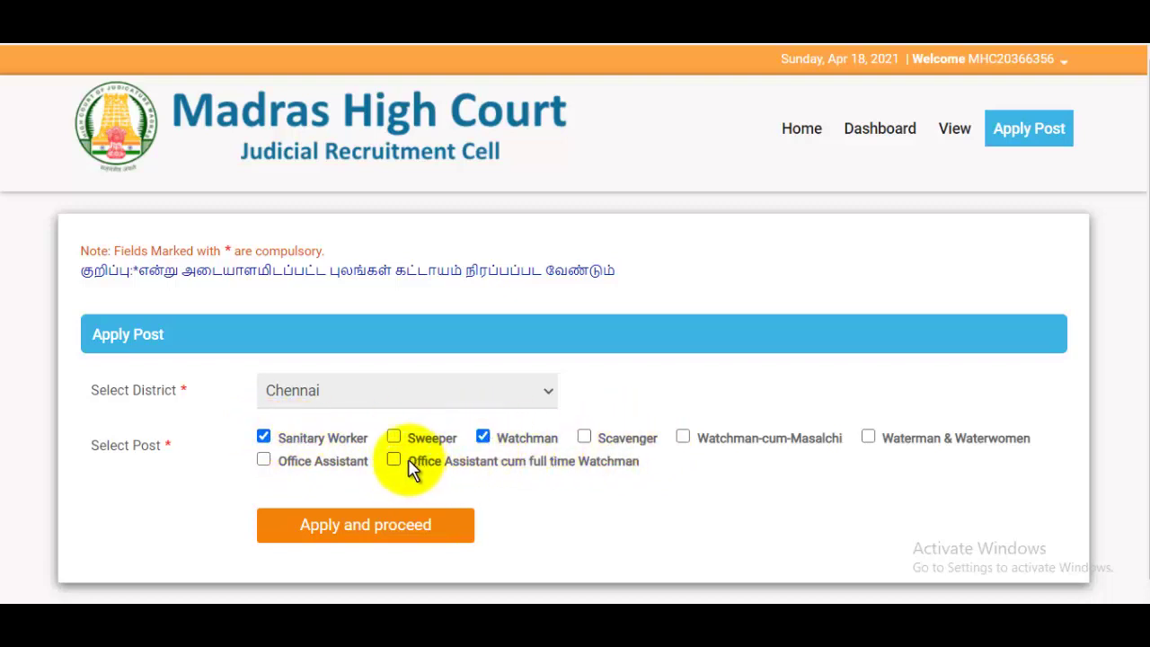
pyautogui.click(264, 460)
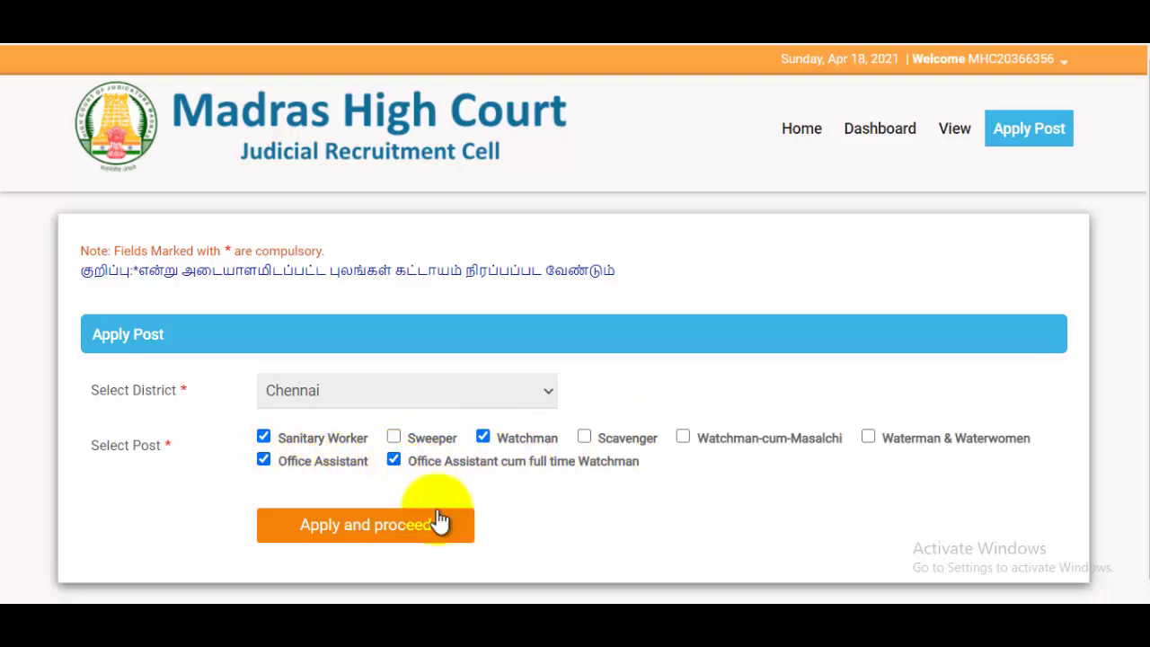
pyautogui.click(381, 537)
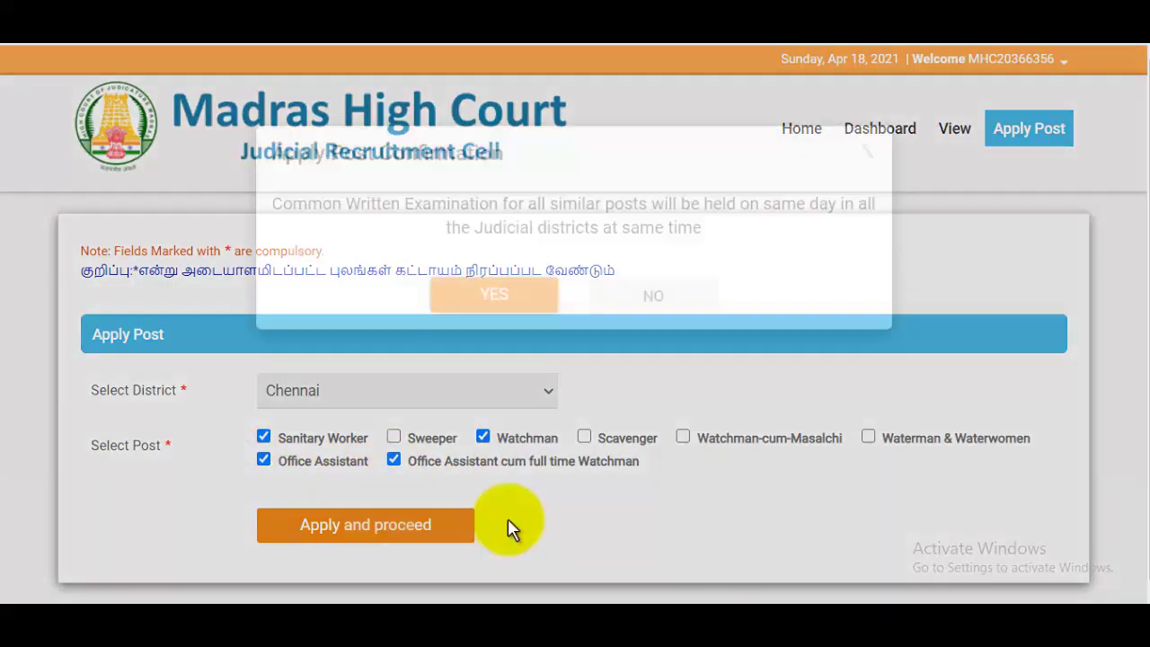
pyautogui.click(503, 296)
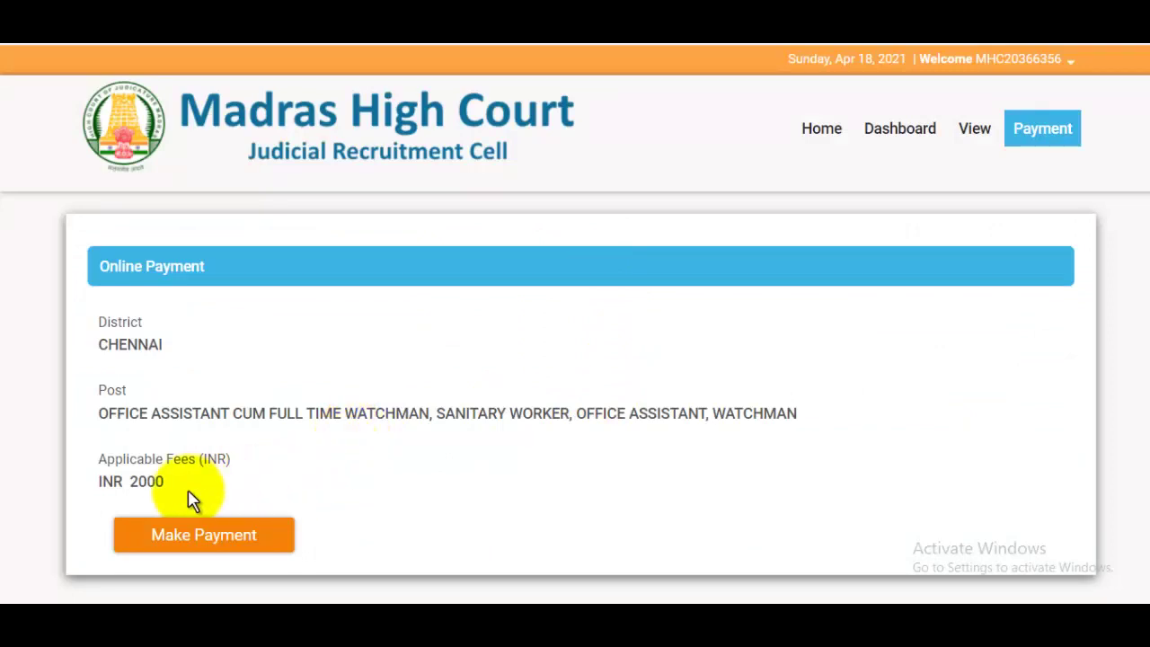
# Highlight the INR 2000 fee, then switch to the JobsGyan tab to open YouTube.
pyautogui.moveTo(138, 481); pyautogui.dragTo(189, 488)
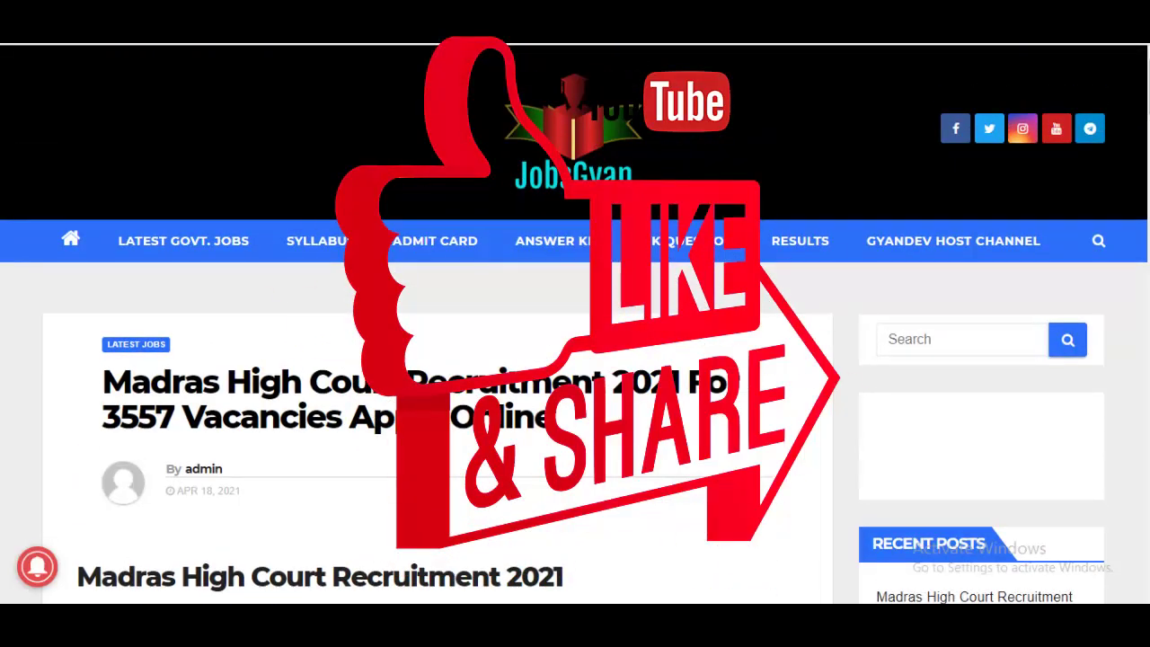
pyautogui.click(467, 11)
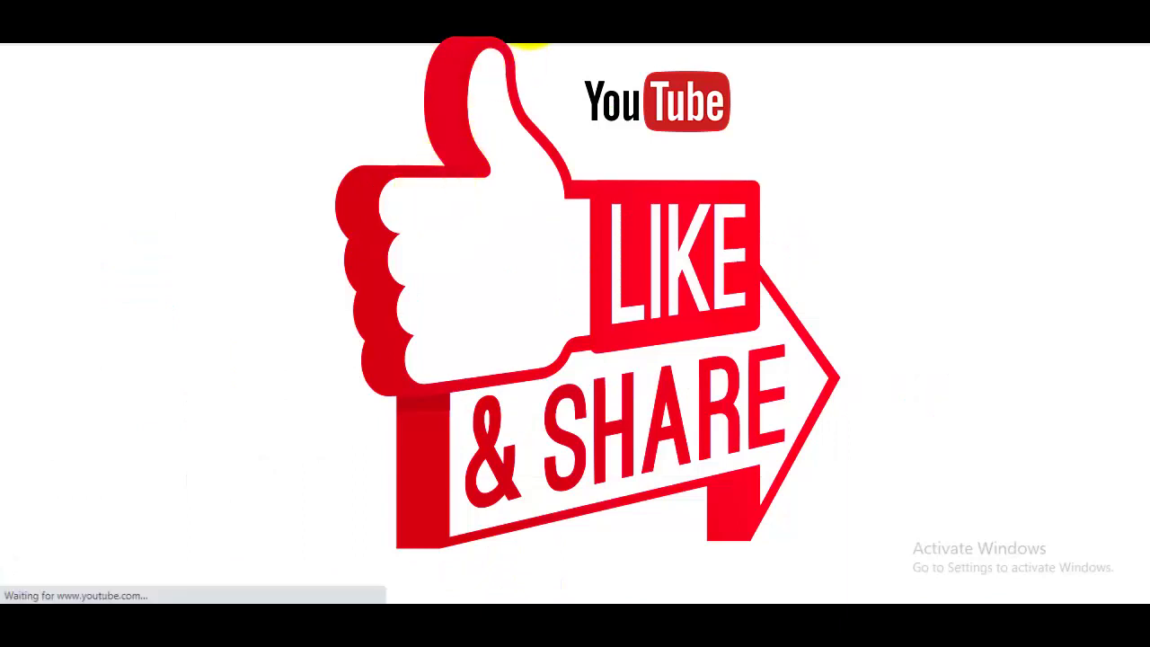